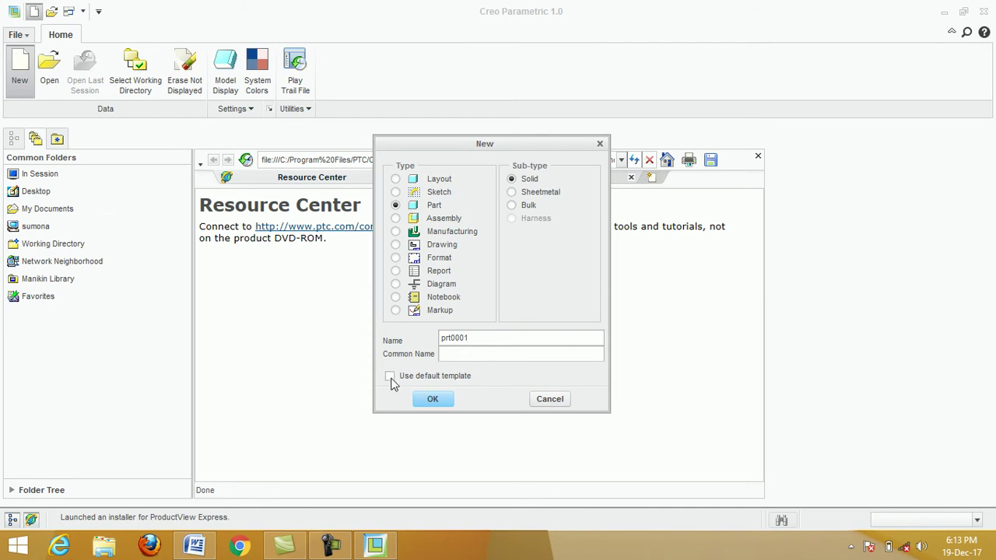
- Create the solid part prt0001 from the mmns_part_solid template instead of the default one
left_click(434, 401)
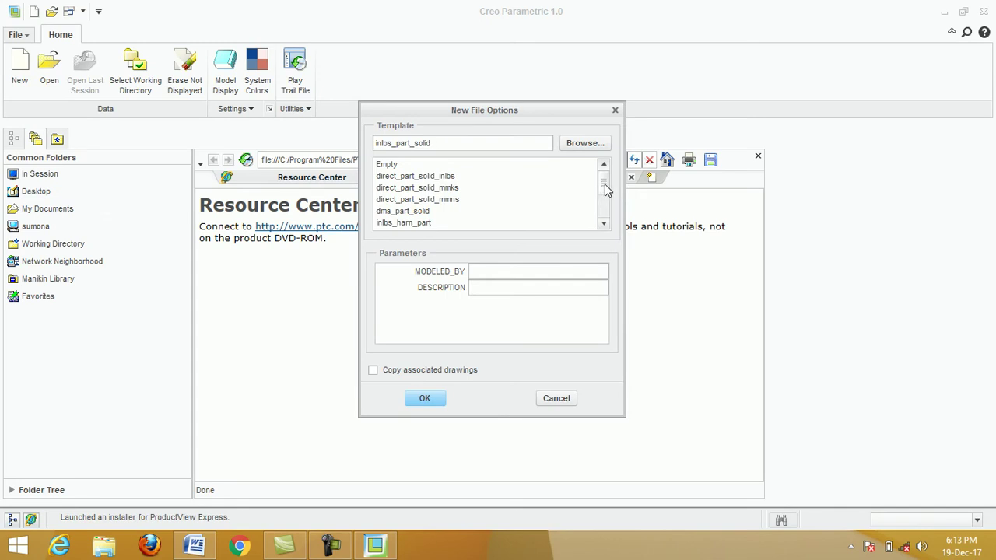
left_click_drag(607, 190, 606, 211)
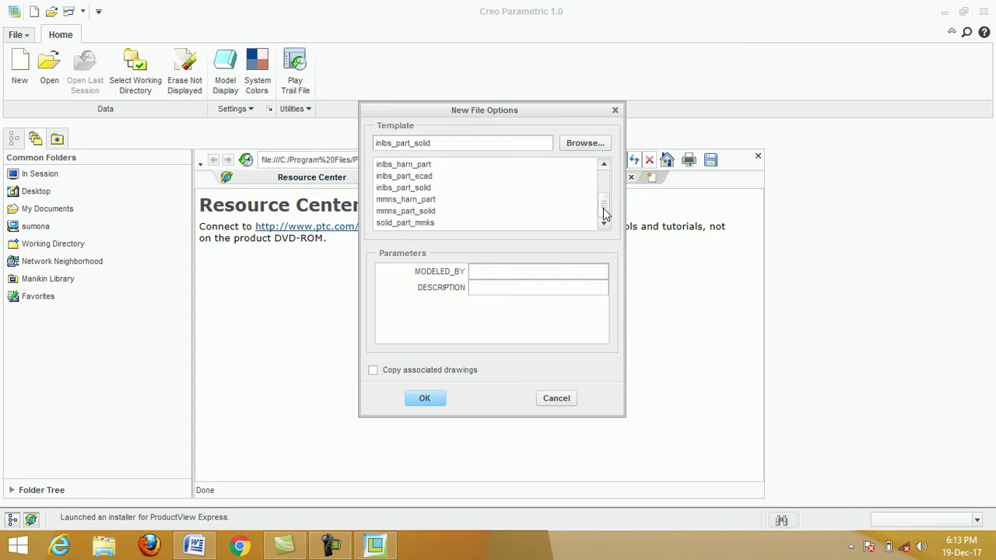
left_click(410, 212)
left_click(432, 398)
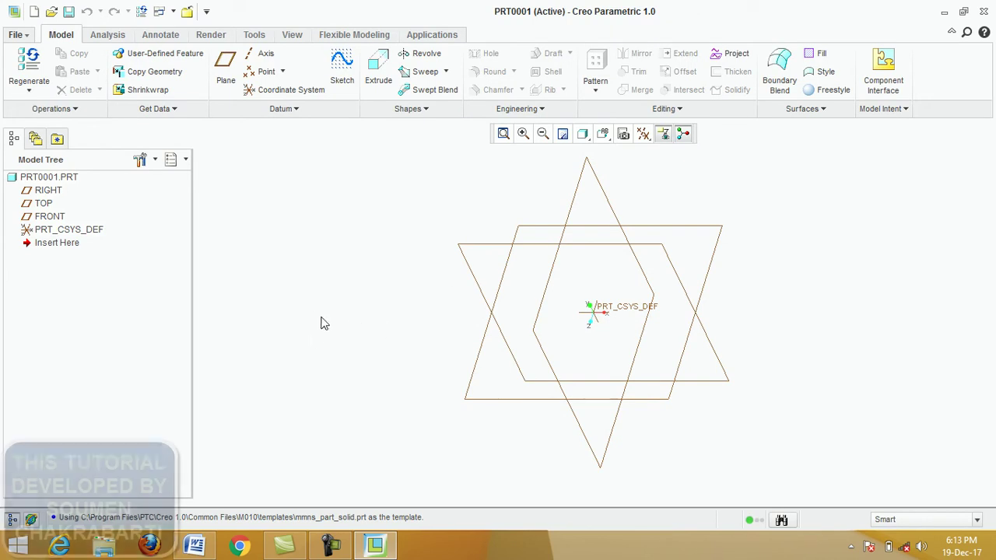
- Consult the piston drawing in Word and start a sketch on the FRONT plane in Creo, oriented square to the screen
left_click(195, 545)
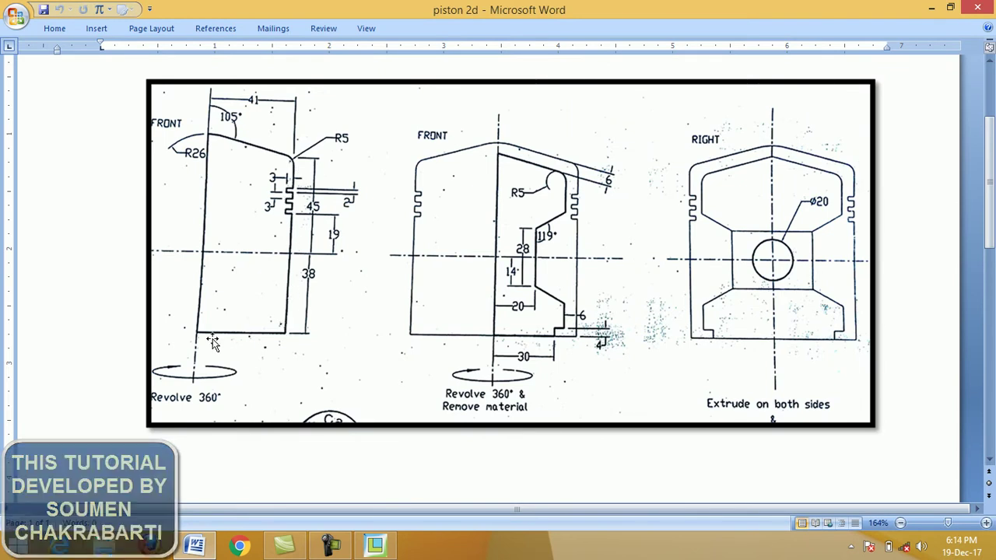
left_click(206, 551)
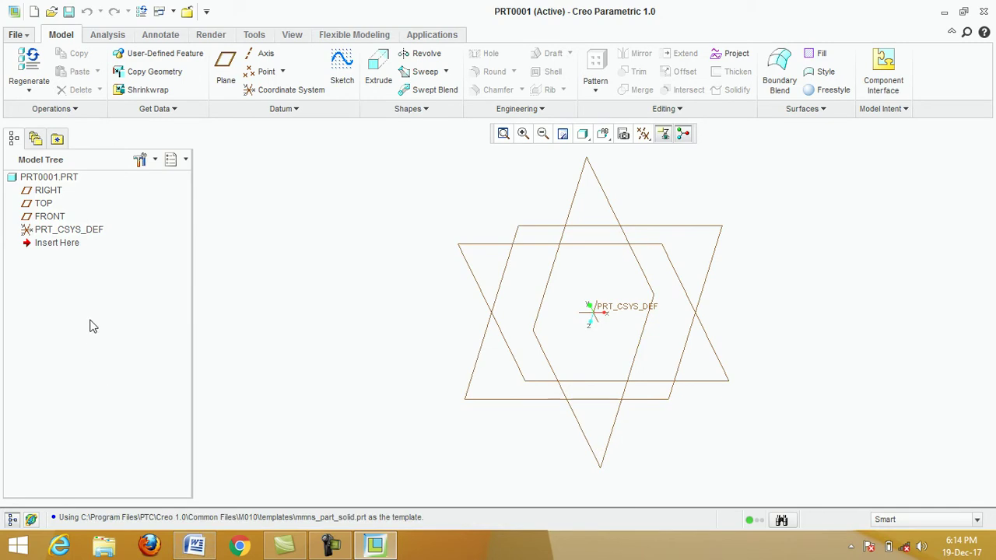
left_click(50, 217)
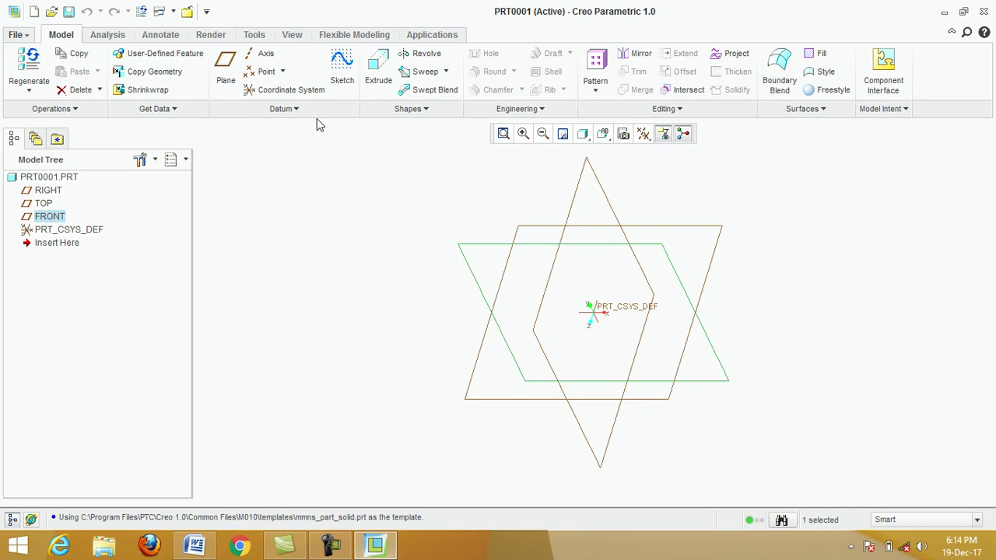
left_click(343, 68)
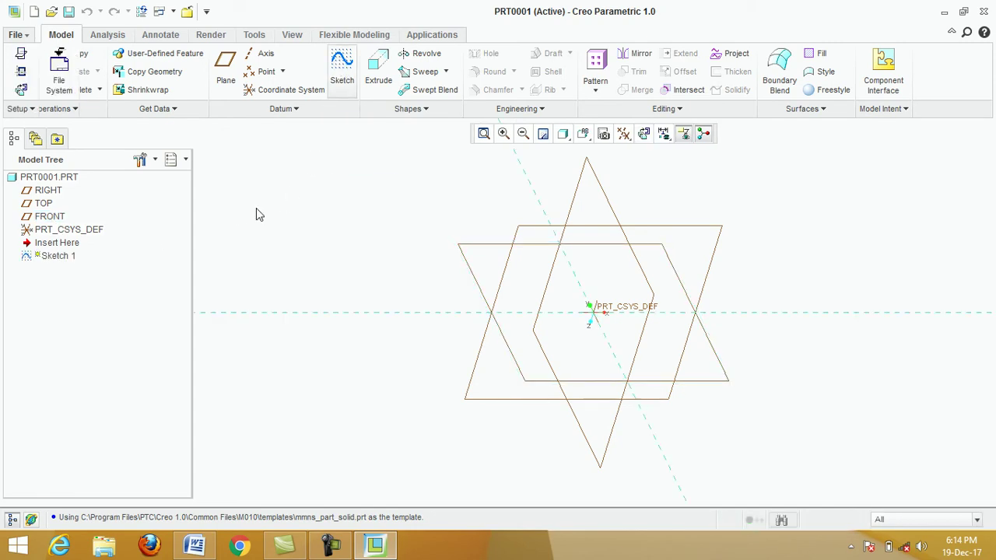
left_click(21, 92)
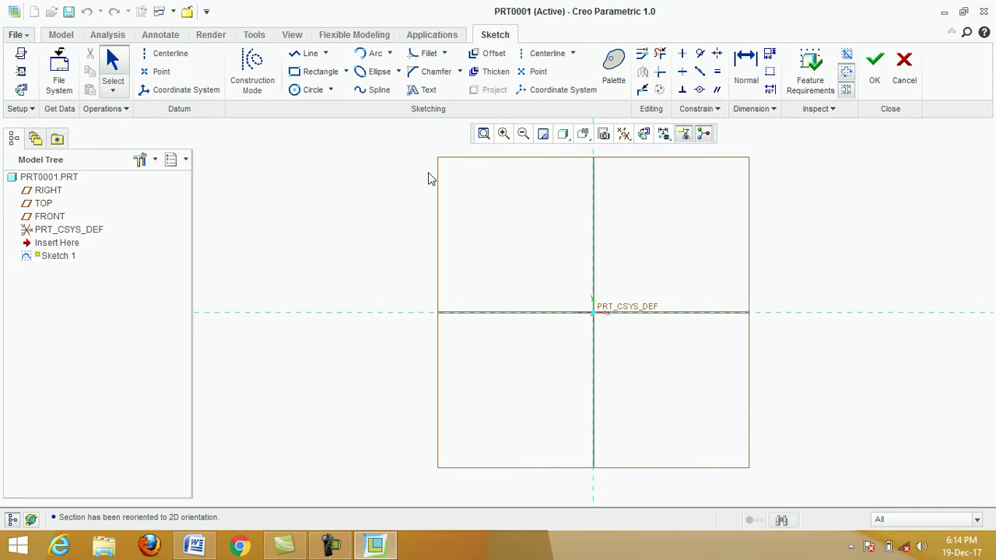
- Sketch a closed four-sided profile against the vertical axis, about 118 mm wide, with a sloping top and an outer side about 211 mm tall
left_click(295, 63)
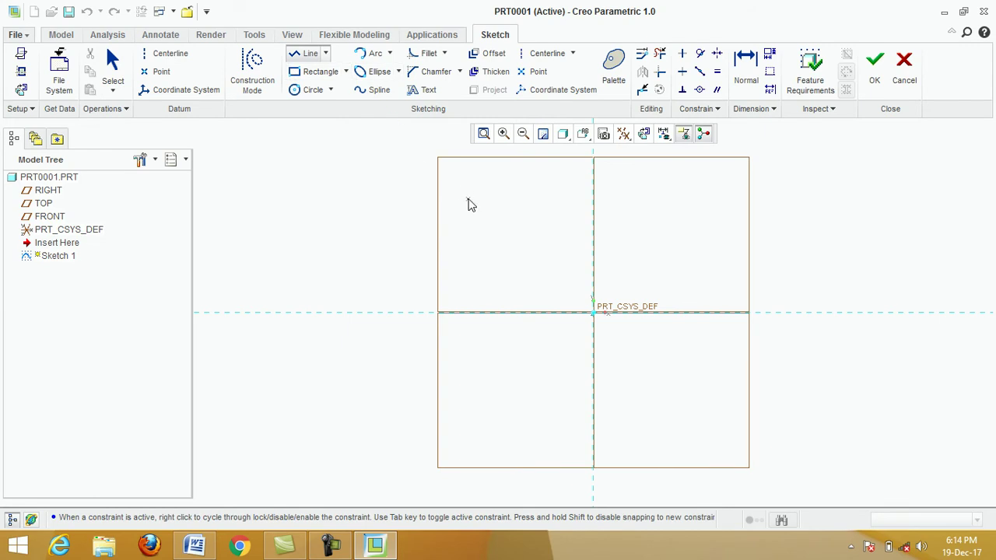
left_click(593, 211)
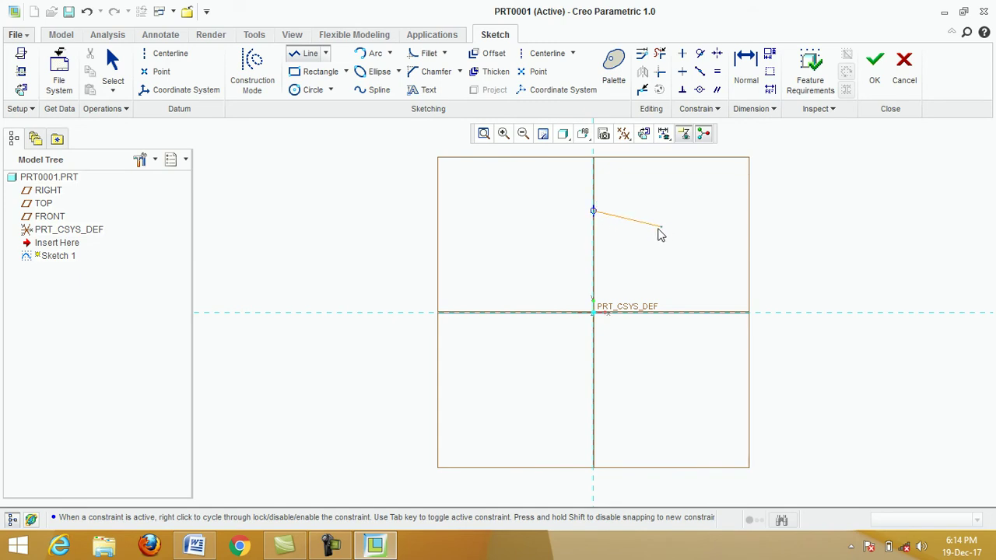
left_click(666, 233)
left_click(665, 363)
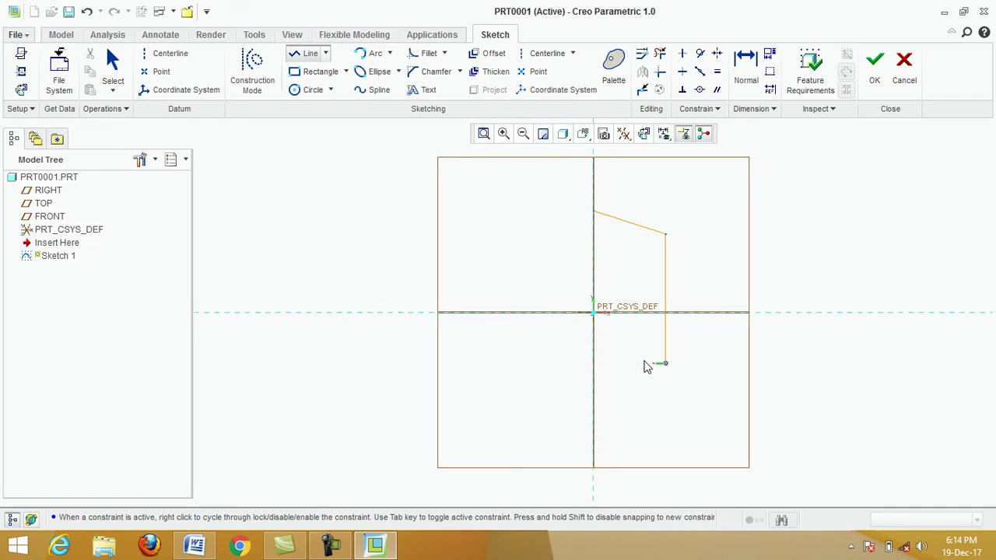
left_click(593, 363)
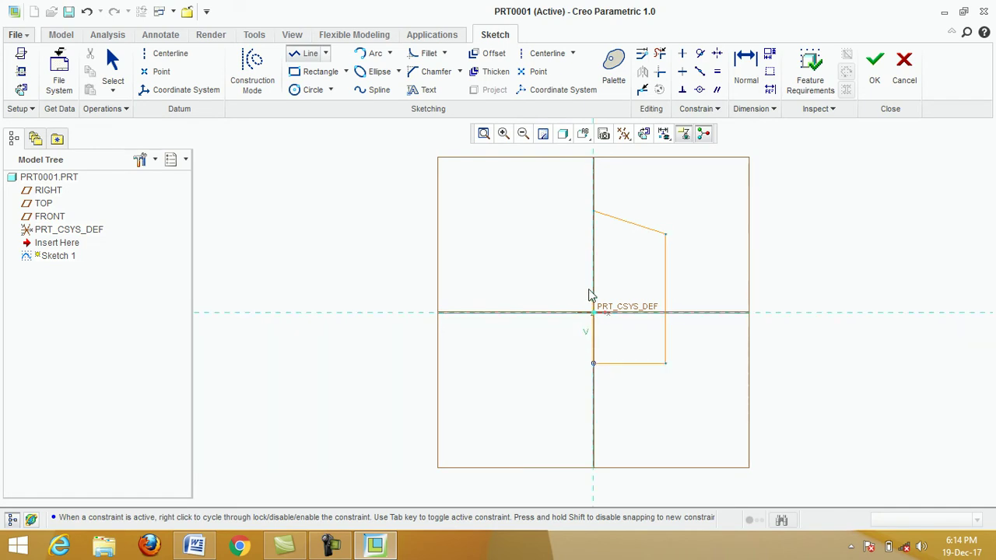
left_click(593, 212)
middle_click(560, 238)
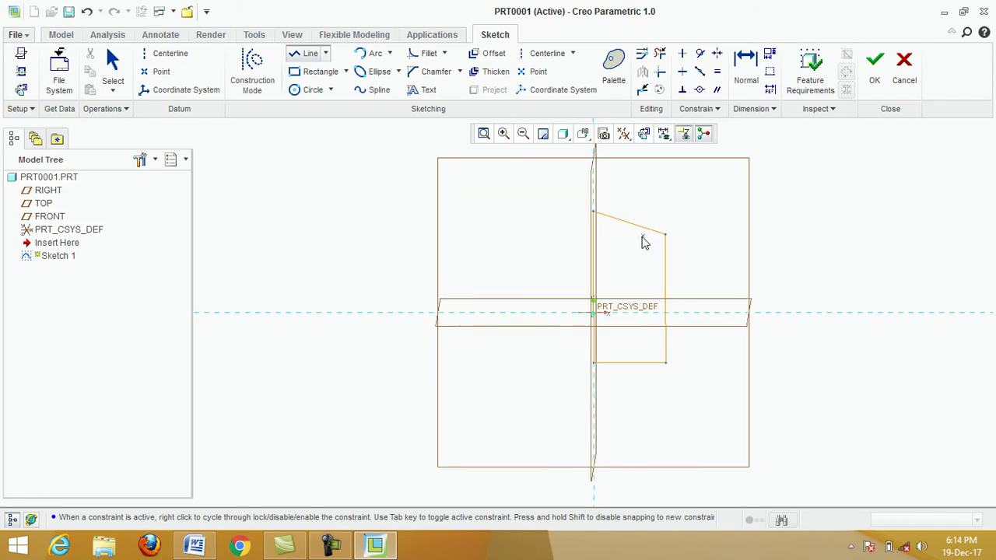
left_click(21, 90)
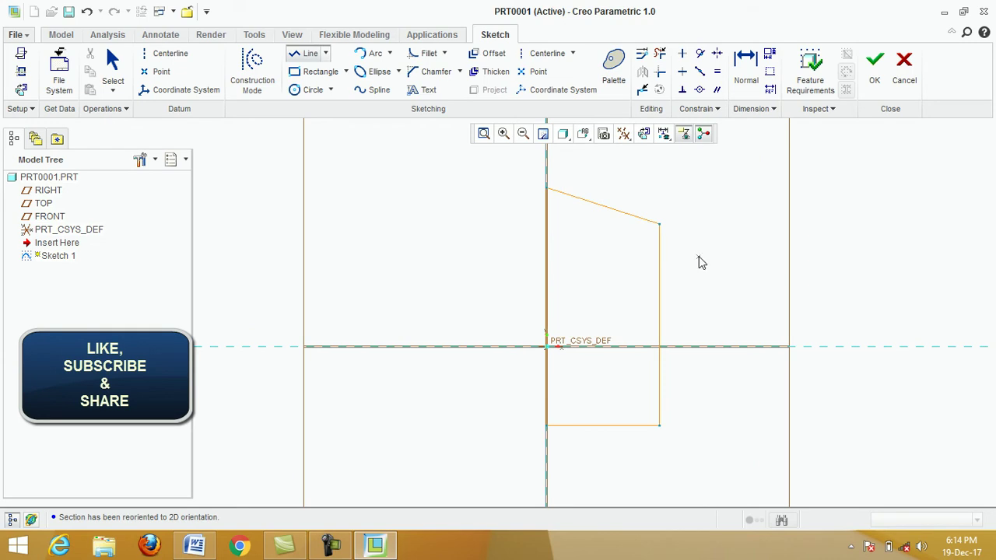
middle_click(703, 263)
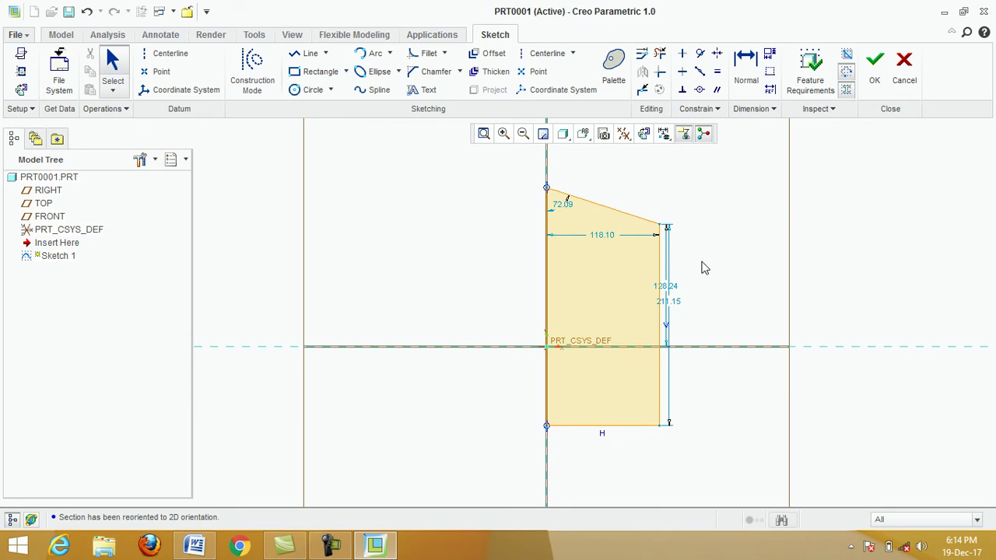
- Dimension the angle between the sloping top line and the vertical axis as 105°
scroll(571, 185, "up", 1)
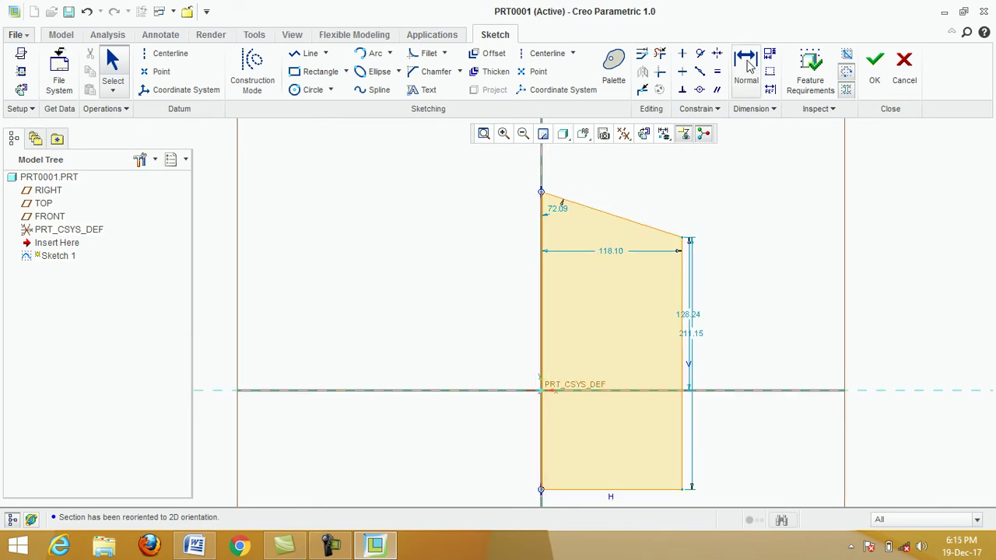
left_click(748, 66)
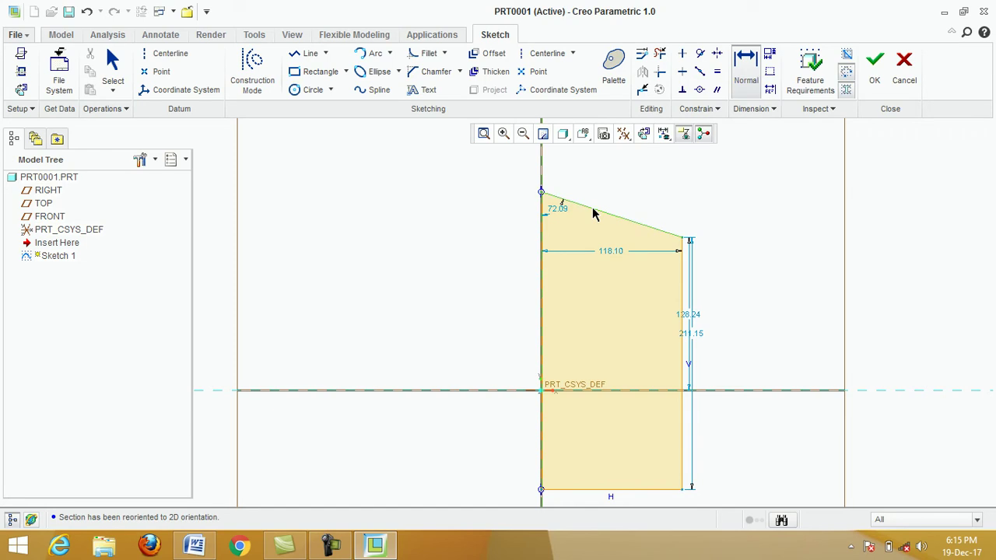
middle_click(587, 181)
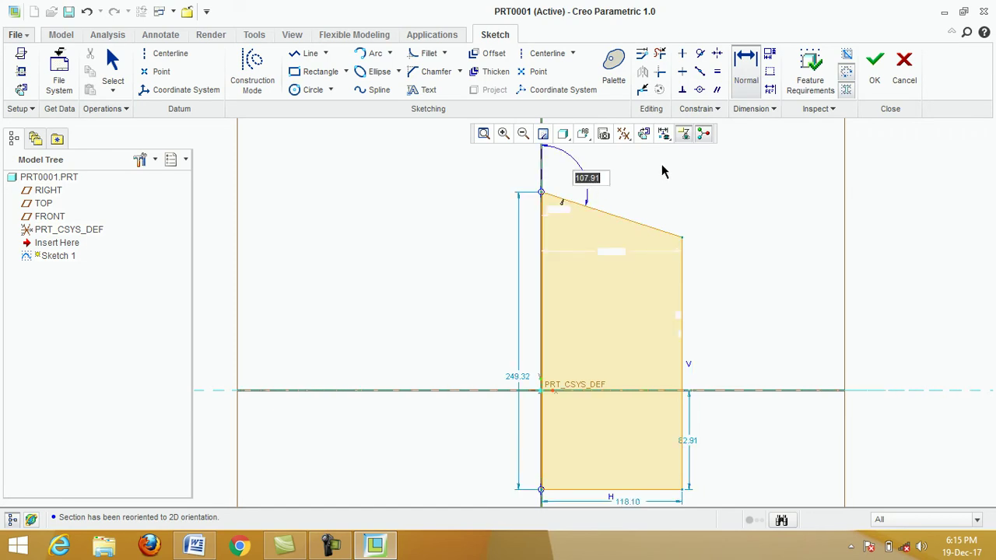
type("105")
key("Return")
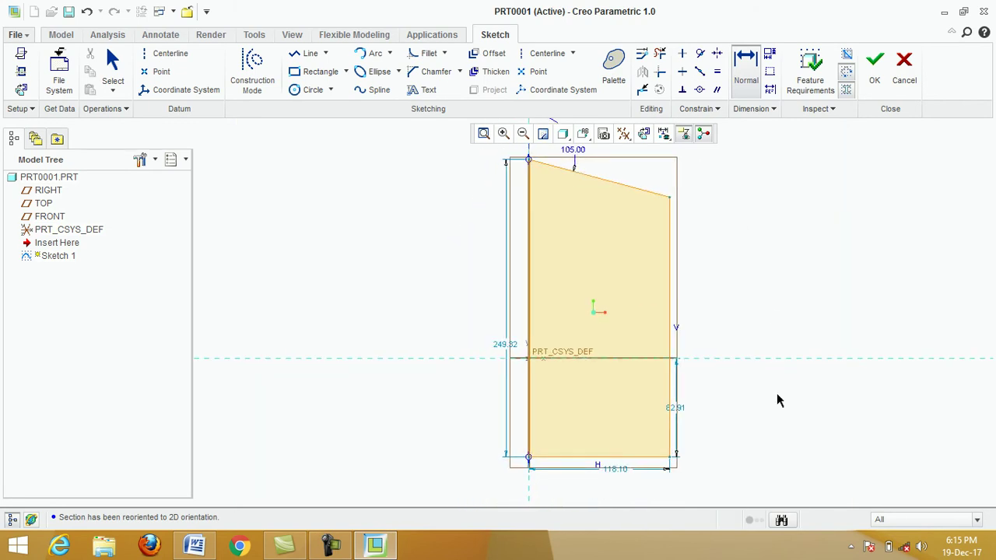
- Set the profile's width to 41 mm and the distance from the horizontal reference down to its base to 38 mm
double_click(615, 472)
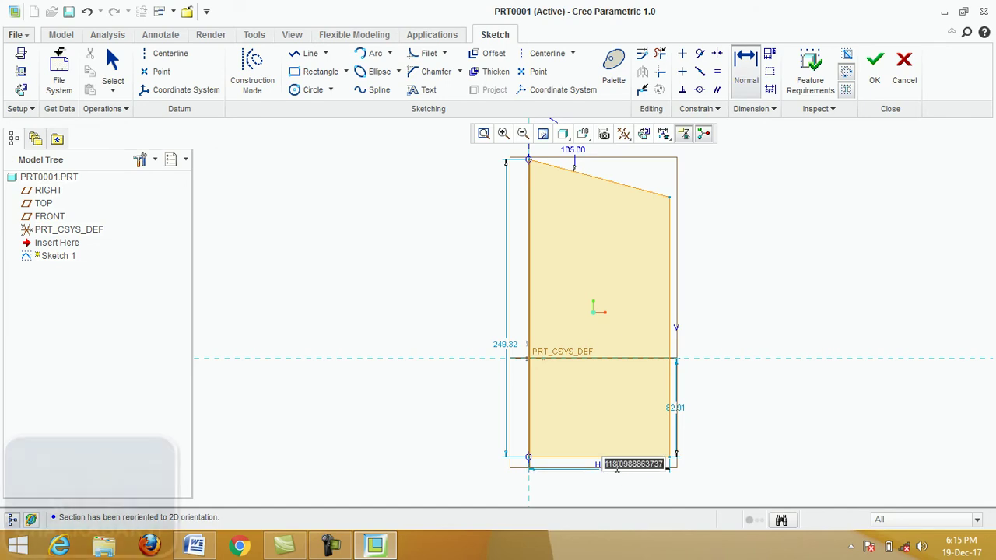
type("41")
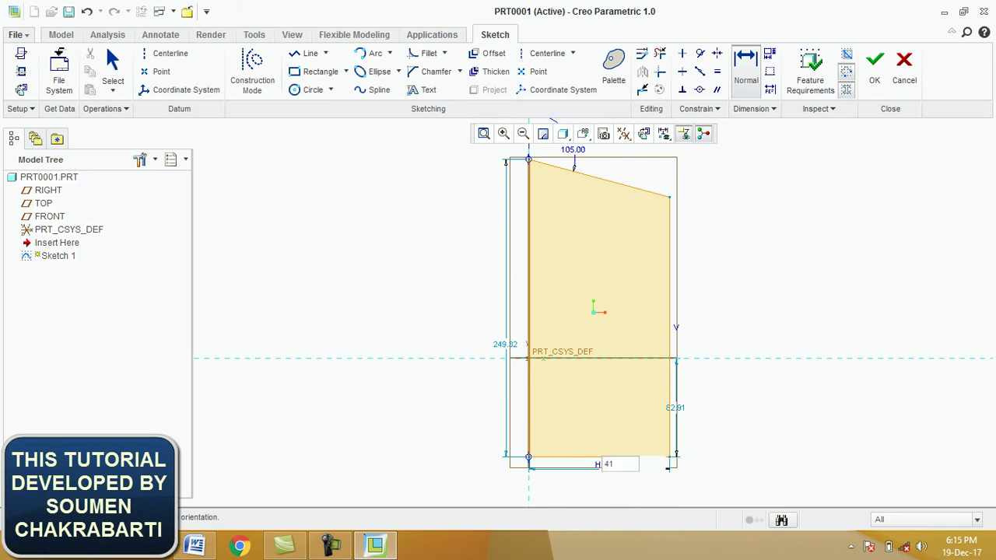
key("Return")
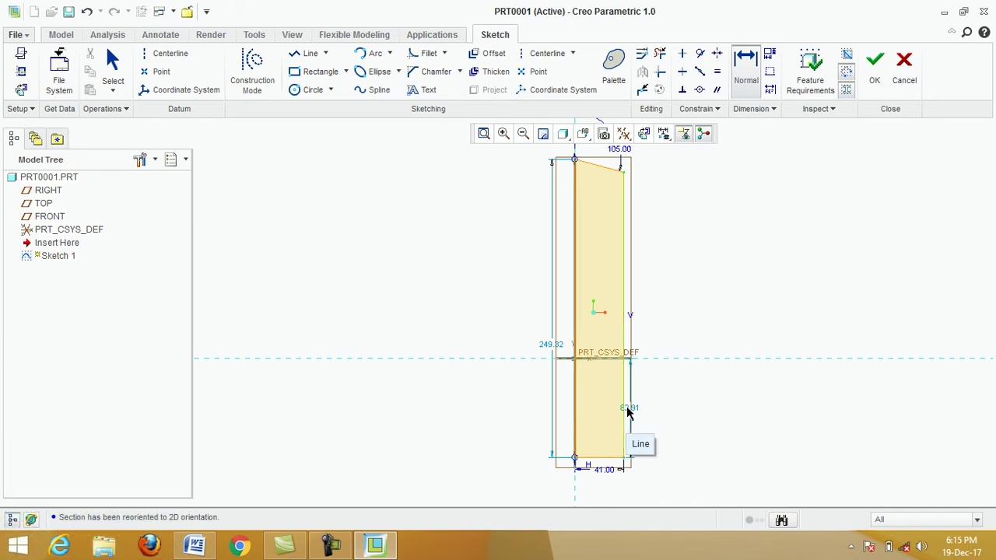
scroll(675, 410, "down", 1)
left_click(616, 409)
double_click(617, 411)
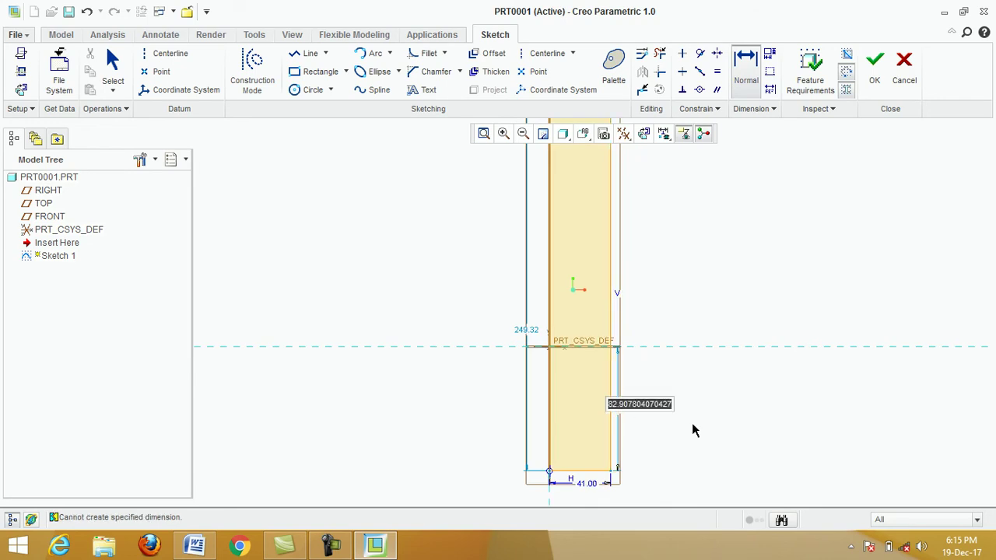
type("38")
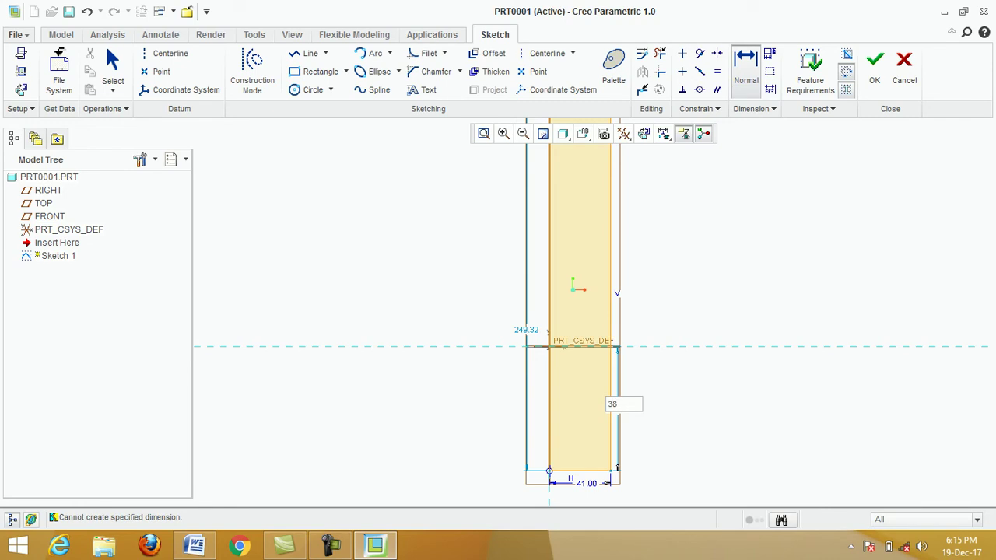
key("Return")
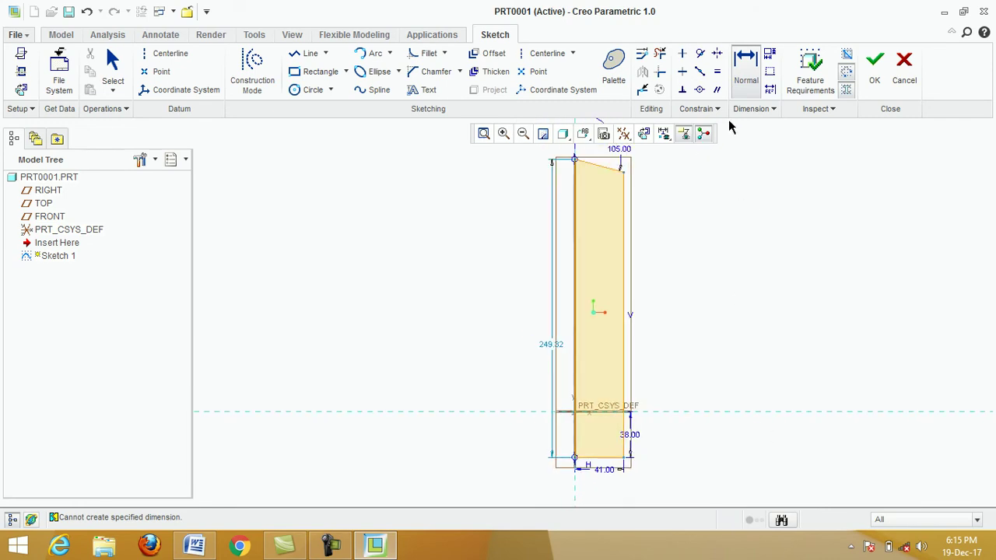
- Dimension the height of the outer top corner above the horizontal reference as 45 mm
left_click(748, 71)
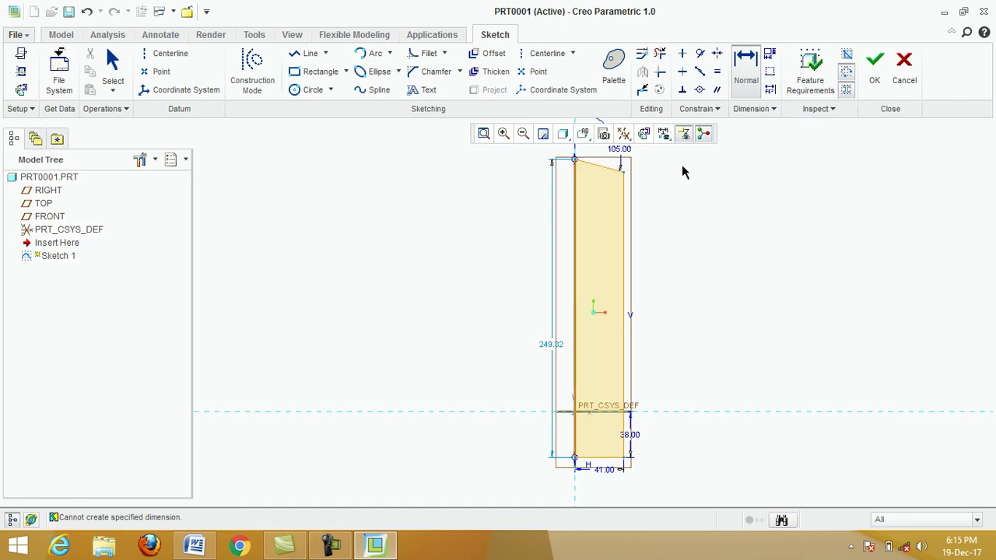
left_click(622, 168)
middle_click(645, 342)
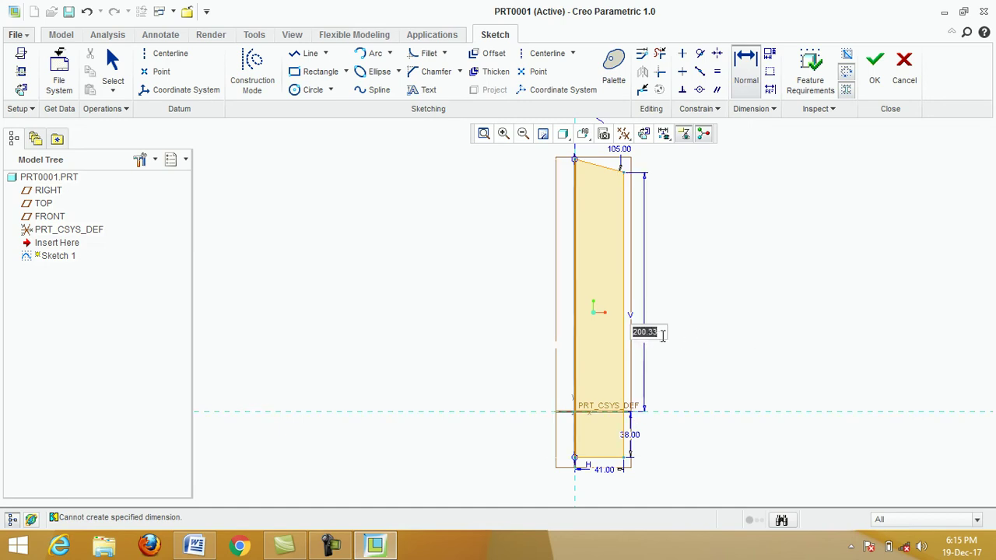
type("45")
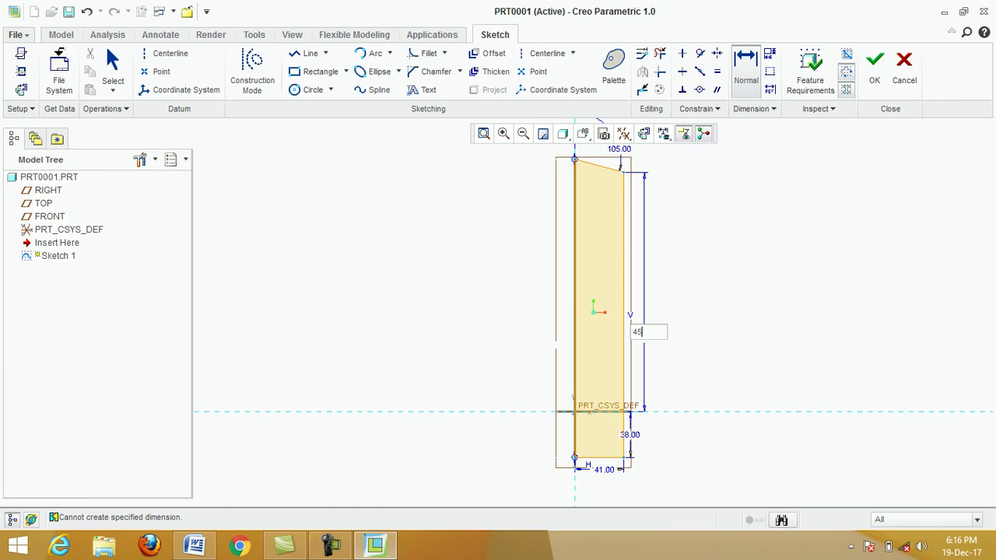
key("Return")
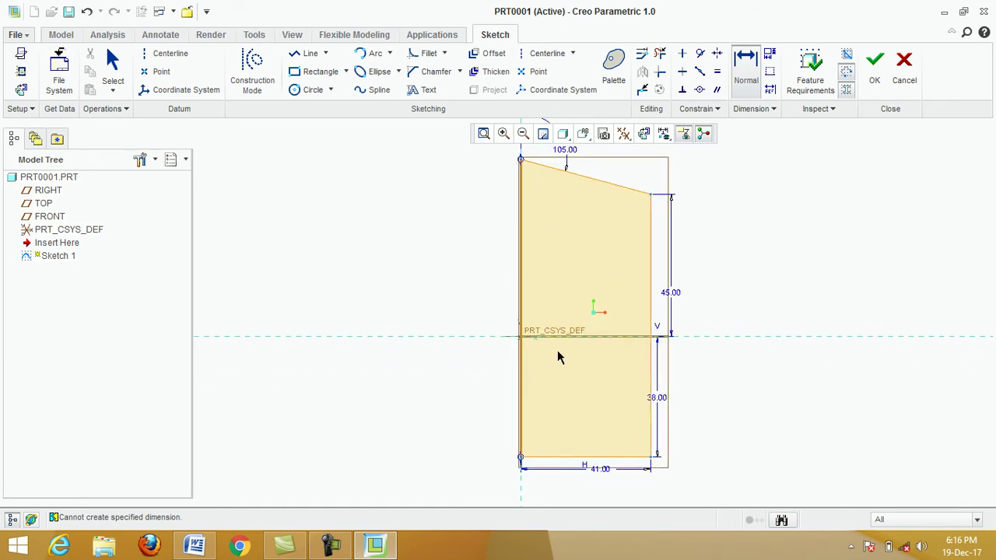
- Sketch a line from the profile's apex sloping down to the left, spanning about 38 mm horizontally
scroll(558, 362, "down", 1)
scroll(597, 242, "up", 1)
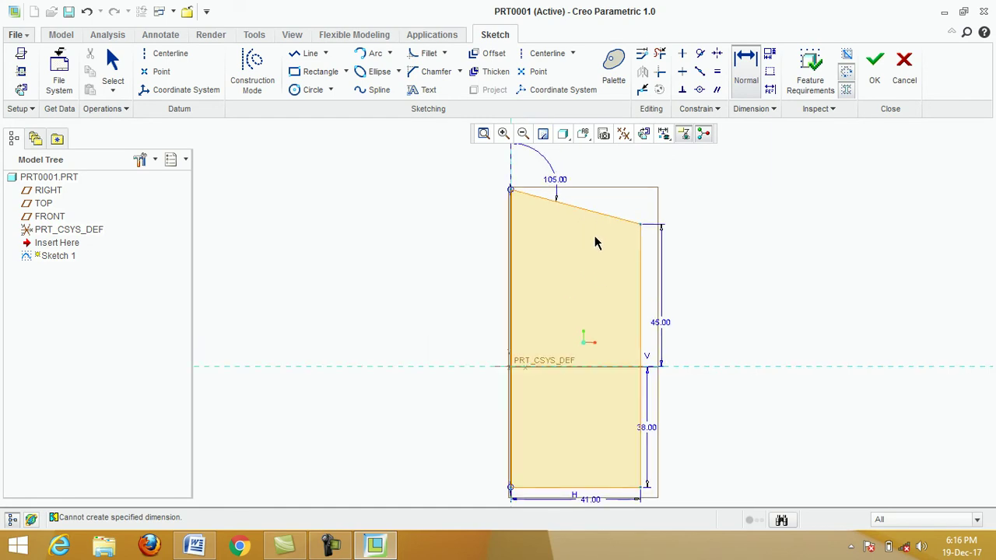
left_click(306, 53)
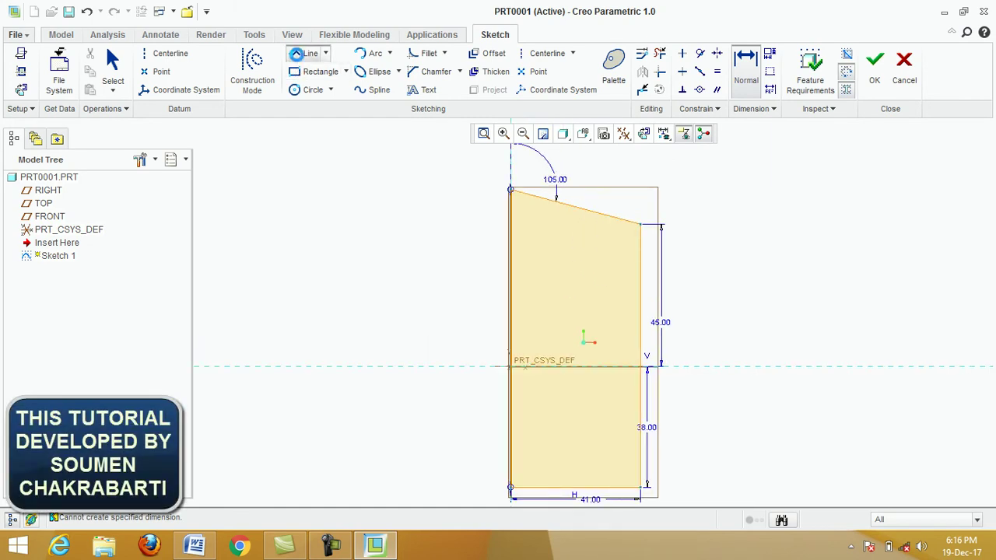
left_click(511, 191)
left_click(391, 242)
middle_click(440, 286)
middle_click(441, 285)
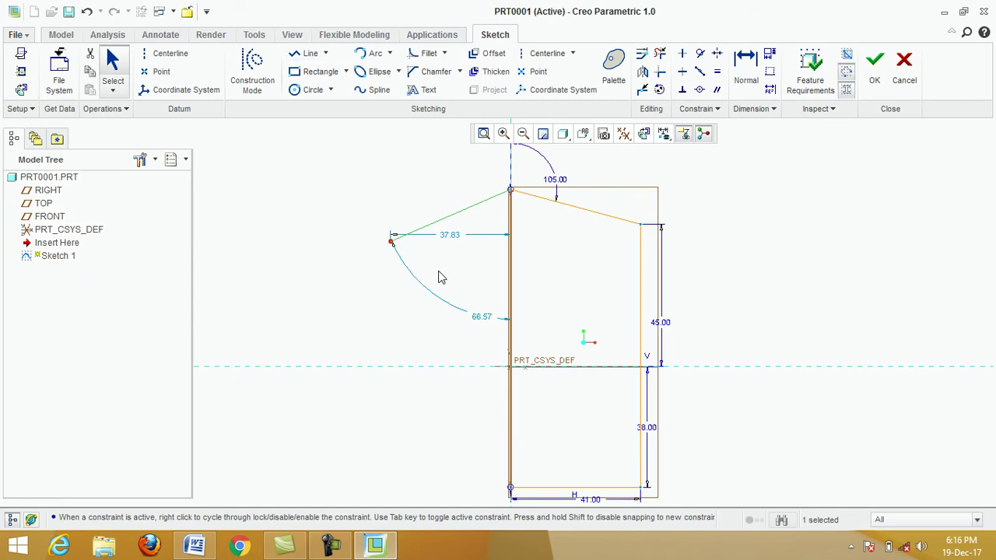
- Dimension the angle between the new left-hand sloping line and the vertical axis as 105°
left_click(747, 69)
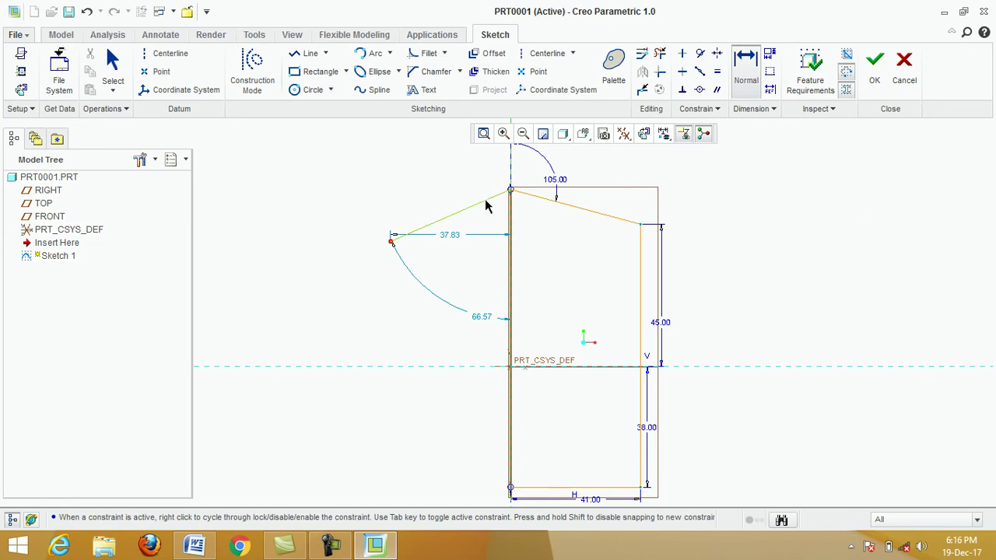
middle_click(464, 173)
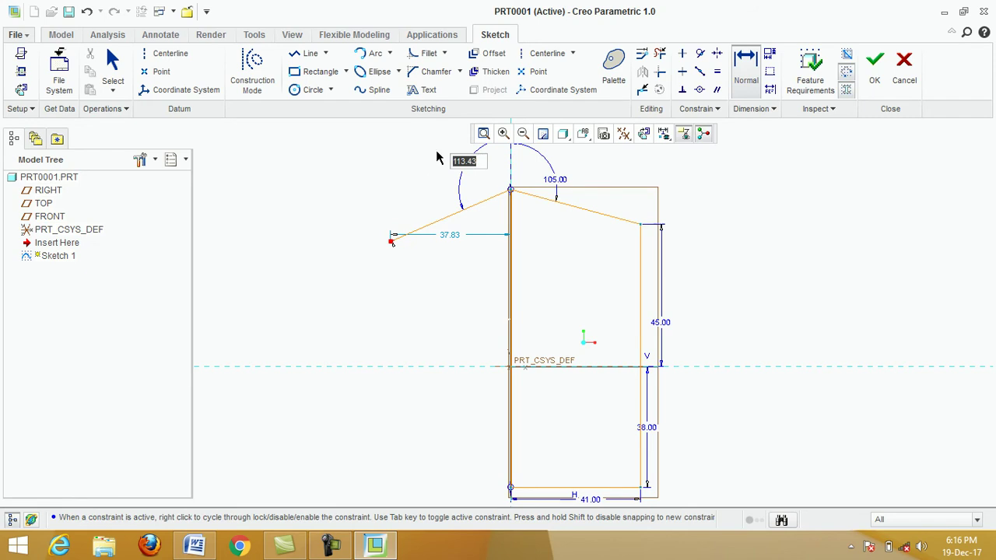
type("105")
key("Return")
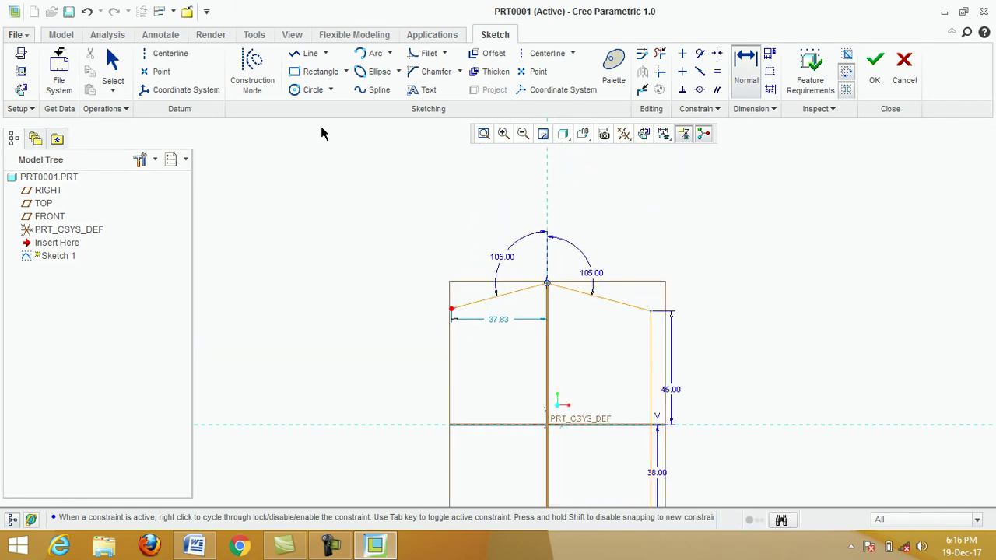
- Round the profile's apex with a circular trim fillet between the two sloping lines, about 30 mm in radius
left_click(445, 54)
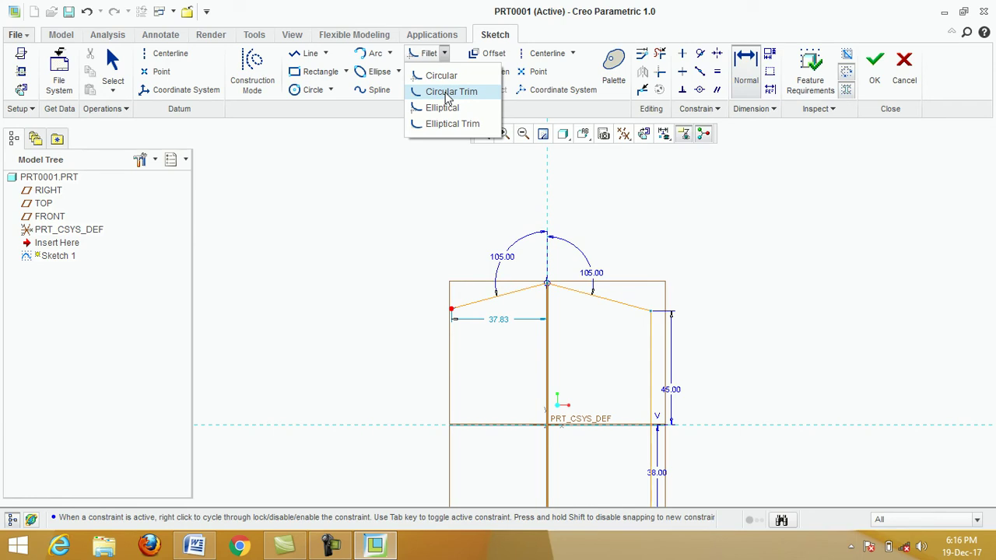
left_click(450, 92)
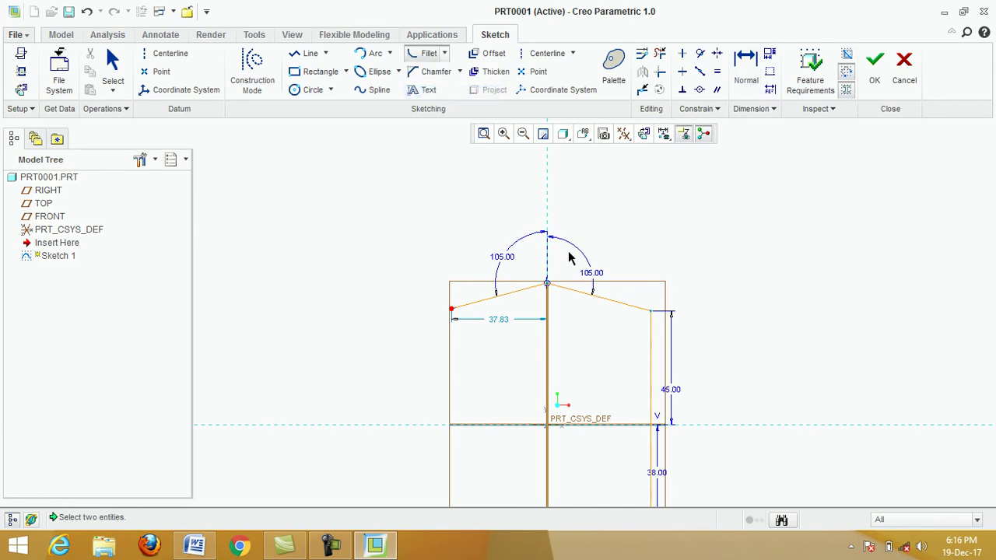
left_click(568, 294)
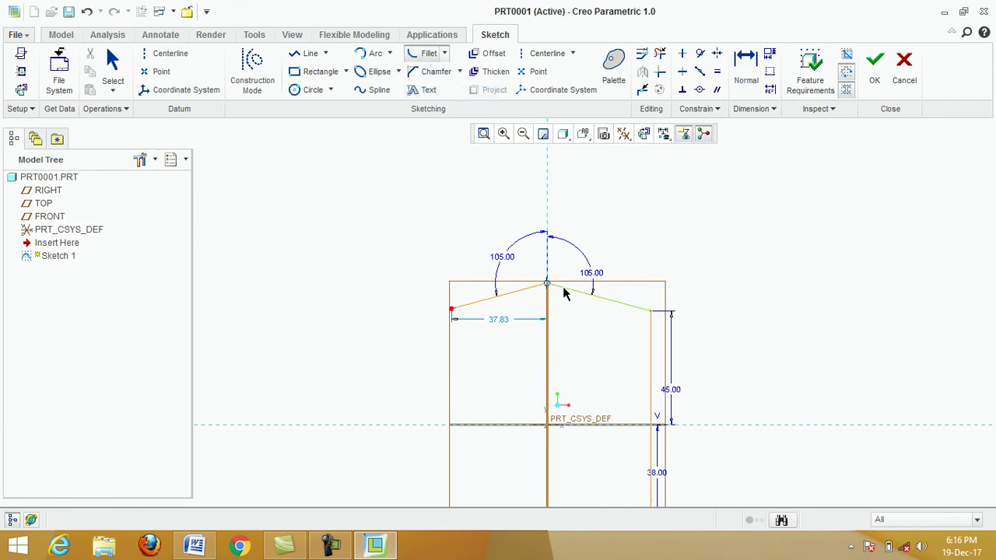
left_click(509, 299)
middle_click(573, 319)
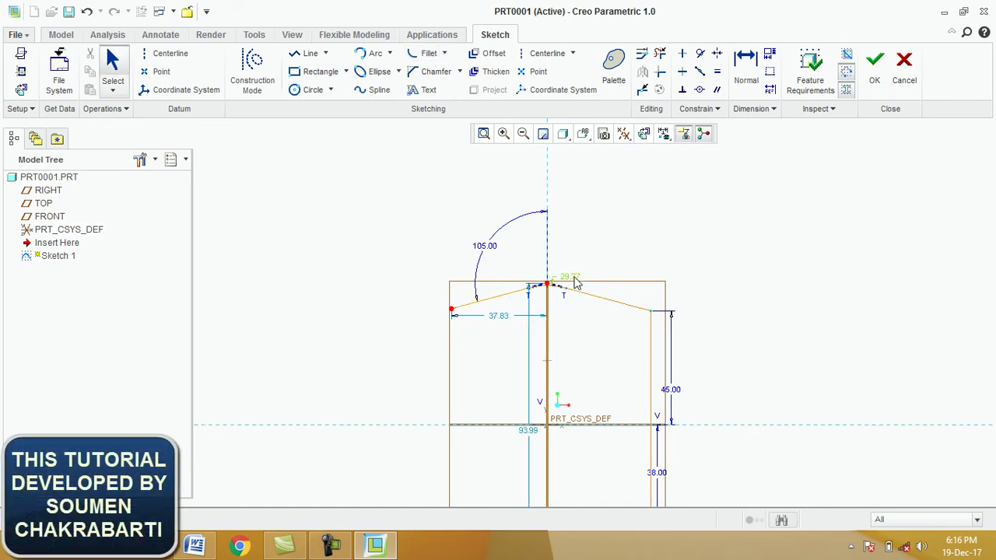
- Set the apex fillet's radius to 26 mm
scroll(576, 284, "up", 4)
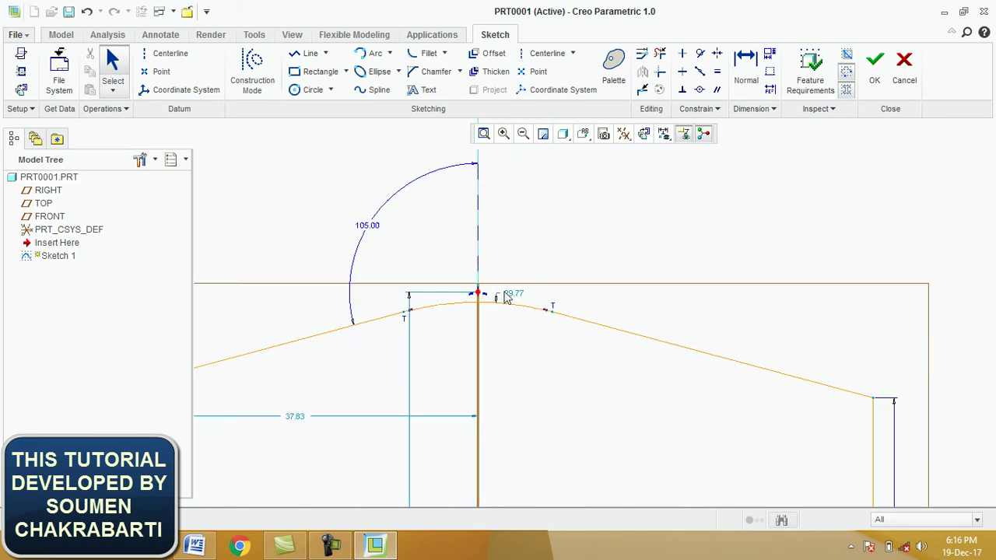
double_click(514, 298)
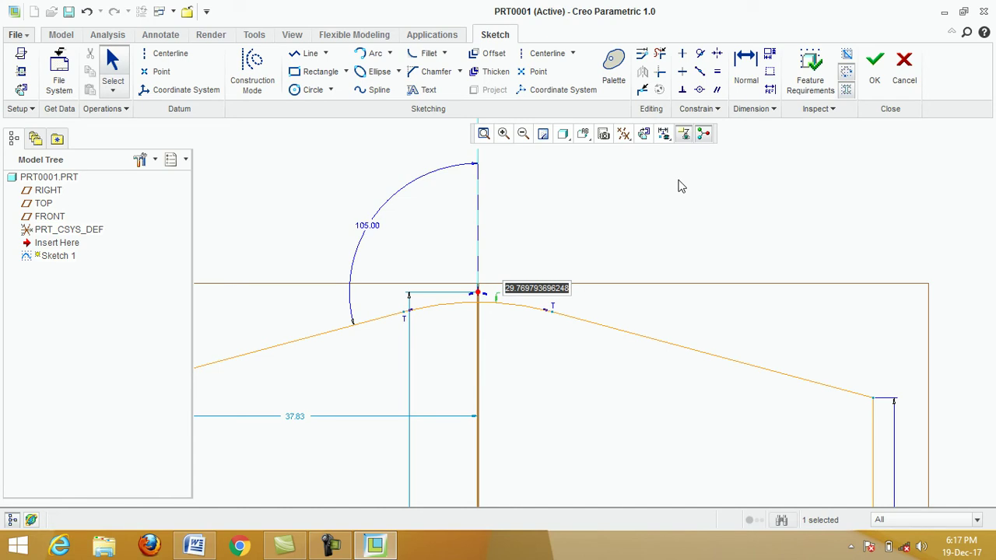
type("2")
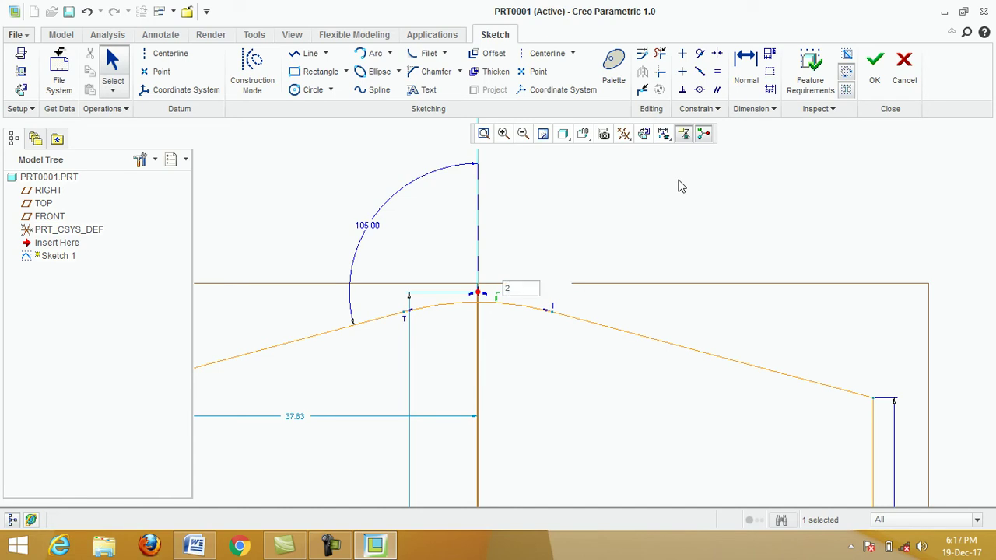
type("6")
scroll(678, 179, "down", 3)
key("Return")
- Trim away the half of the apex fillet left of the vertical axis and the left-hand sloping line
scroll(678, 155, "up", 1)
scroll(563, 169, "up", 2)
scroll(536, 182, "up", 2)
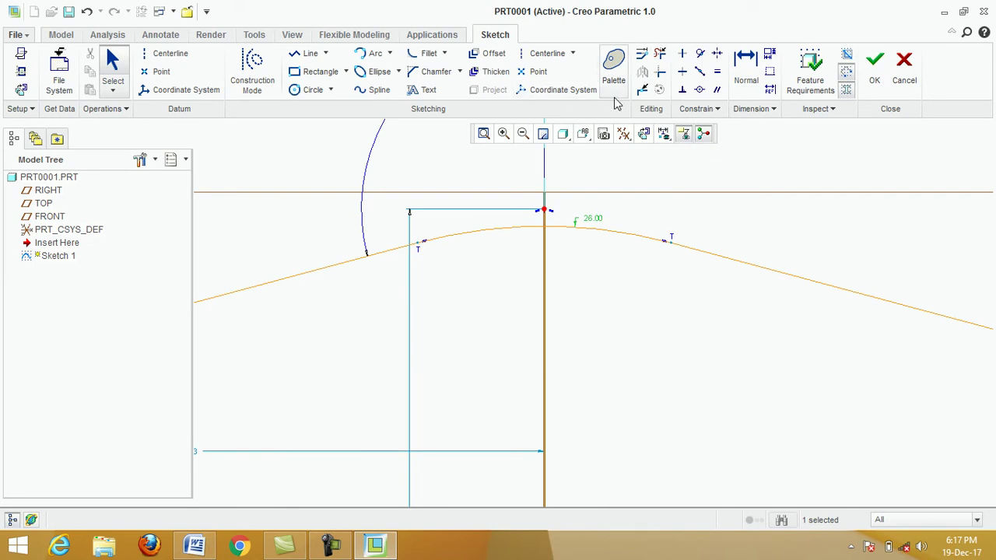
left_click(661, 56)
left_click_drag(424, 224, 452, 295)
left_click_drag(302, 231, 336, 329)
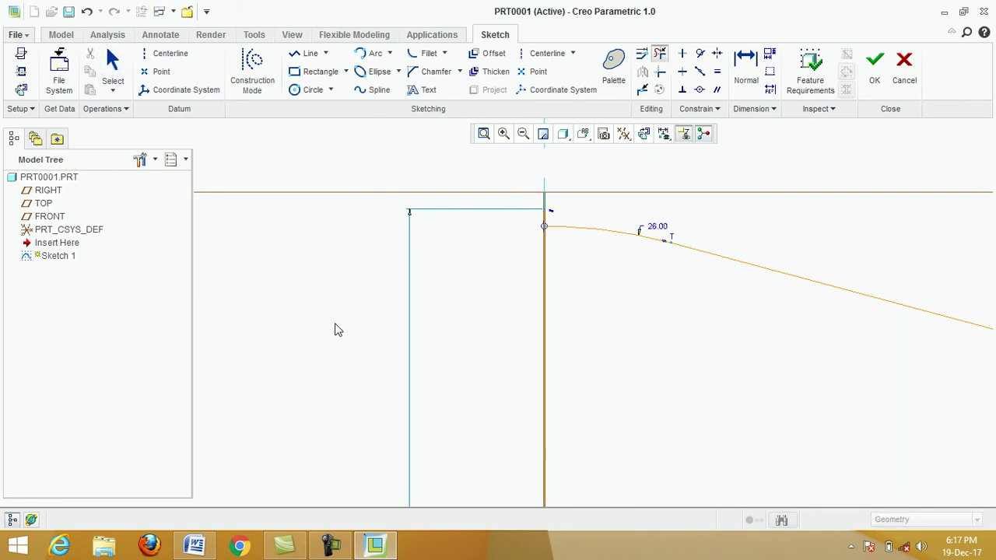
- Trim the short piece of the vertical axis line that extends above the apex arc
scroll(399, 278, "down", 1)
scroll(430, 238, "up", 1)
scroll(432, 242, "up", 1)
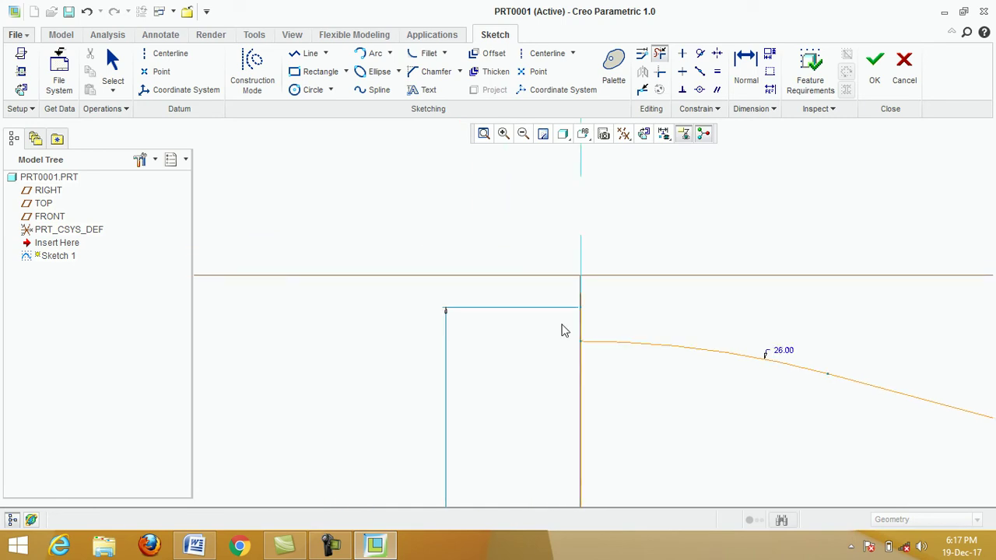
left_click_drag(608, 321, 529, 334)
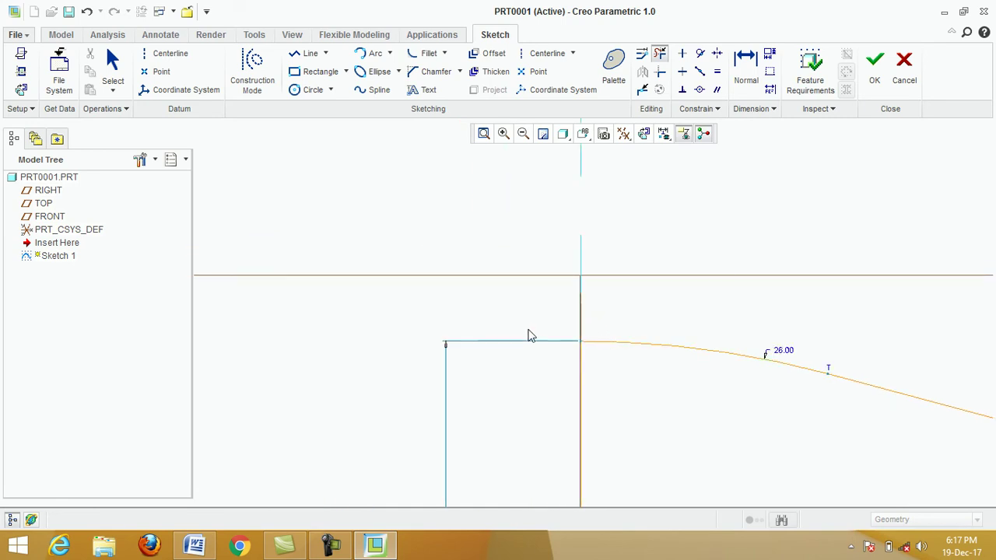
middle_click_drag(556, 259, 507, 274, "shift")
scroll(503, 244, "down", 3)
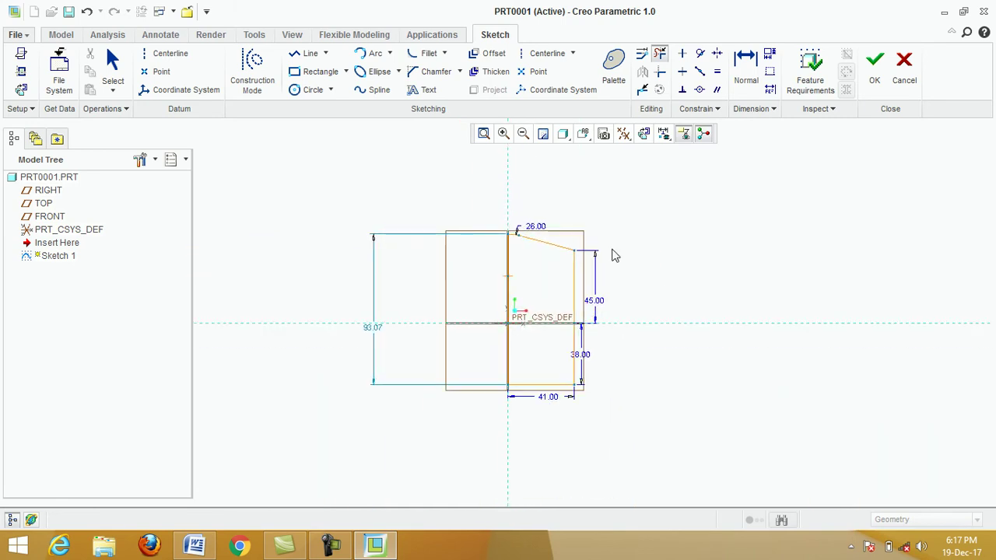
middle_click(682, 305)
- Add a circular trim fillet of about 6.4 mm radius between the sloping top line and the vertical outer edge
scroll(576, 307, "up", 2)
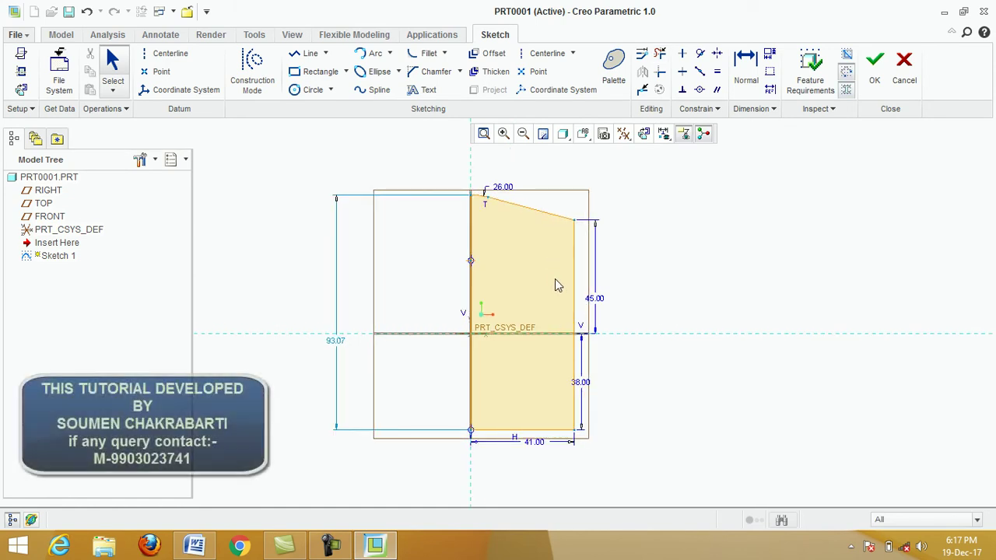
scroll(555, 279, "up", 1)
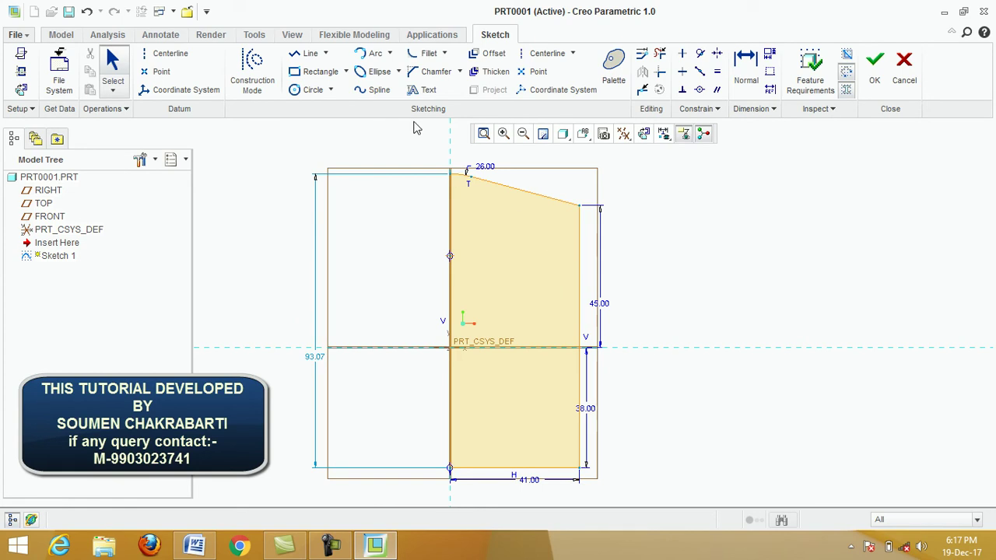
left_click(445, 55)
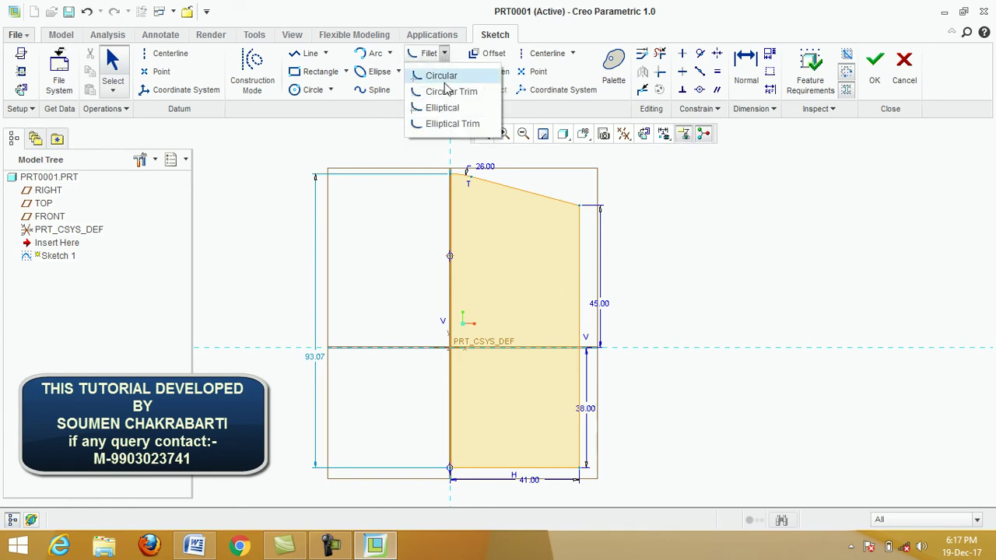
left_click(447, 95)
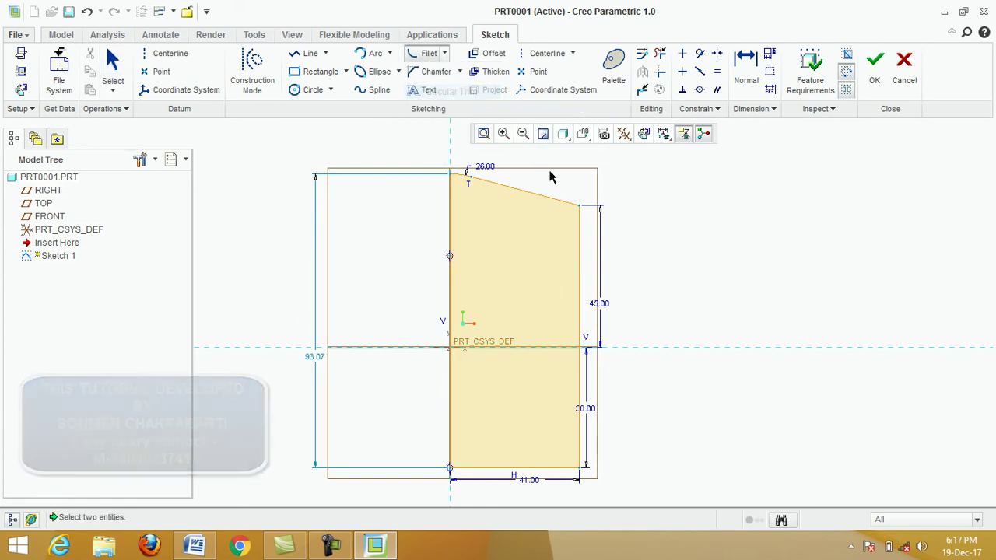
left_click(566, 208)
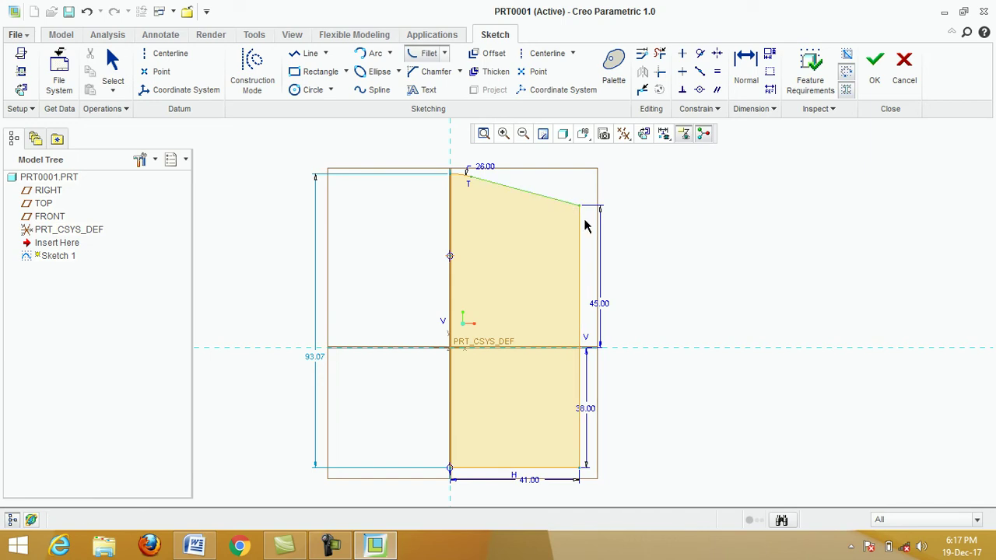
left_click(580, 229)
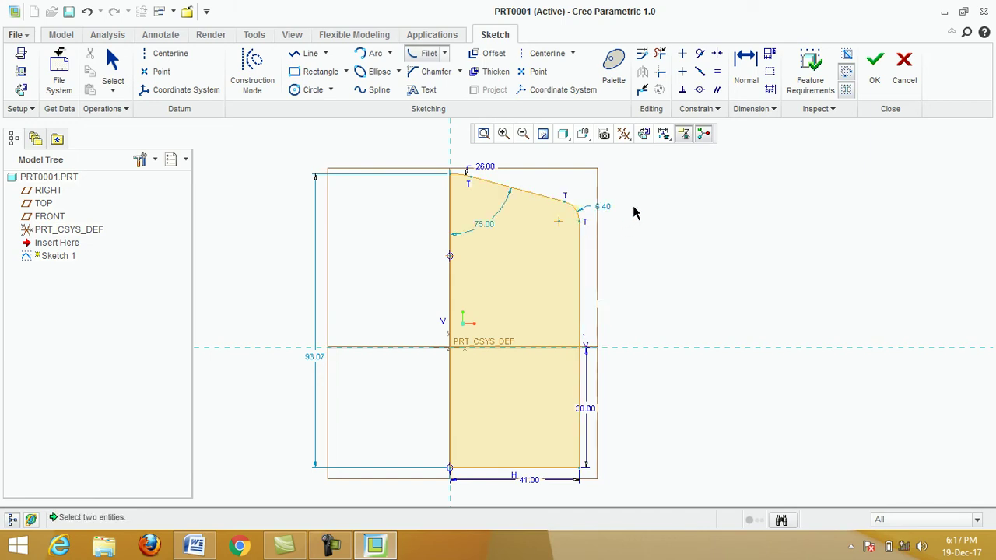
middle_click(706, 232)
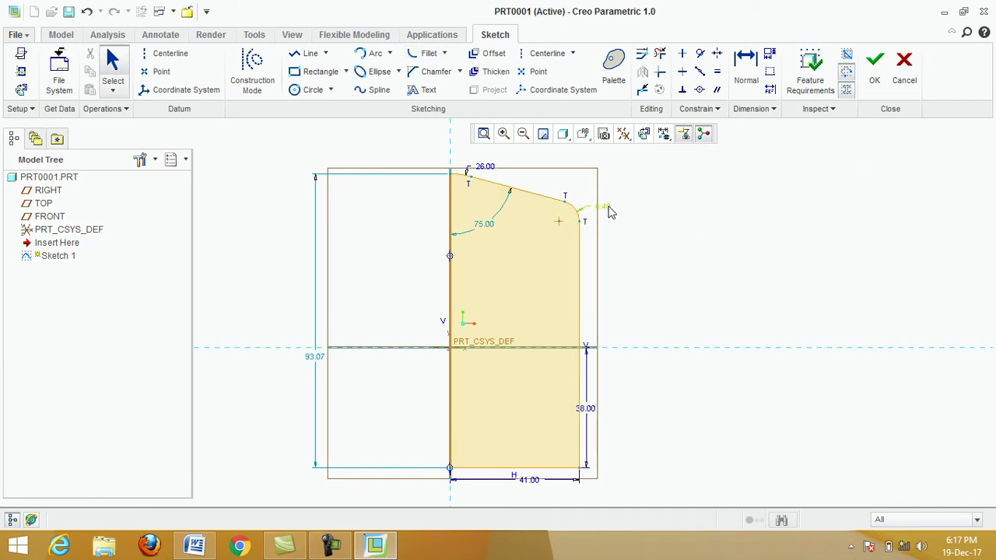
- Set the outer top corner fillet's radius to 5 mm
scroll(607, 215, "down", 2)
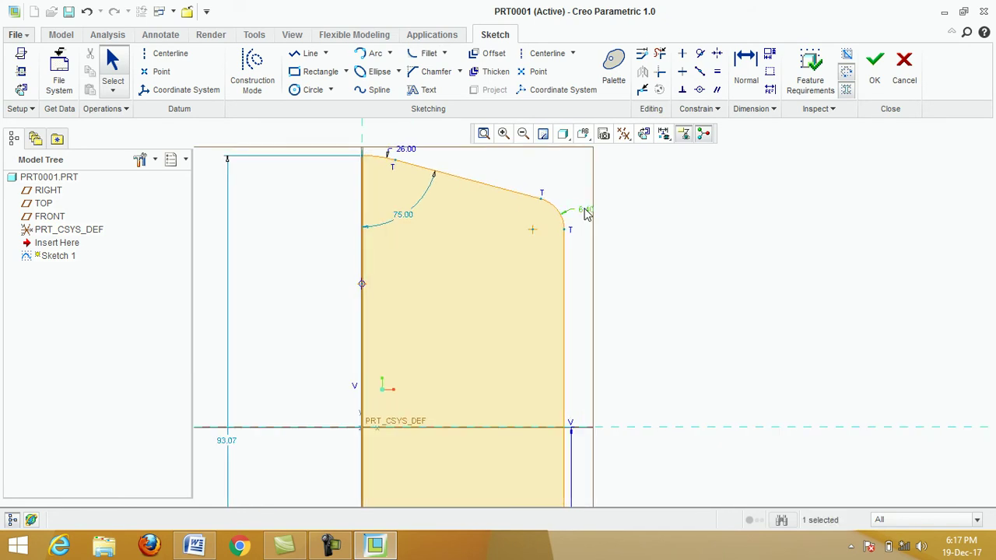
double_click(585, 211)
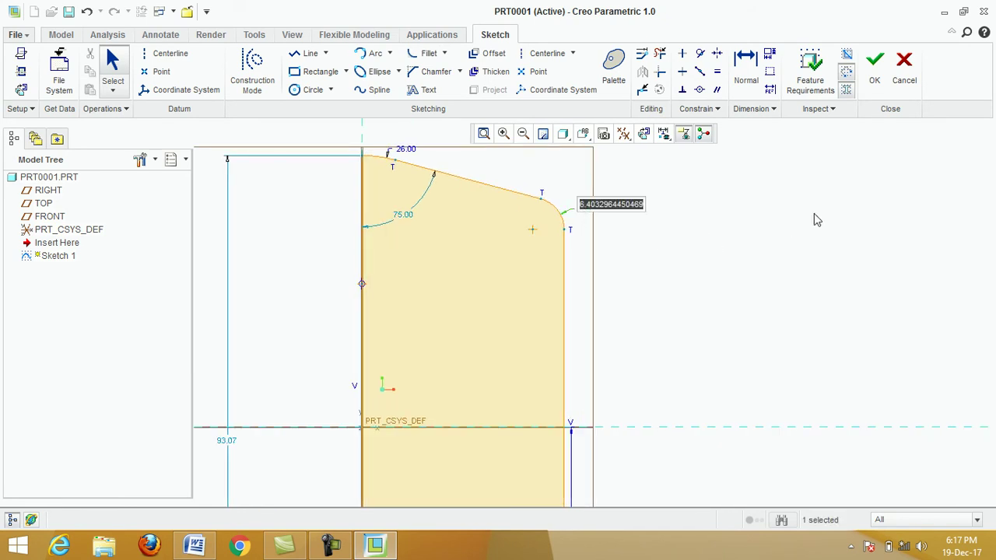
type("5")
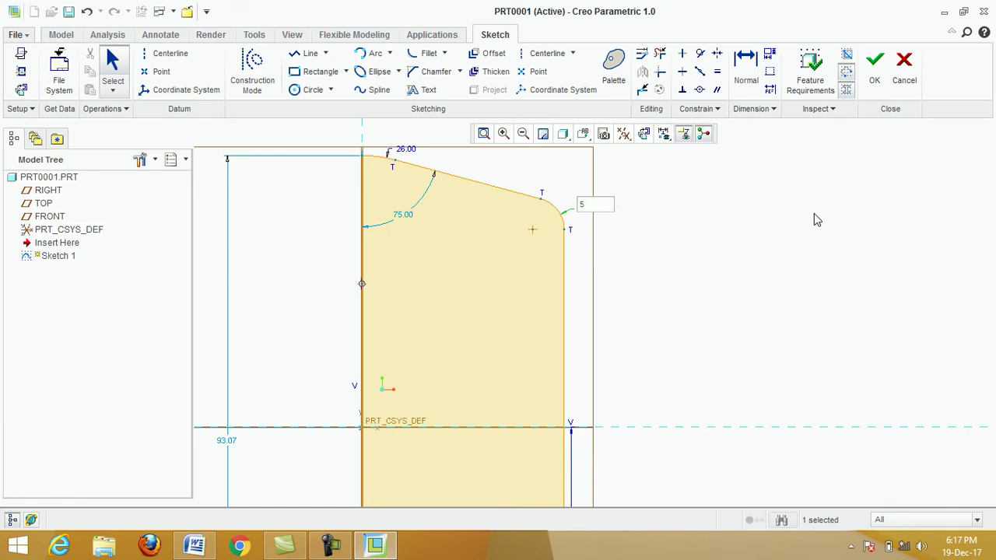
key("ctrl+d")
key("Return")
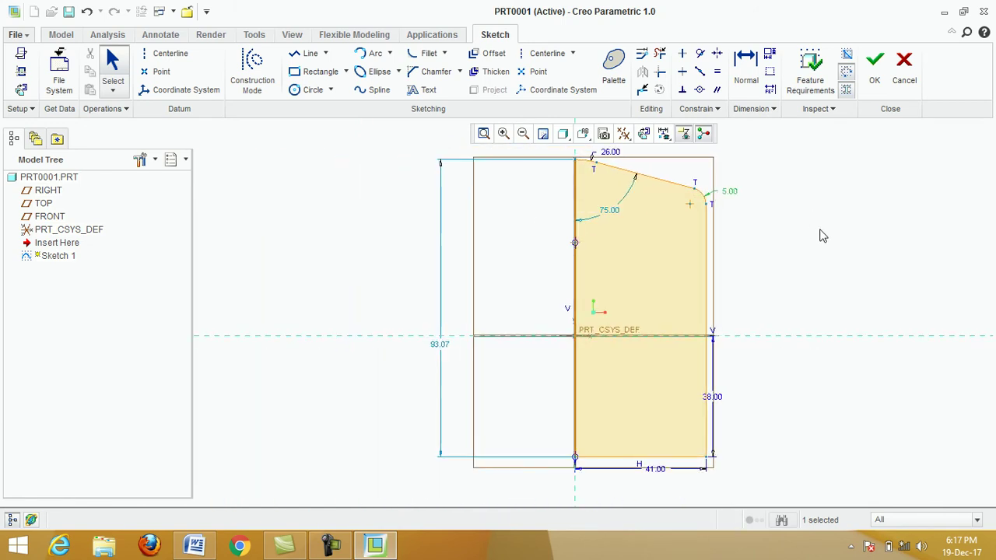
left_click(814, 251)
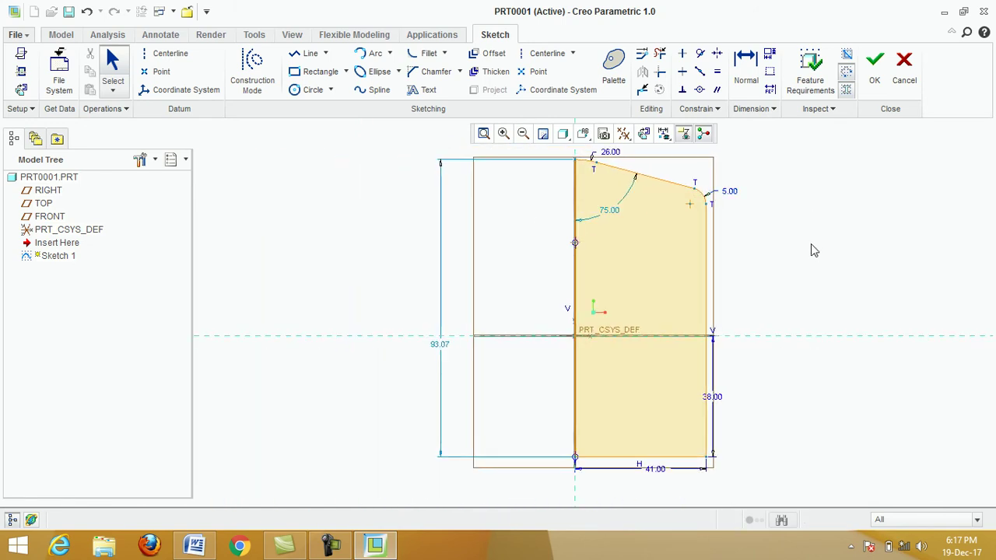
- Sketch a three-sided rectangular groove into the outer edge above the horizontal reference, about 7 mm deep and 4.2 mm high
scroll(771, 262, "down", 3)
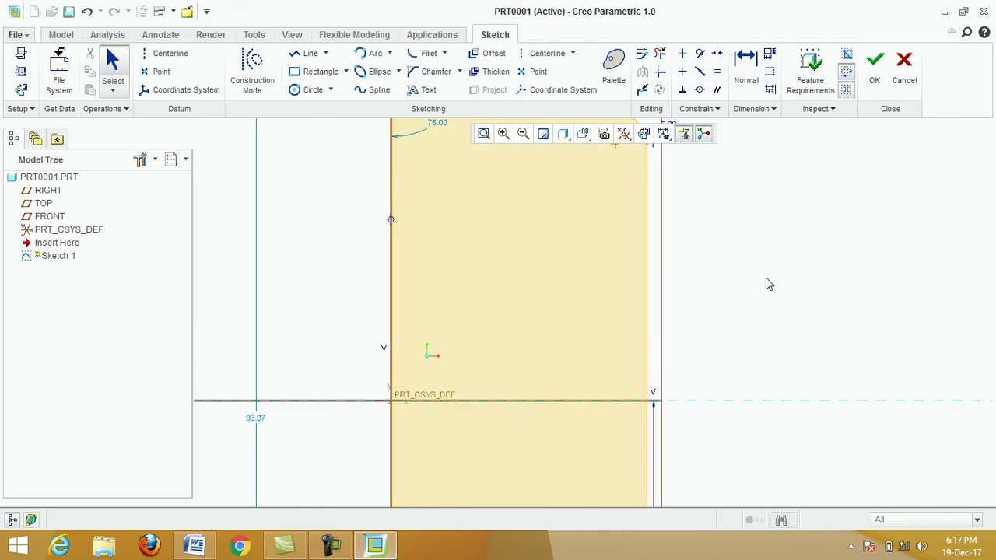
left_click(308, 53)
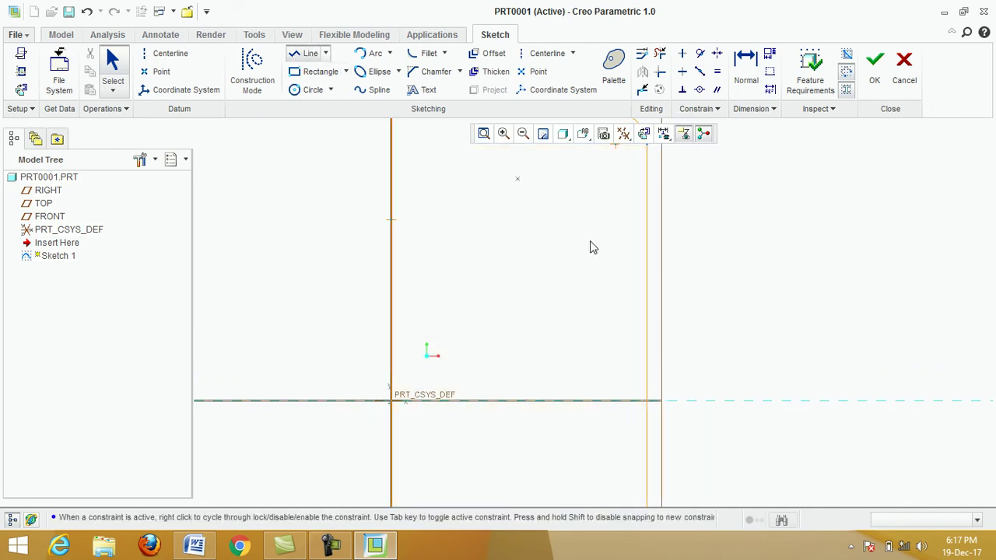
left_click(647, 333)
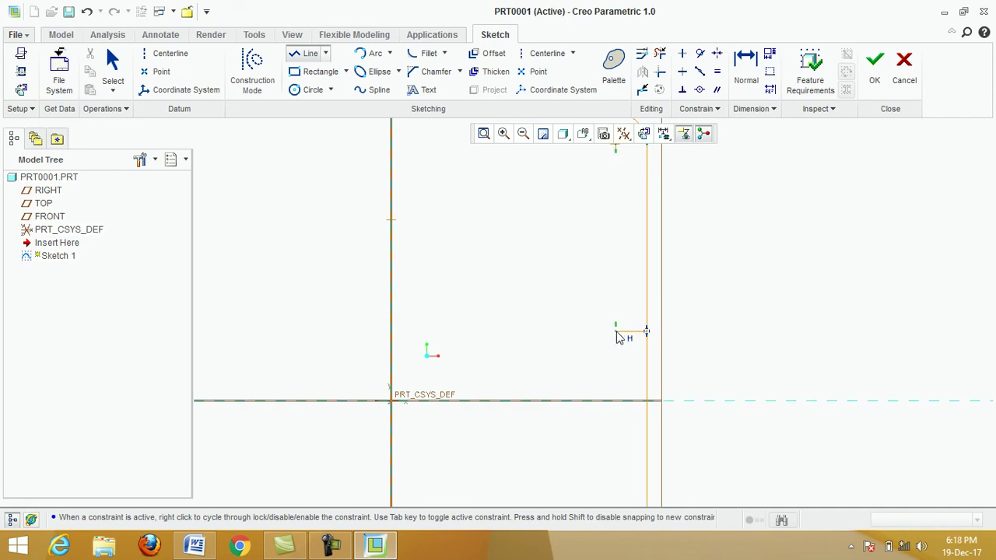
scroll(619, 337, "down", 3)
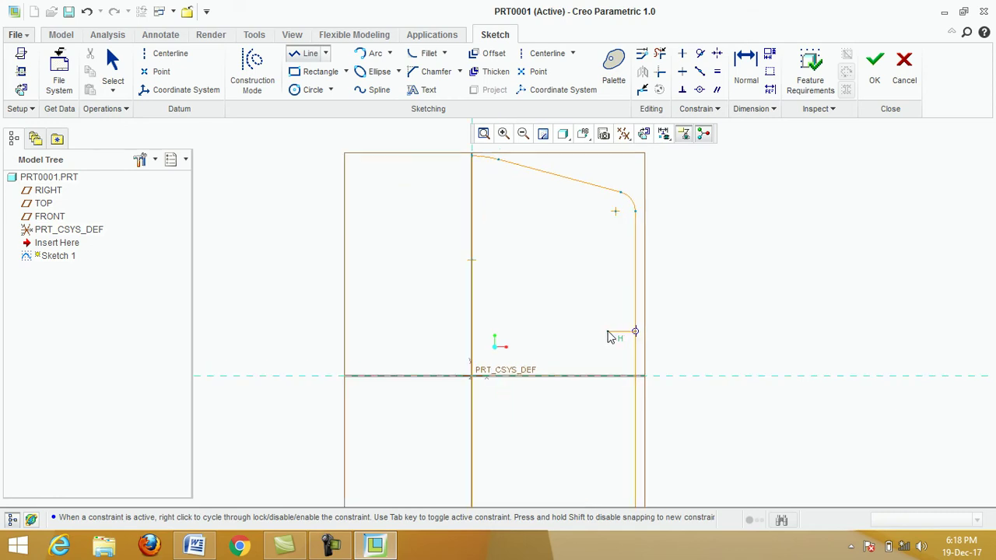
left_click(608, 332)
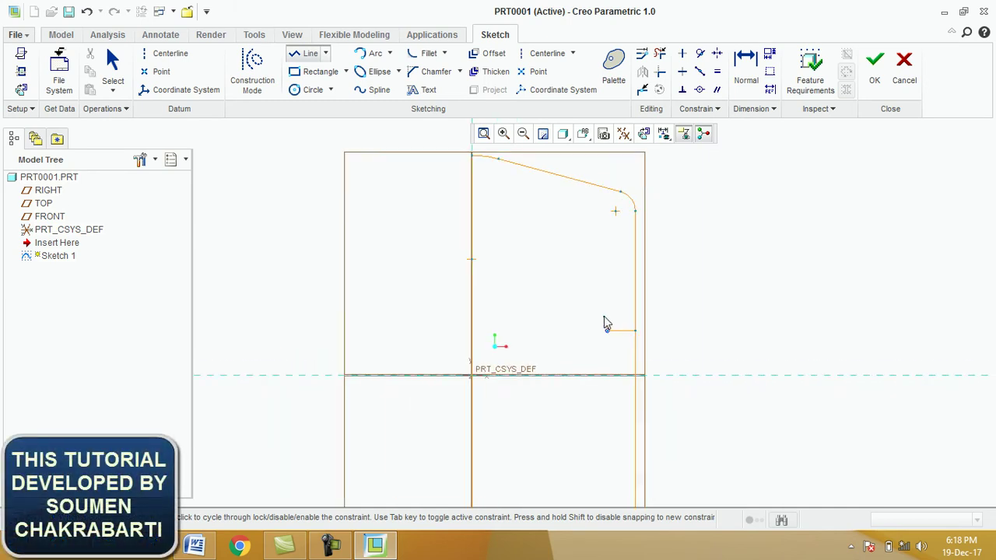
scroll(604, 317, "down", 1)
left_click(608, 314)
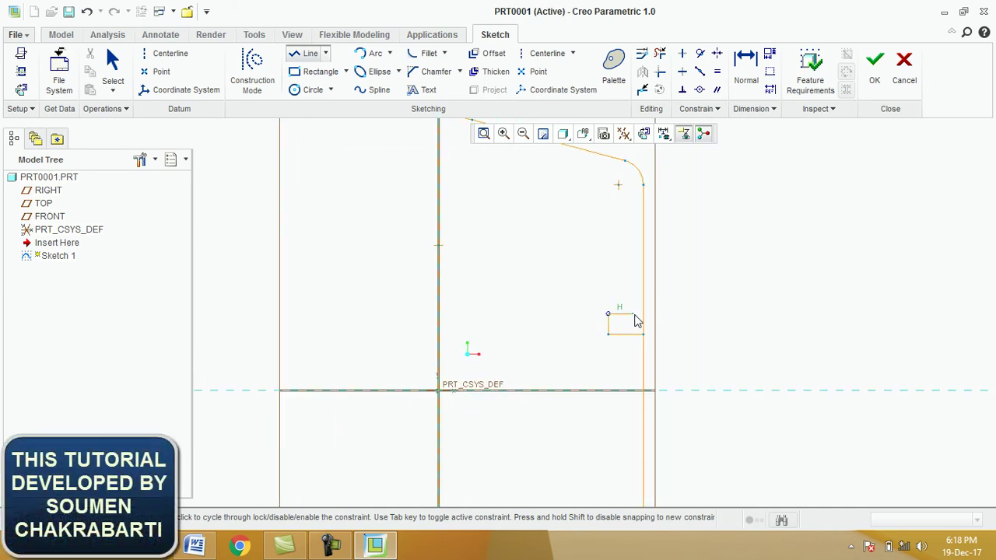
left_click(644, 314)
middle_click(722, 317)
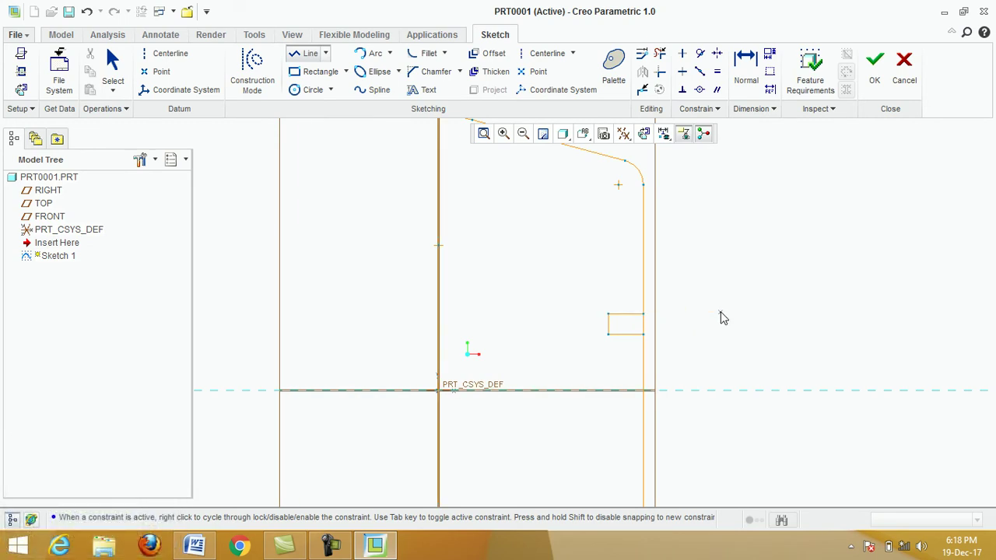
middle_click(722, 318)
- Trim the outer edge segment across the groove's mouth so the groove is open to the outside
scroll(668, 331, "down", 2)
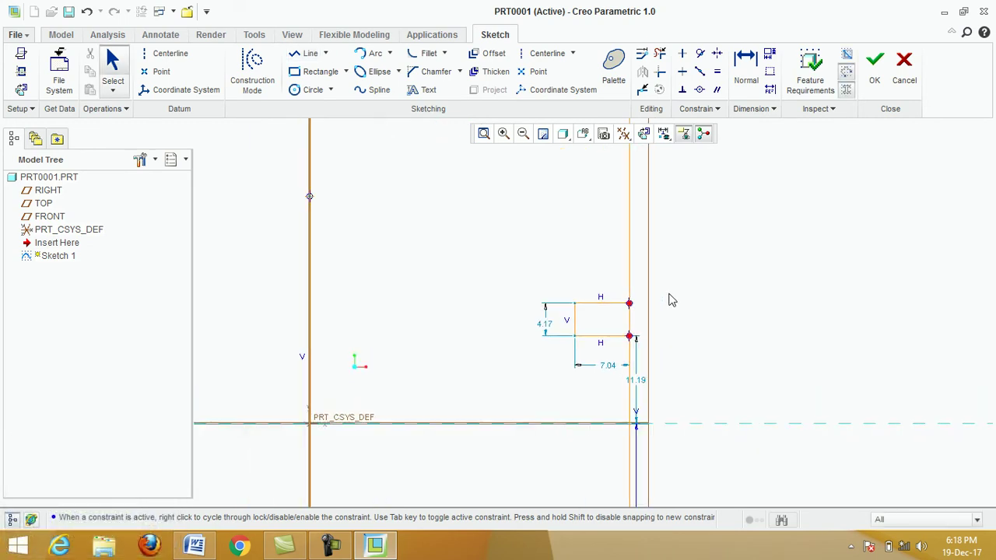
left_click(660, 56)
left_click_drag(607, 323, 685, 316)
middle_click(685, 316)
scroll(673, 278, "up", 4)
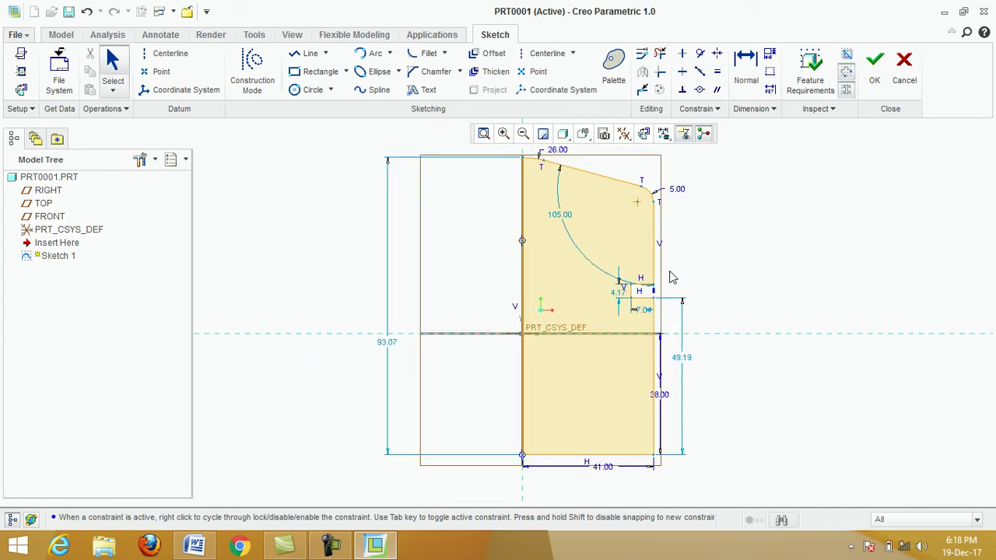
- Dimension the groove's lower corner from the horizontal reference and set the distance to 19 mm after checking the piston drawing in Word
scroll(698, 268, "down", 2)
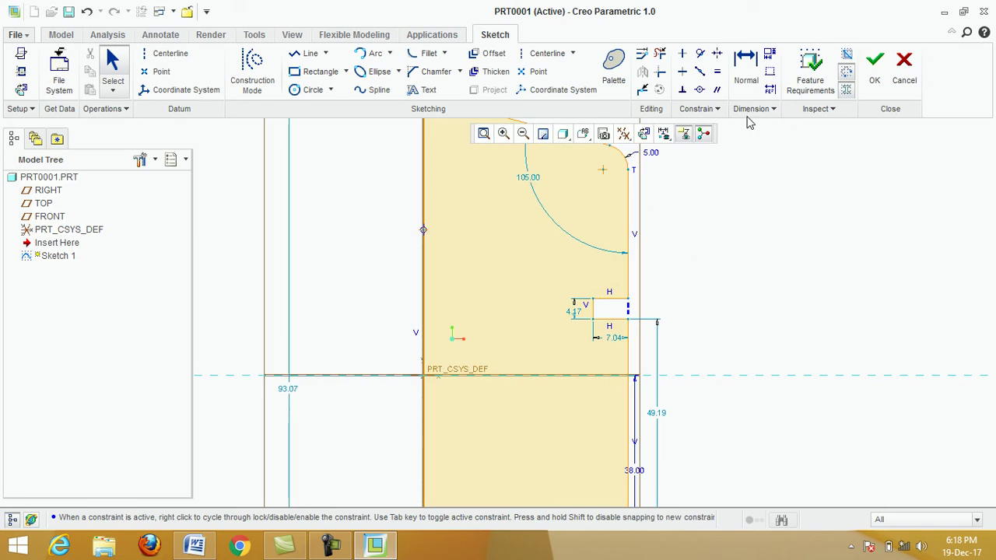
left_click(746, 64)
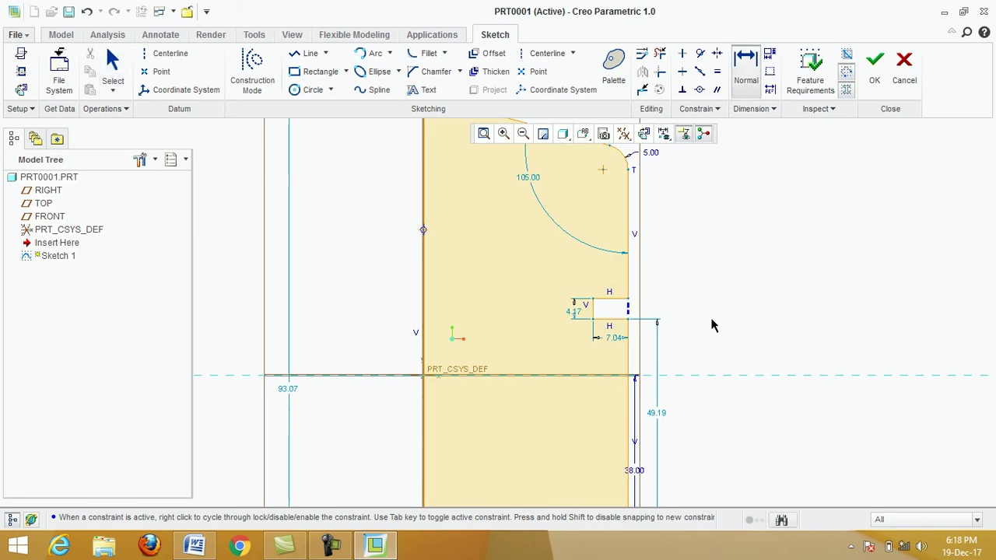
left_click(628, 319)
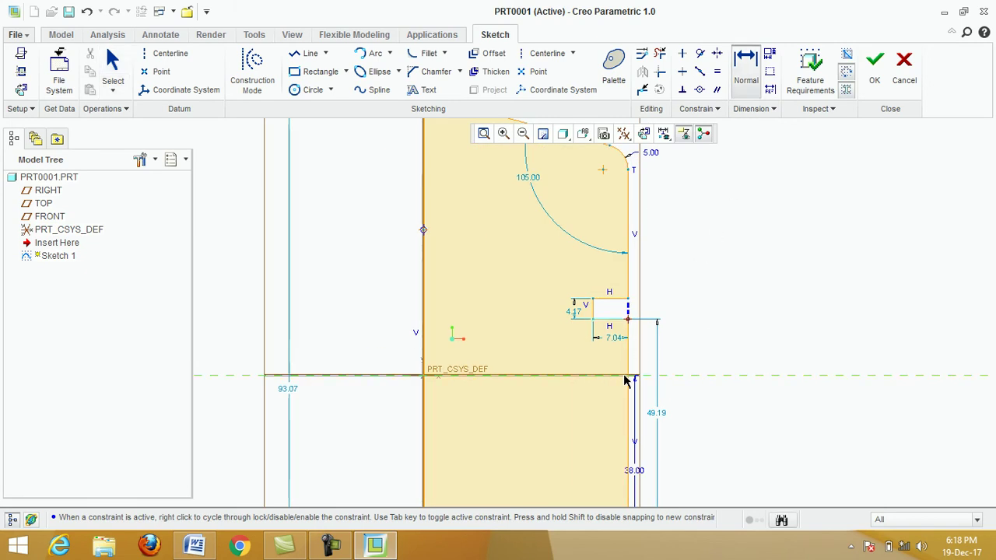
middle_click(679, 351)
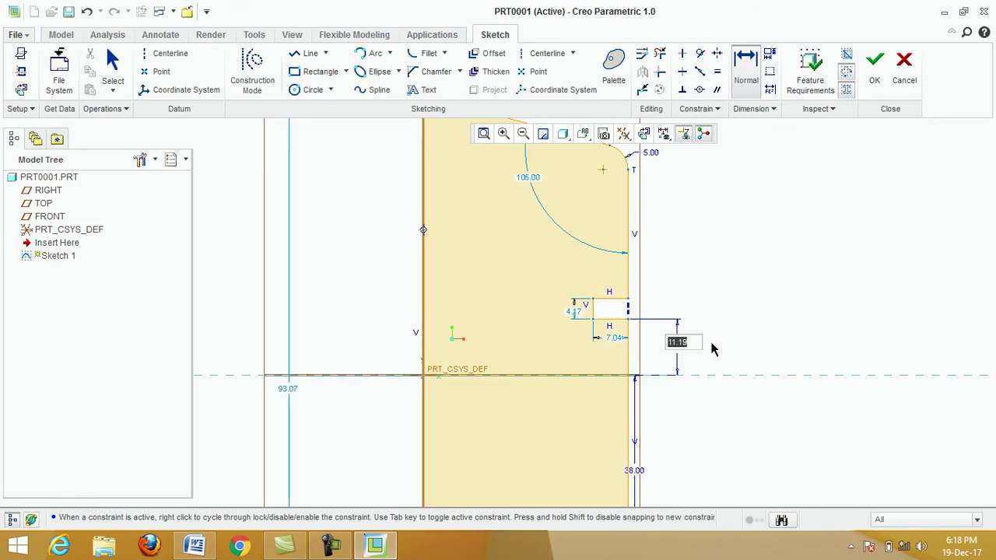
left_click(194, 547)
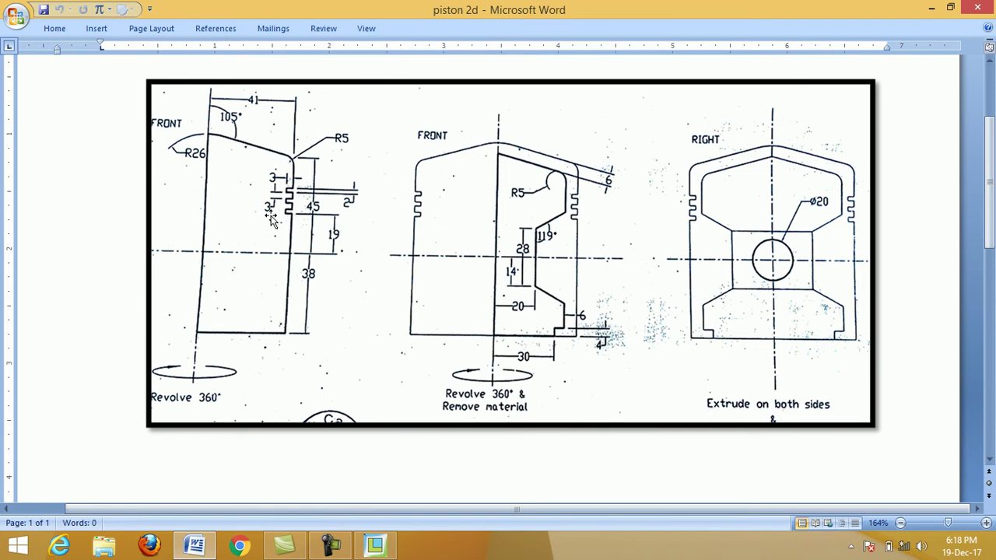
left_click(189, 548)
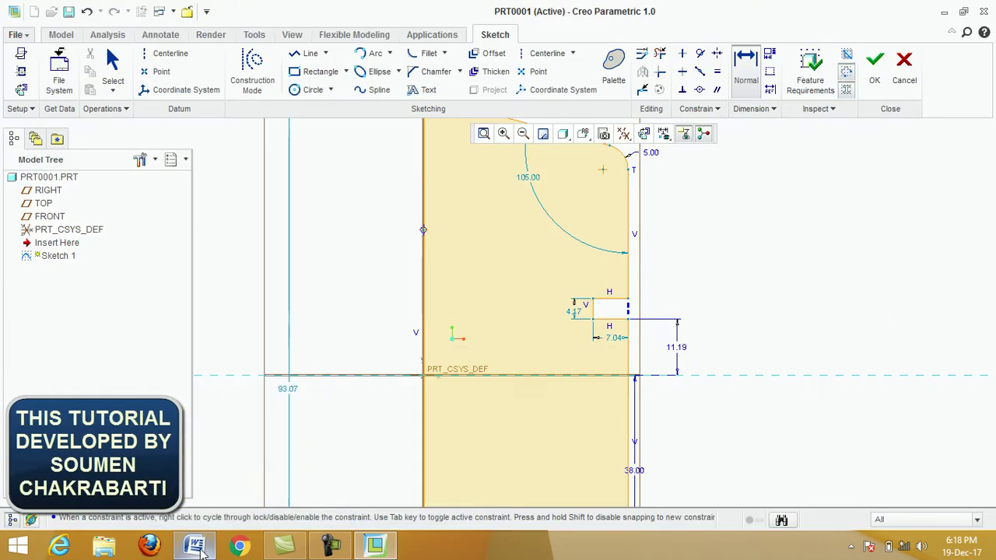
double_click(684, 348)
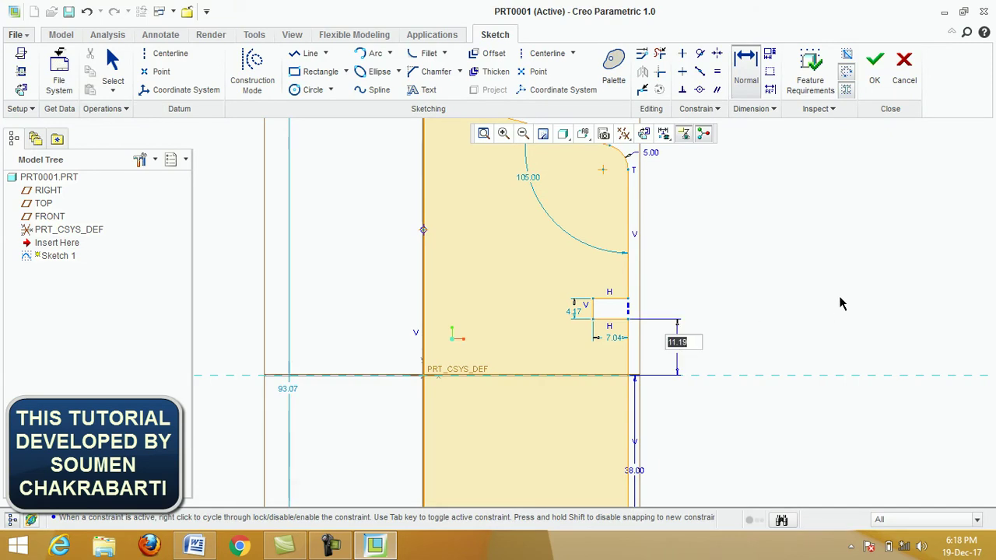
type("1")
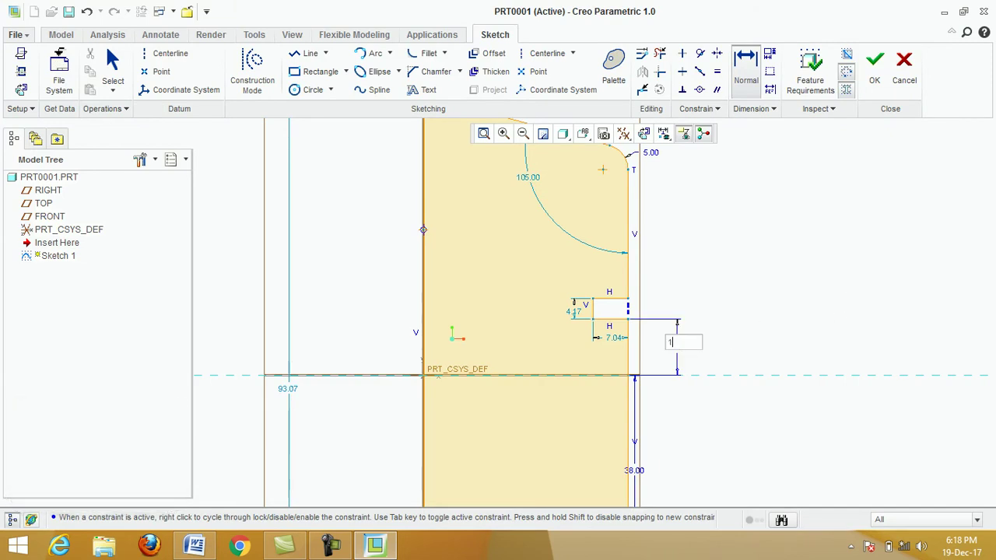
type("9")
key("Return")
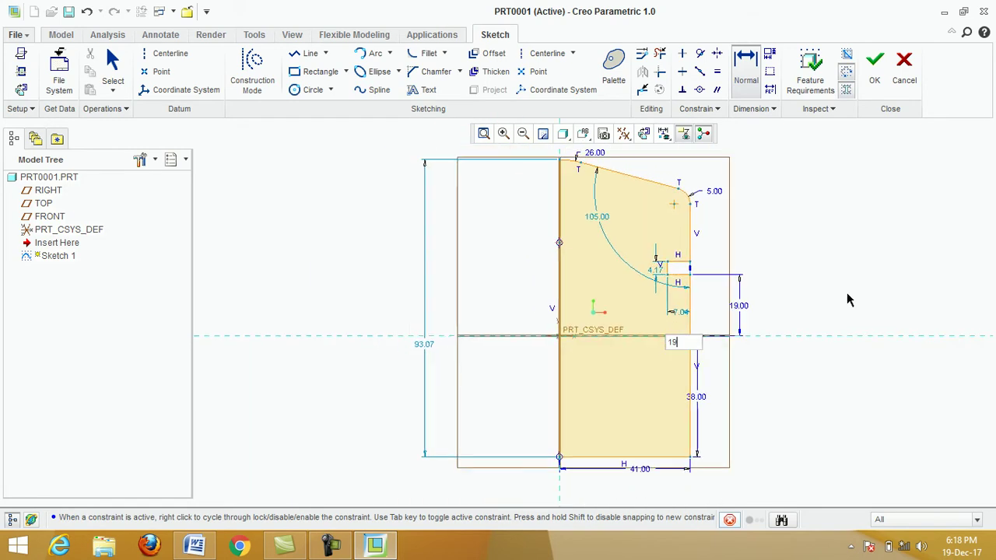
- Set the groove's depth to 3 mm
scroll(686, 269, "down", 3)
scroll(687, 268, "down", 2)
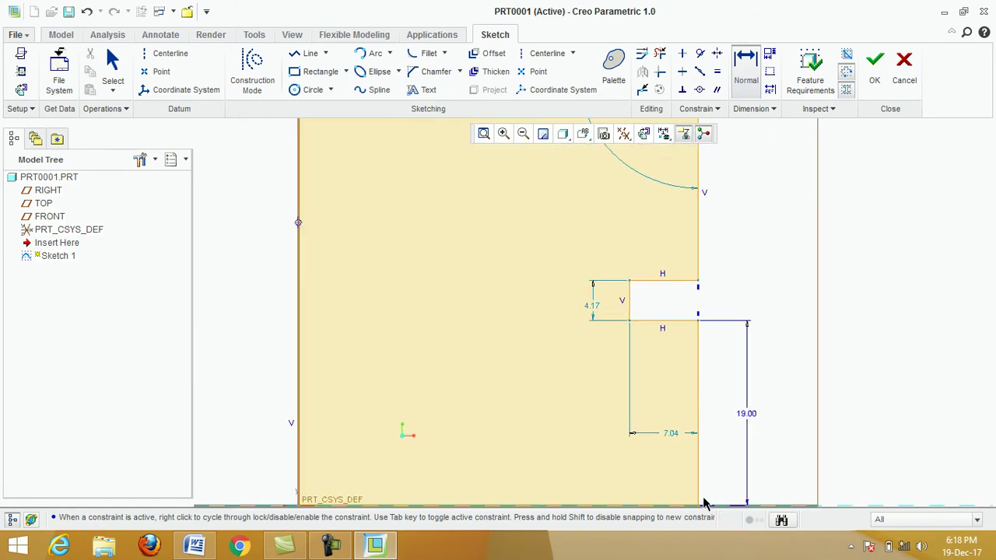
double_click(674, 439)
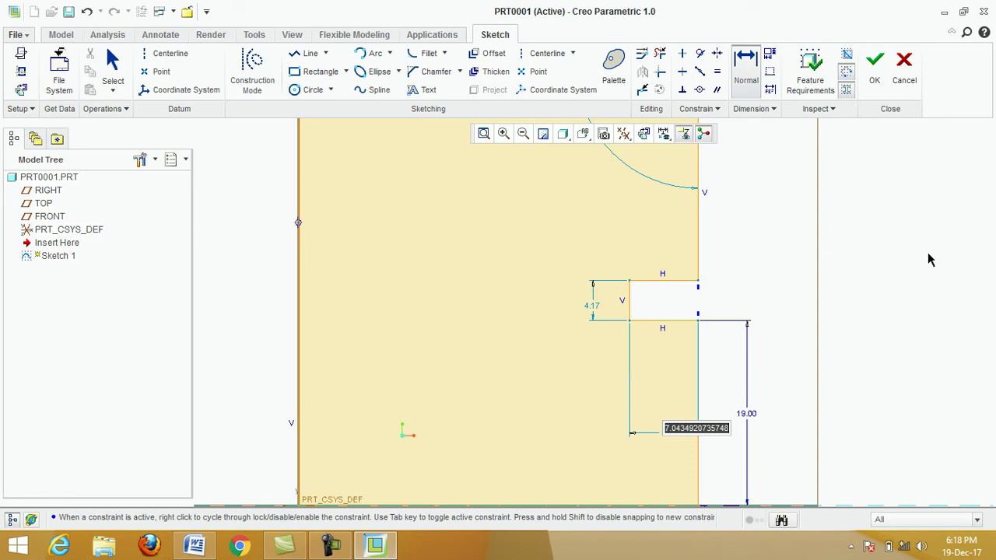
type("3")
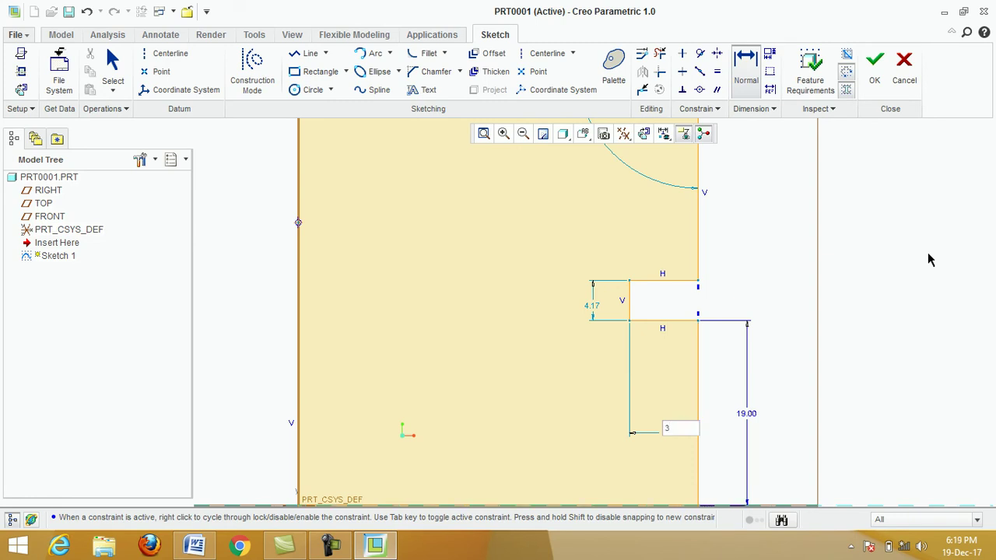
key("Return")
- Set the groove's height to 2 mm
scroll(927, 251, "up", 3)
scroll(680, 258, "down", 3)
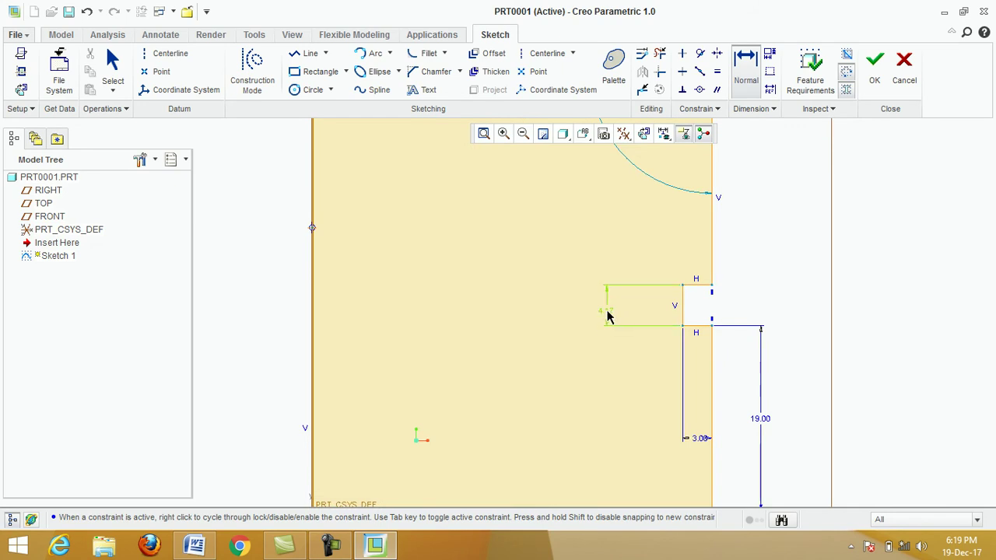
double_click(609, 316)
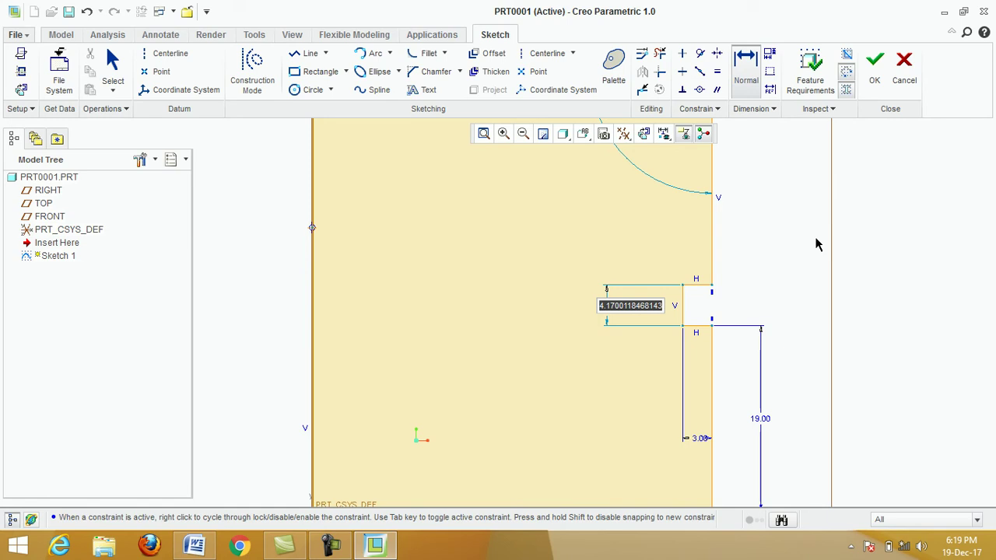
type("2")
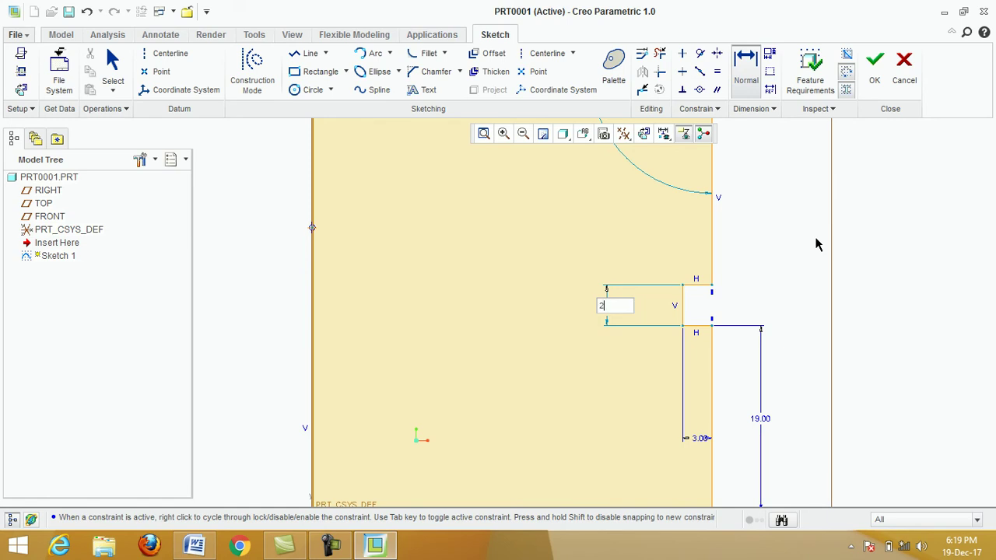
key("Return")
- Sketch a second three-sided groove with the same depth and height on the outer edge, about 2.7 mm above the first groove
scroll(817, 242, "down", 3)
scroll(676, 259, "up", 3)
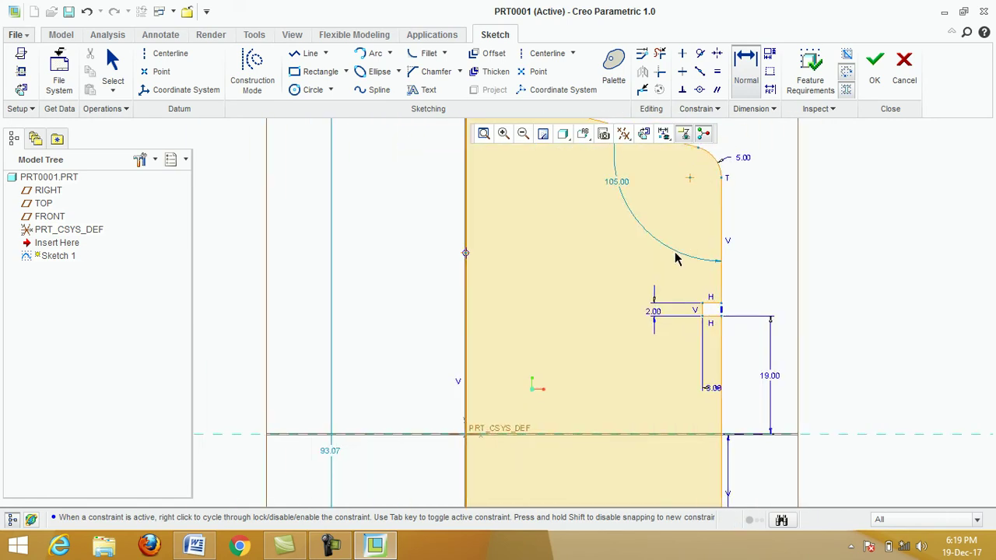
scroll(676, 259, "up", 2)
scroll(758, 338, "up", 2)
scroll(748, 338, "down", 4)
scroll(791, 308, "up", 2)
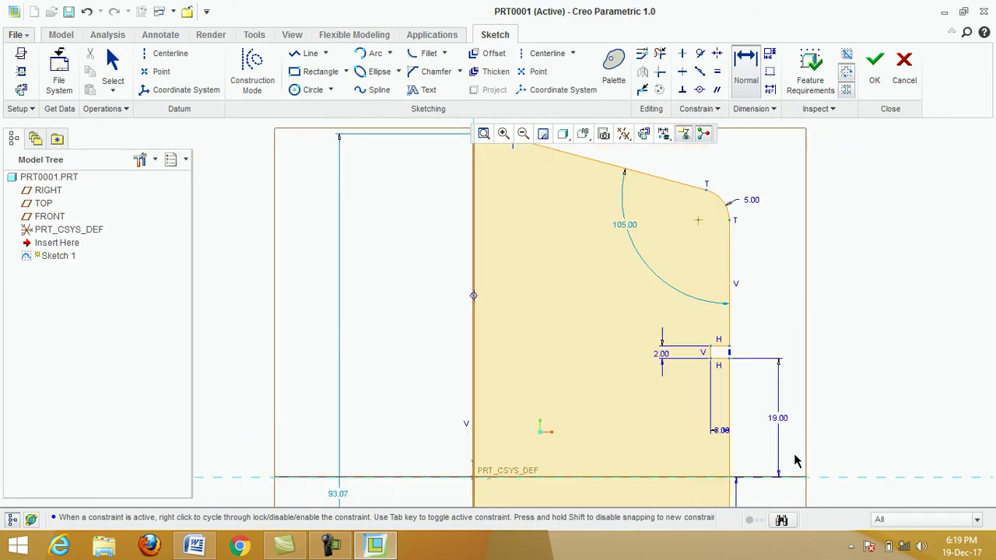
scroll(730, 263, "up", 1)
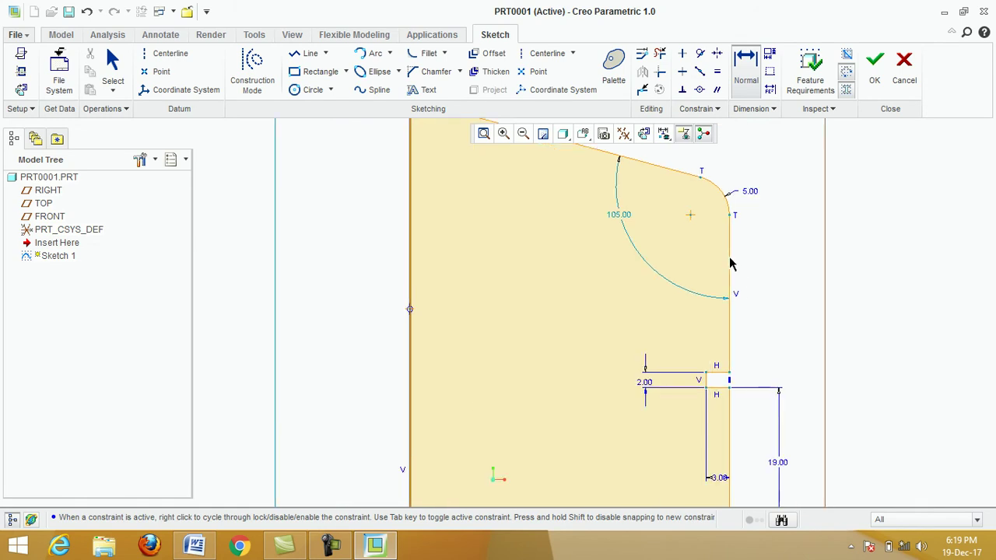
left_click(303, 53)
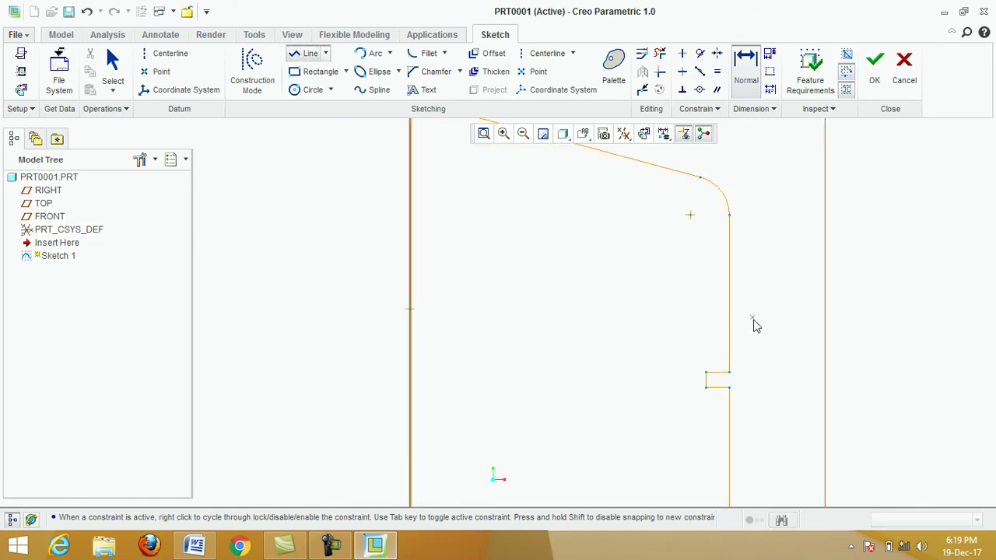
scroll(740, 360, "down", 1)
scroll(740, 360, "up", 2)
scroll(751, 366, "up", 1)
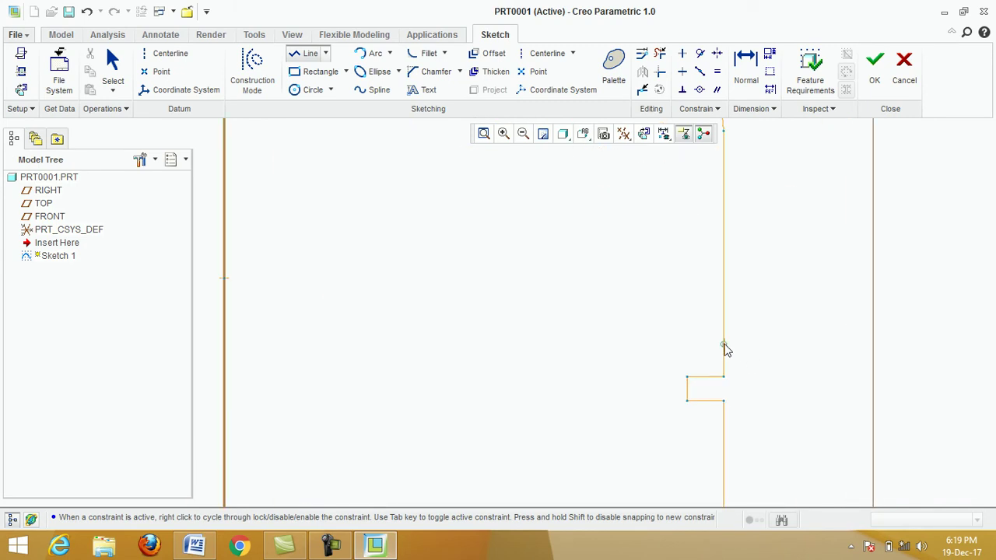
left_click(723, 344)
left_click(687, 345)
left_click(686, 320)
left_click(724, 319)
middle_click(755, 315)
- Sketch a third three-sided groove of equal size on the outer edge, about 2.2 mm above the second groove
left_click(724, 295)
left_click(687, 294)
left_click(687, 269)
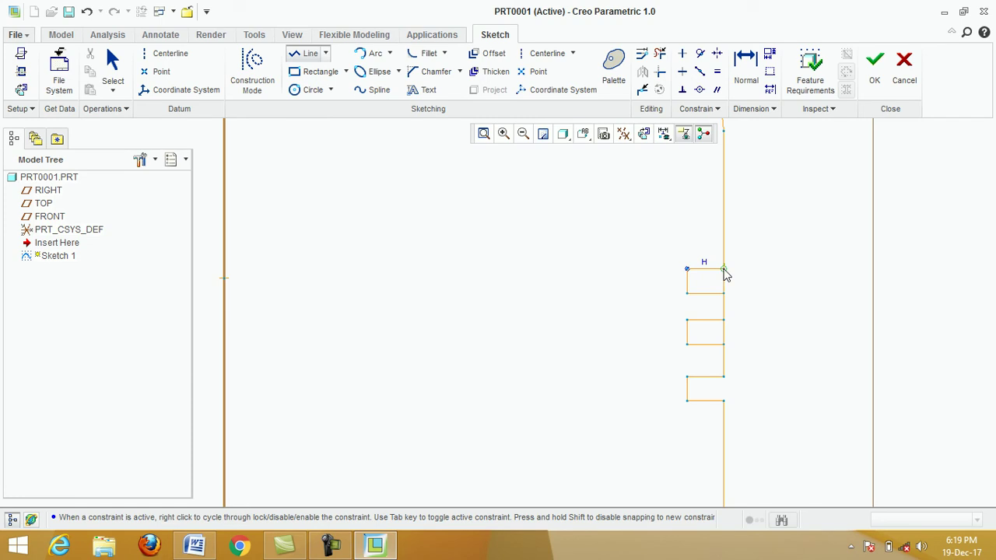
left_click(724, 270)
middle_click(745, 284)
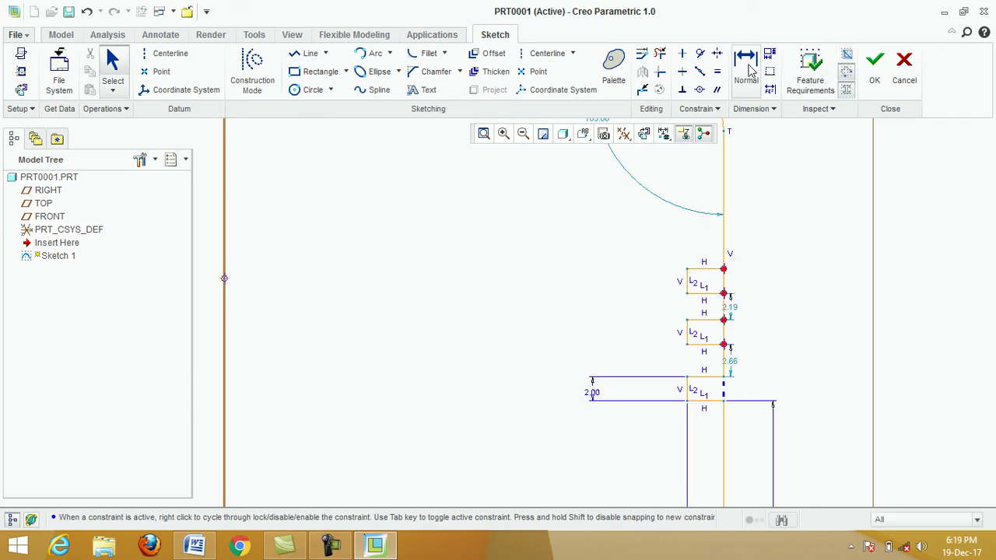
- Trim the outer edge segments across the mouths of the two upper grooves so both are open to the outside
left_click(660, 56)
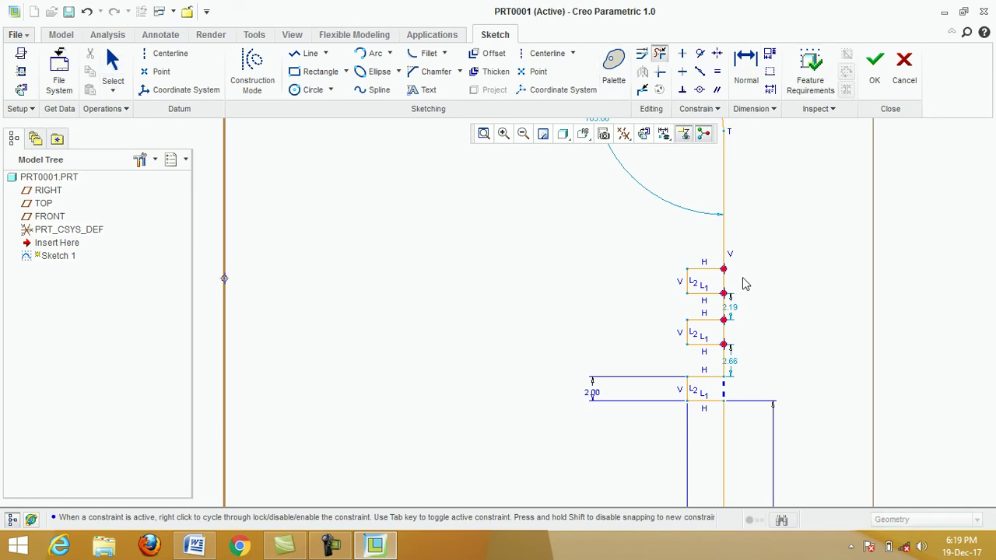
left_click(724, 282)
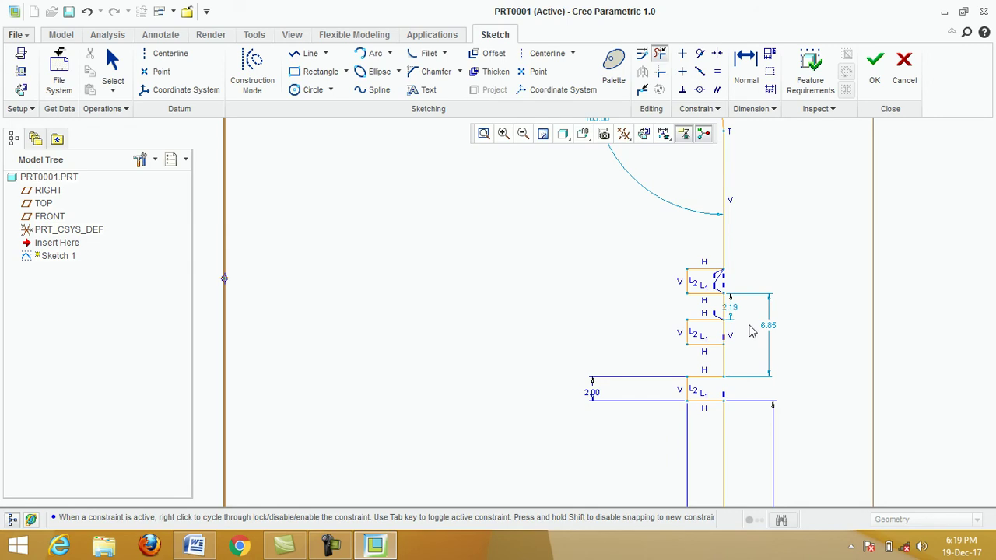
left_click_drag(734, 333, 714, 336)
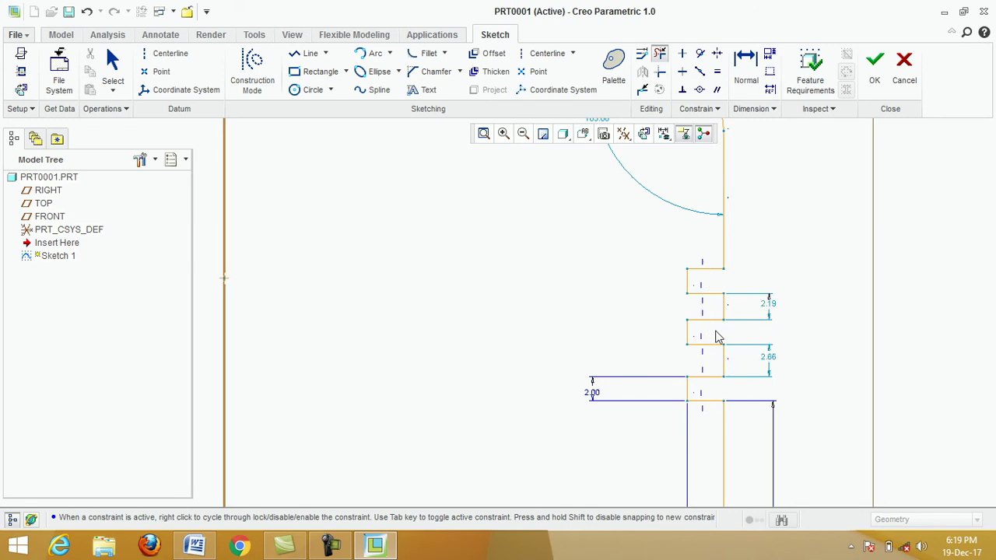
middle_click(831, 294)
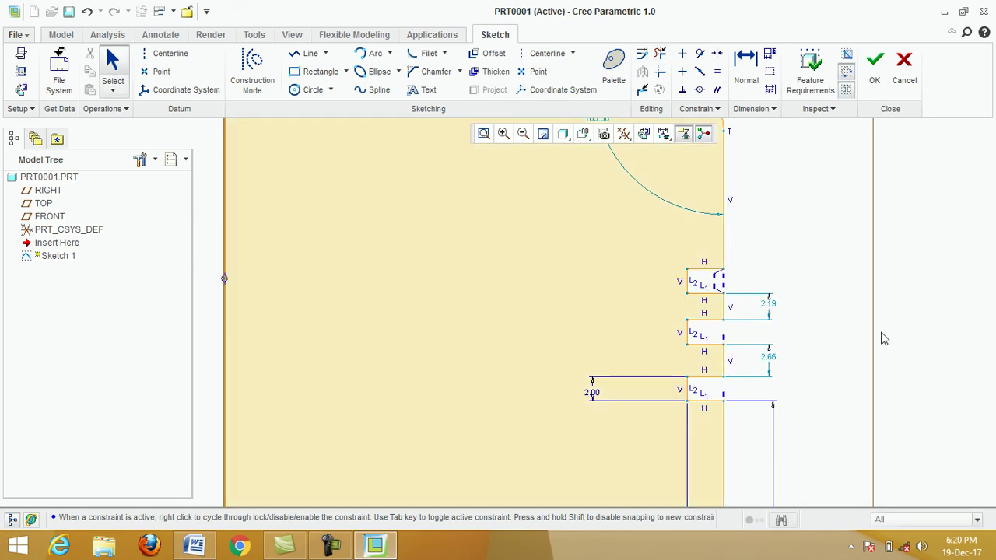
- Set the gaps between the lower and middle grooves and between the middle and upper grooves to 3 mm each
double_click(771, 363)
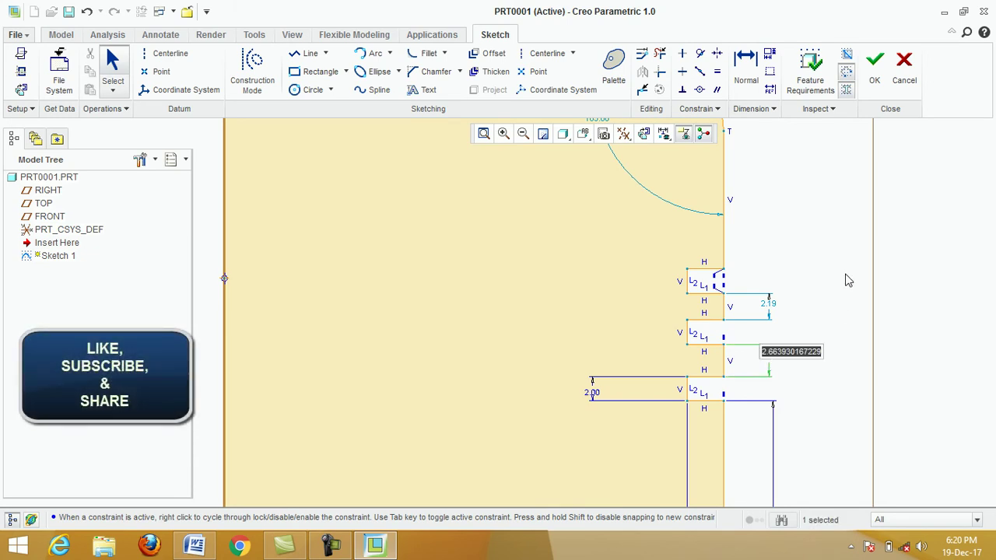
type("3")
key("Return")
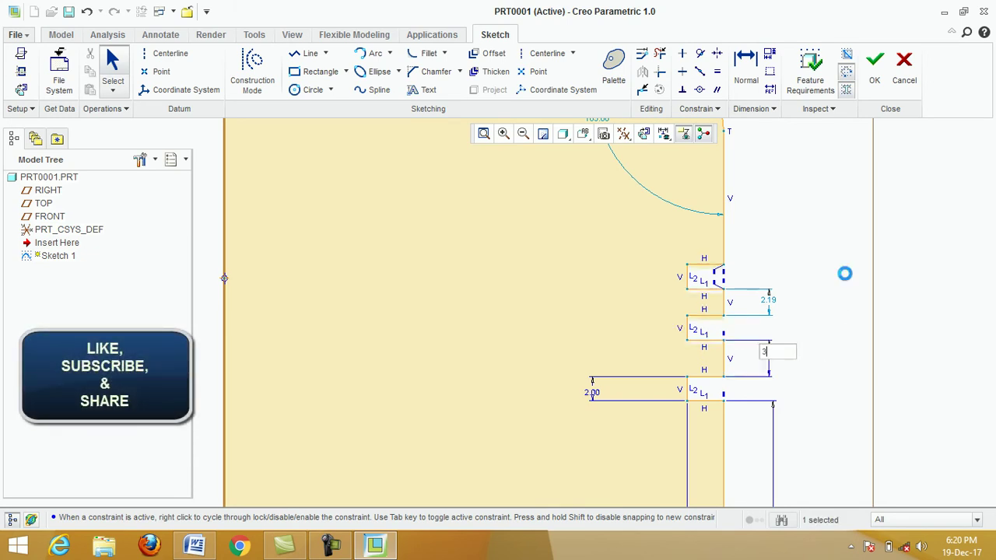
scroll(699, 221, "down", 5)
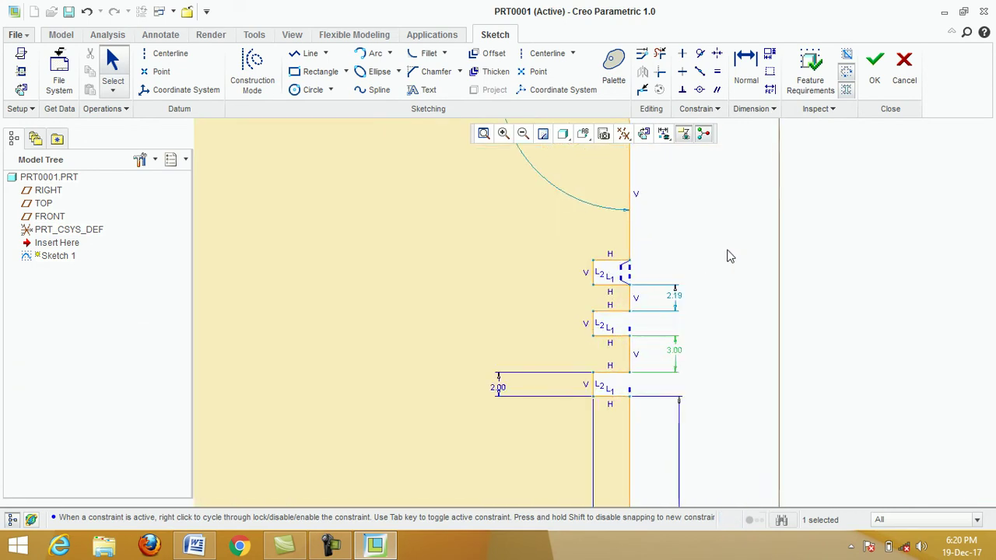
double_click(670, 305)
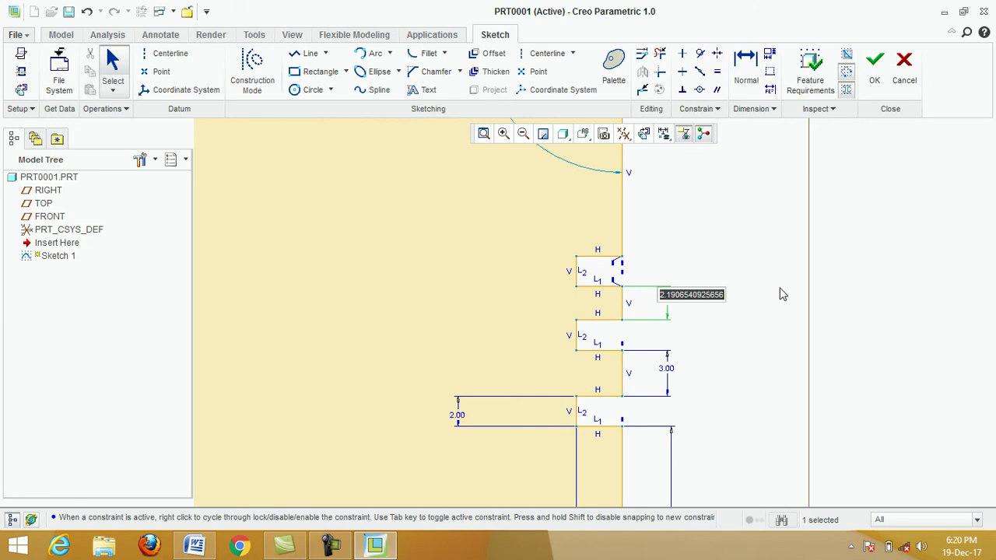
type("3")
key("Return")
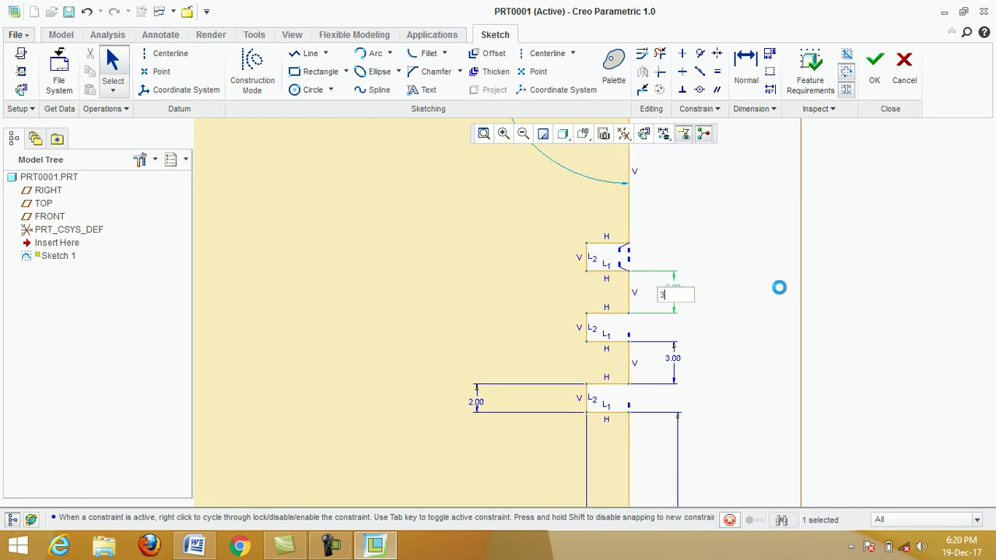
- Turn off the display of all datum axes, points, coordinate systems and planes
scroll(708, 236, "up", 3)
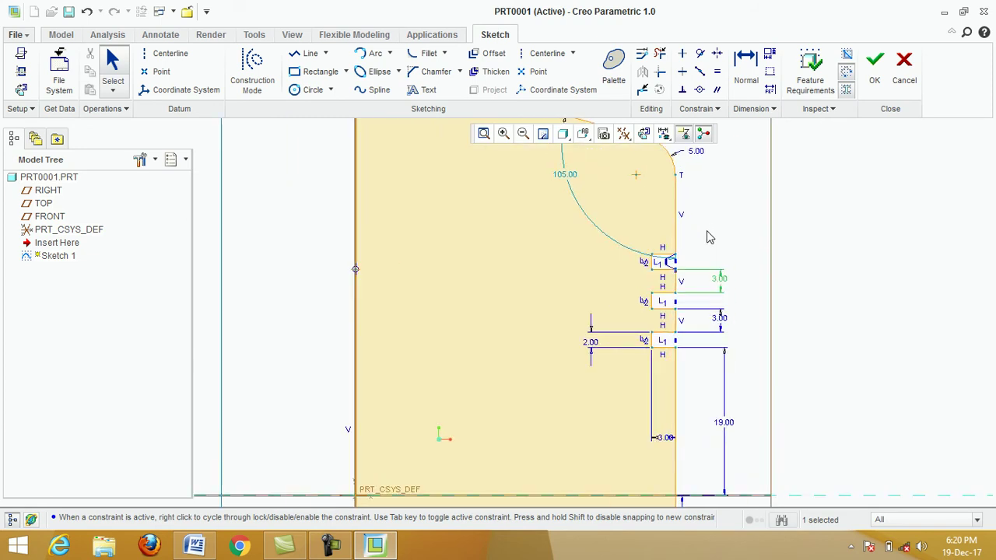
scroll(711, 249, "down", 3)
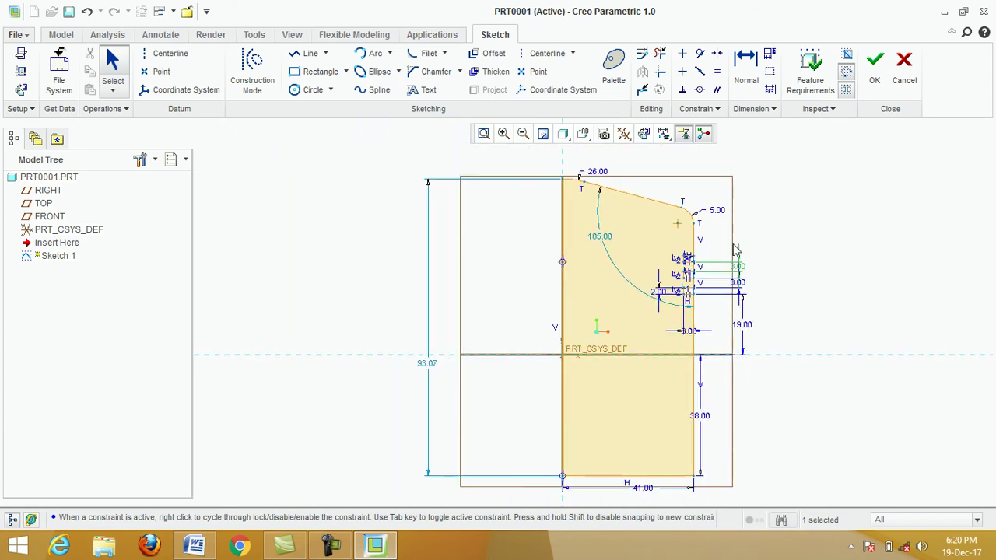
left_click(625, 136)
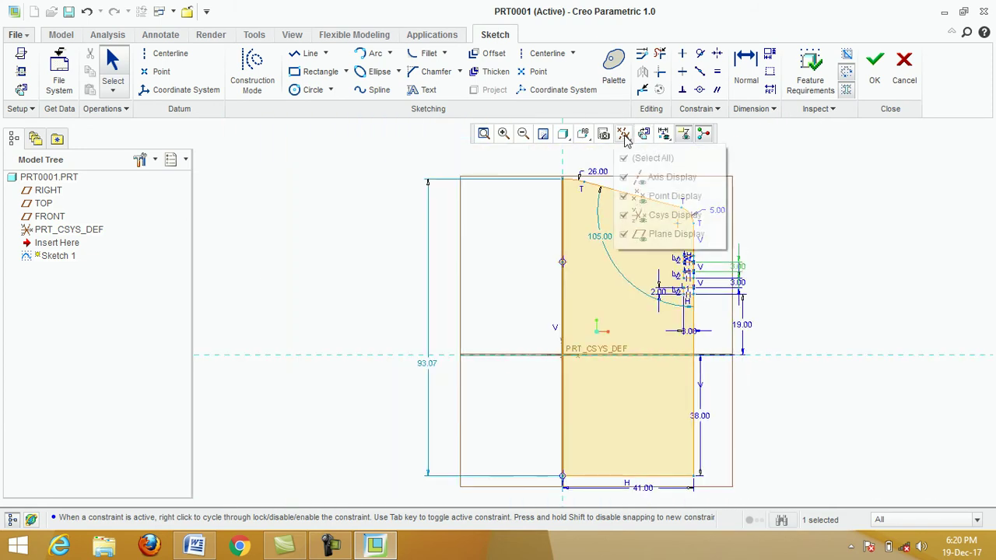
left_click(627, 159)
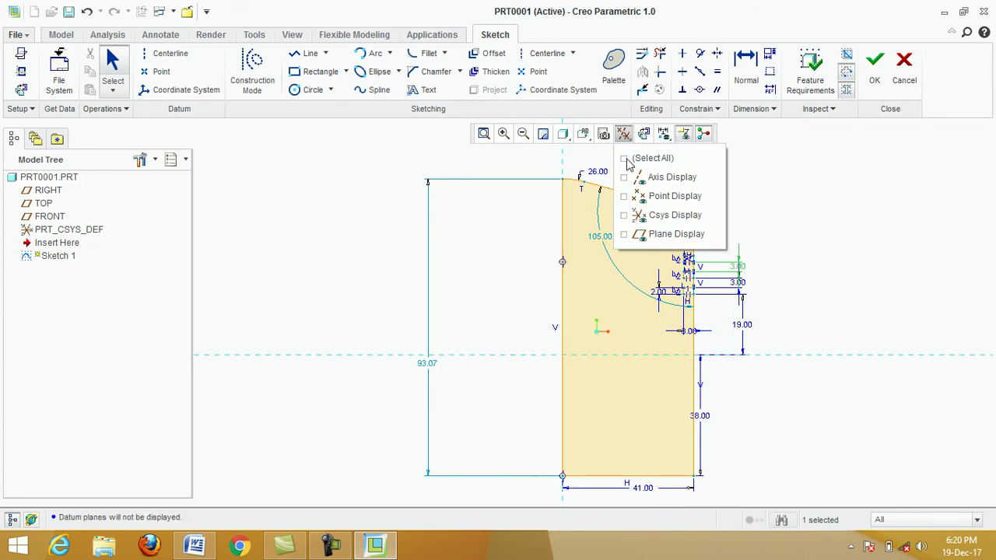
- Hide the sketch dimensions, constraints, grid and vertices, and display all datum axes, points, coordinate systems and planes
left_click(663, 134)
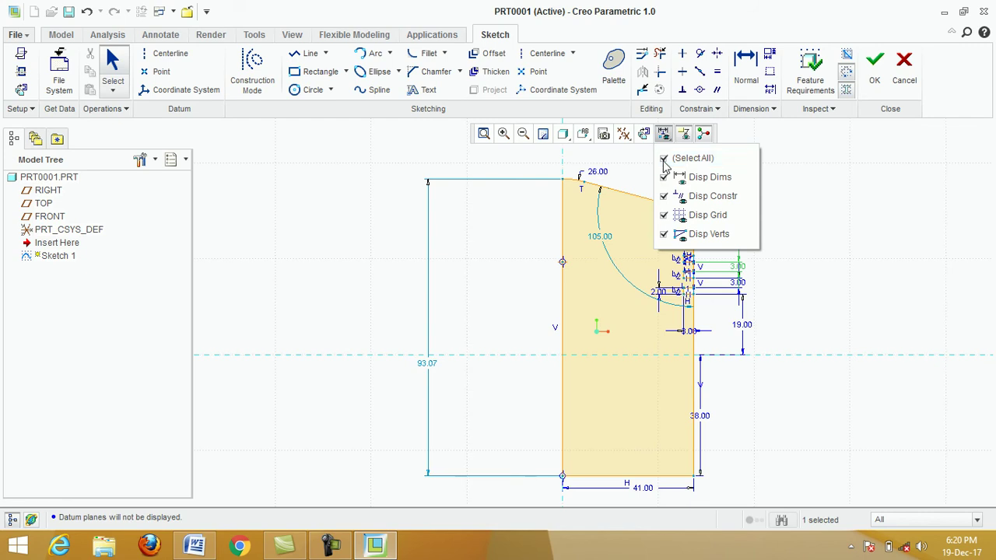
left_click(664, 160)
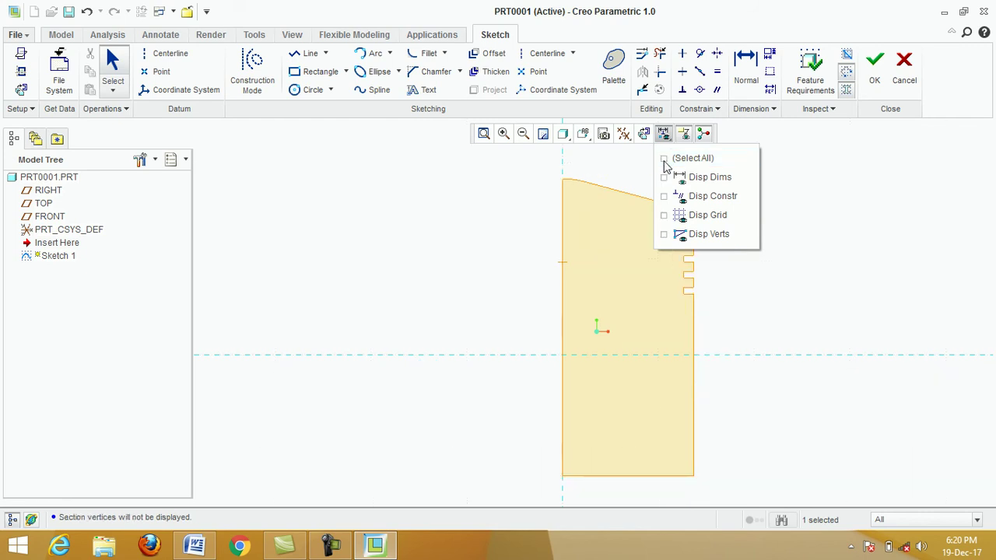
left_click(624, 135)
left_click(625, 161)
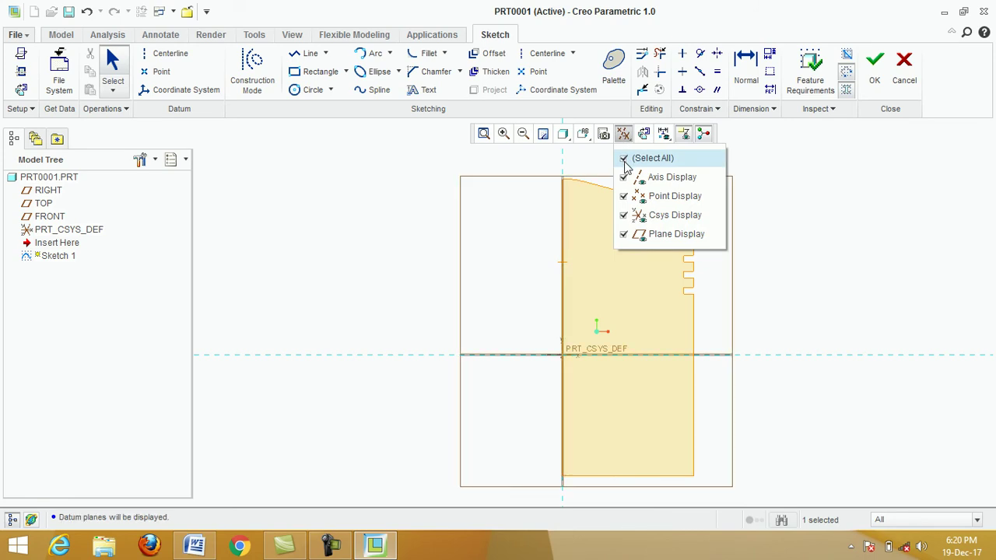
scroll(790, 280, "up", 1)
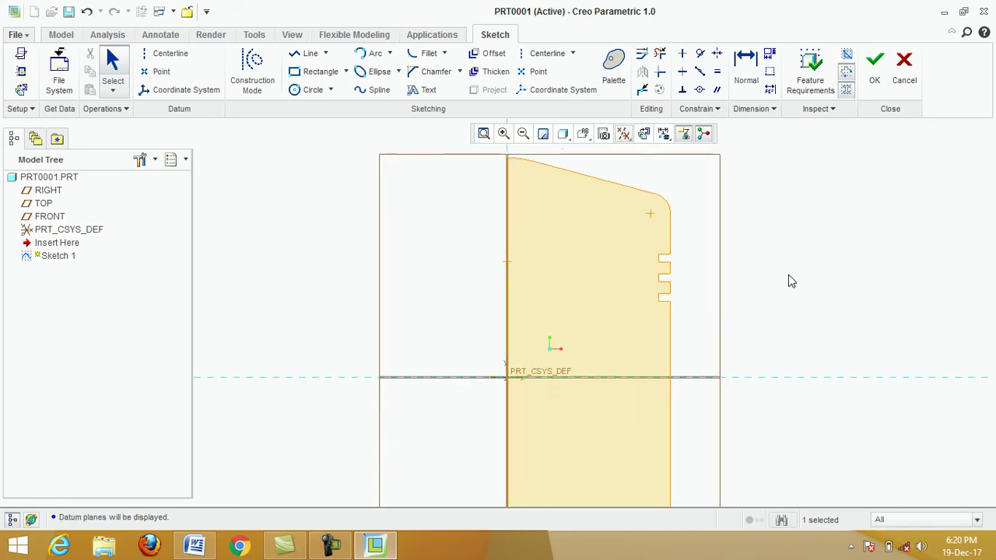
- Check the revolve view in the Word drawing, add a vertical centerline along the half-profile's straight inner edge, and finish the sketch
left_click(203, 546)
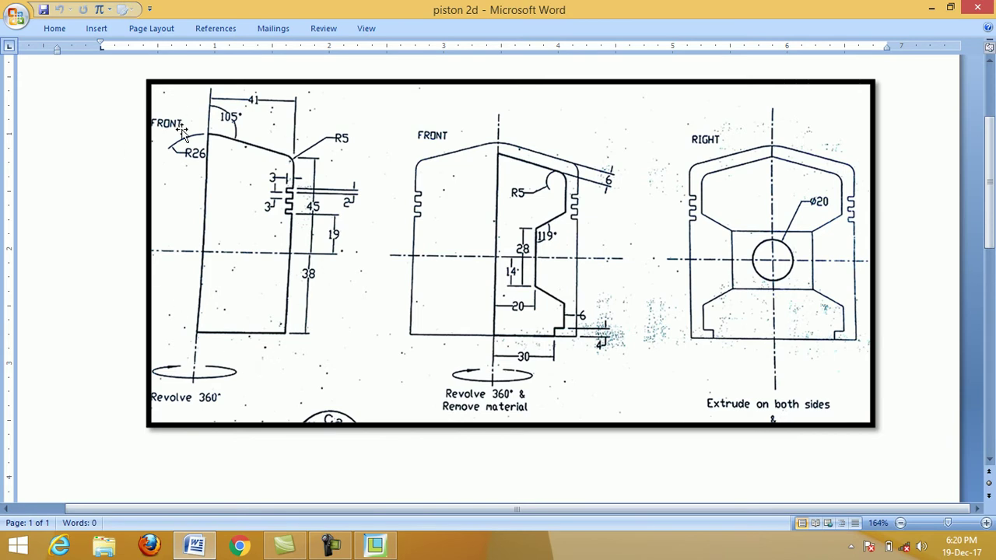
left_click(206, 549)
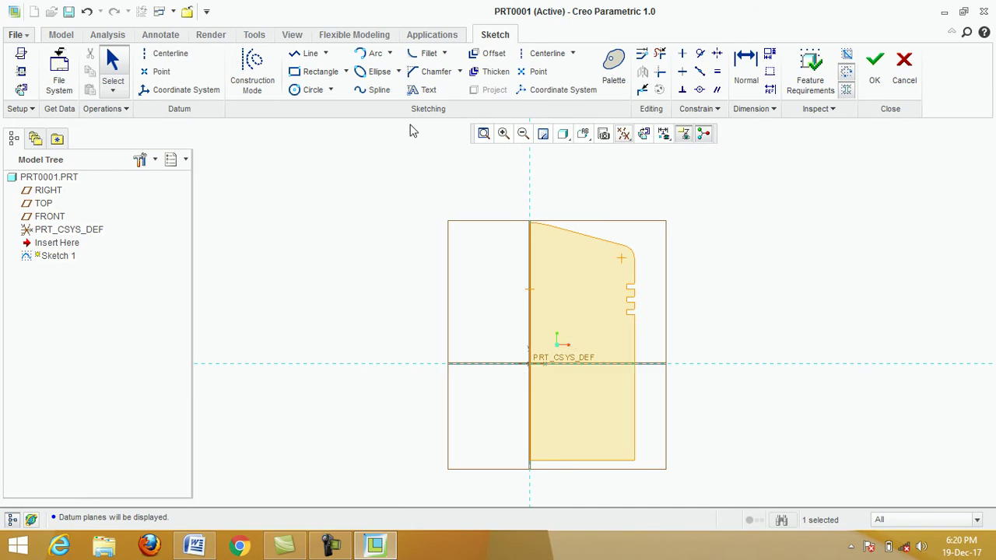
left_click(539, 60)
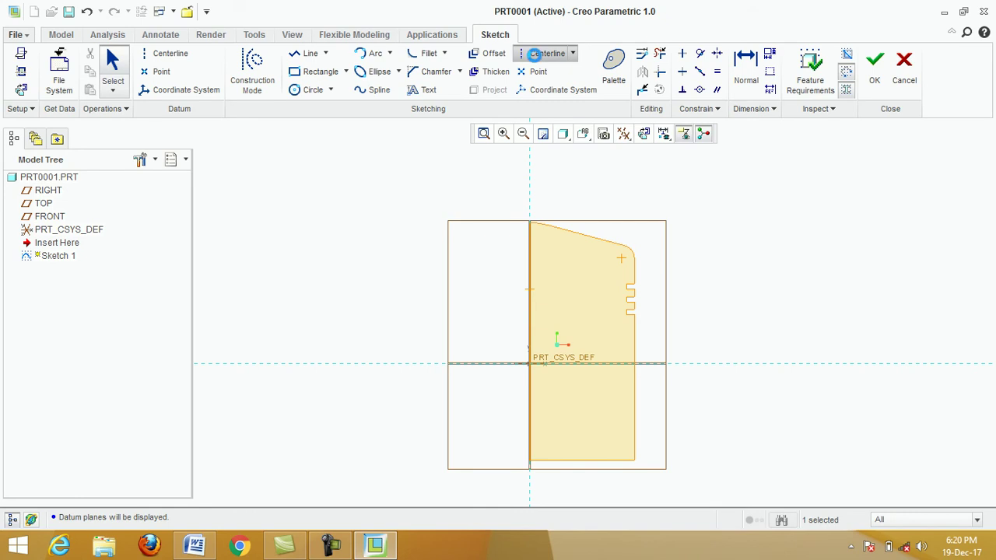
left_click(530, 190)
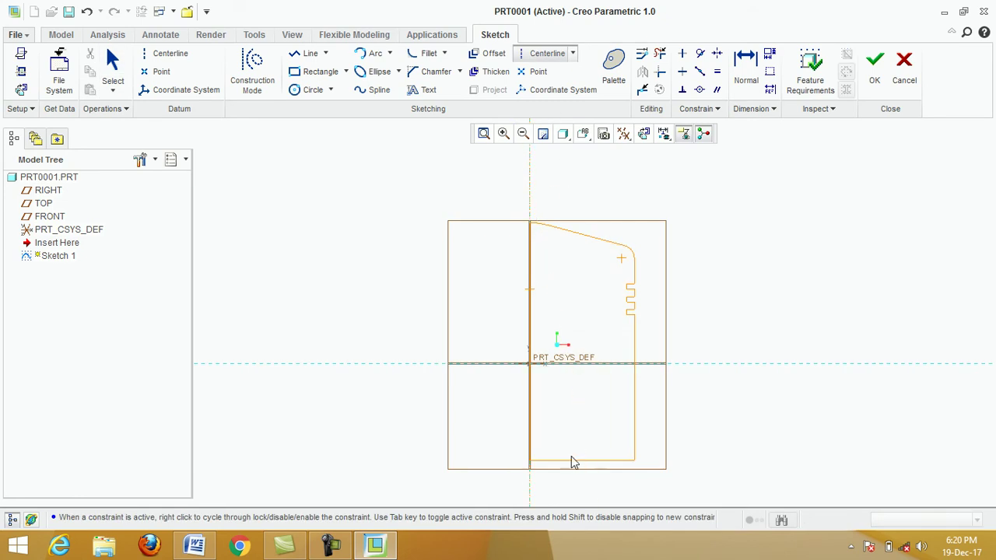
left_click(531, 495)
middle_click(756, 384)
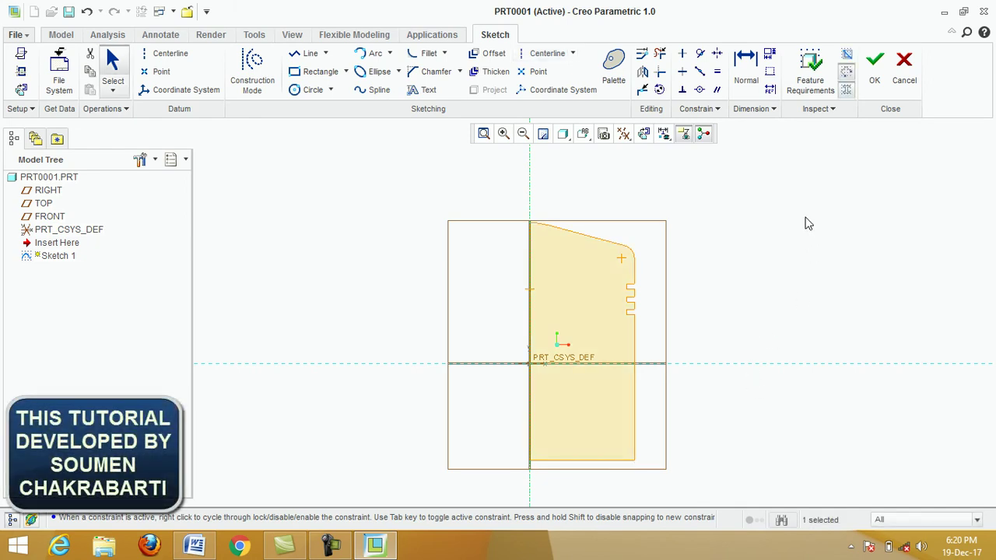
left_click(875, 66)
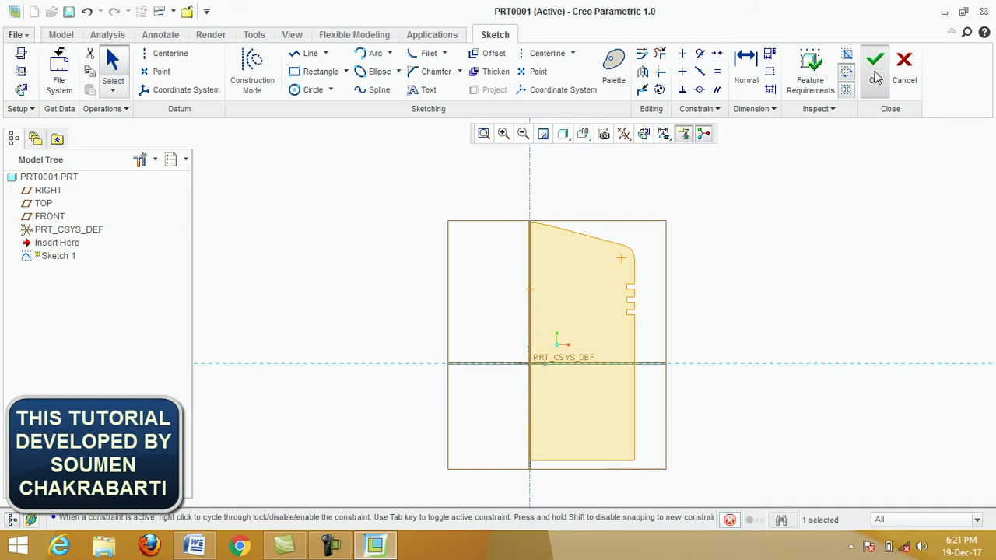
scroll(510, 315, "down", 3)
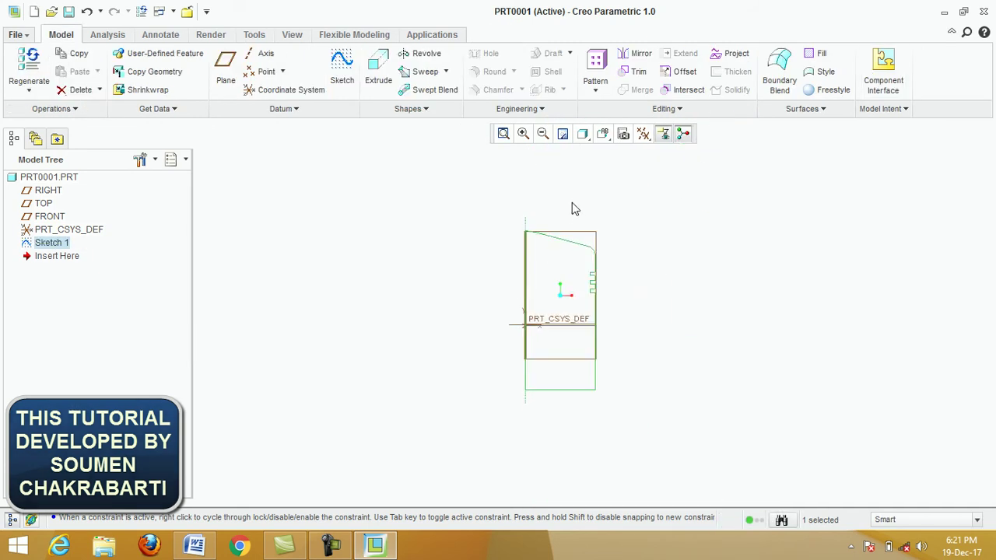
scroll(549, 210, "up", 1)
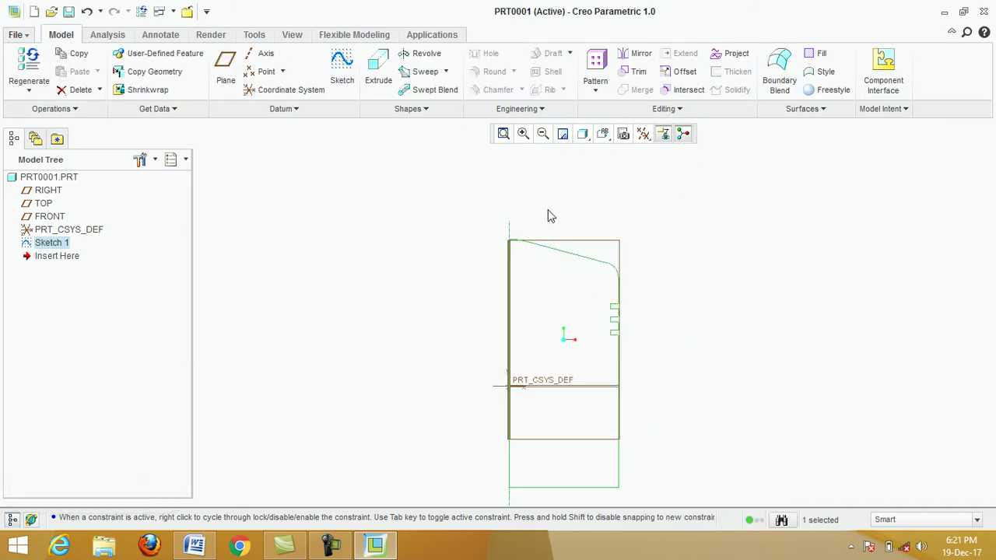
- Revolve the half-profile sketch 360° about its vertical centerline as a solid piston body
left_click(413, 59)
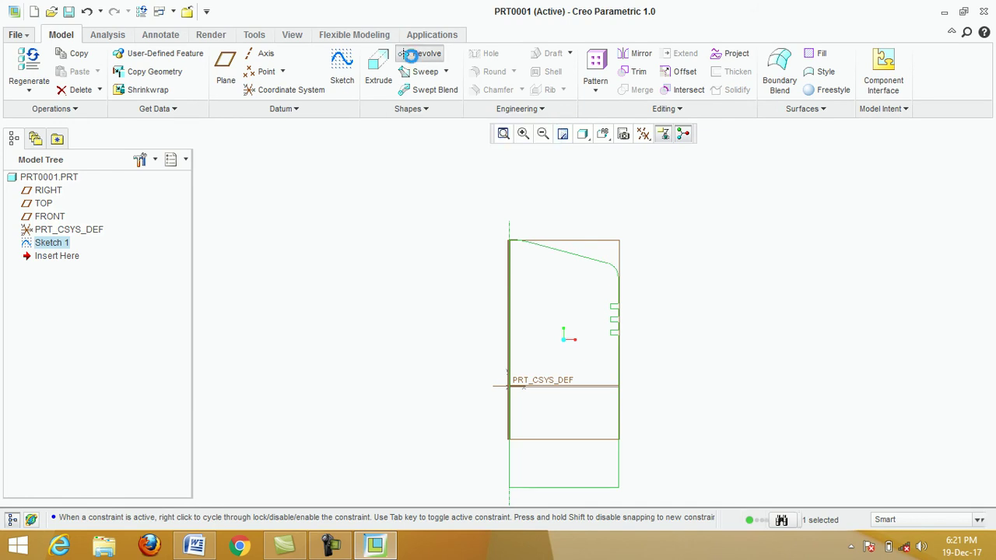
left_click(510, 294)
scroll(475, 233, "down", 4)
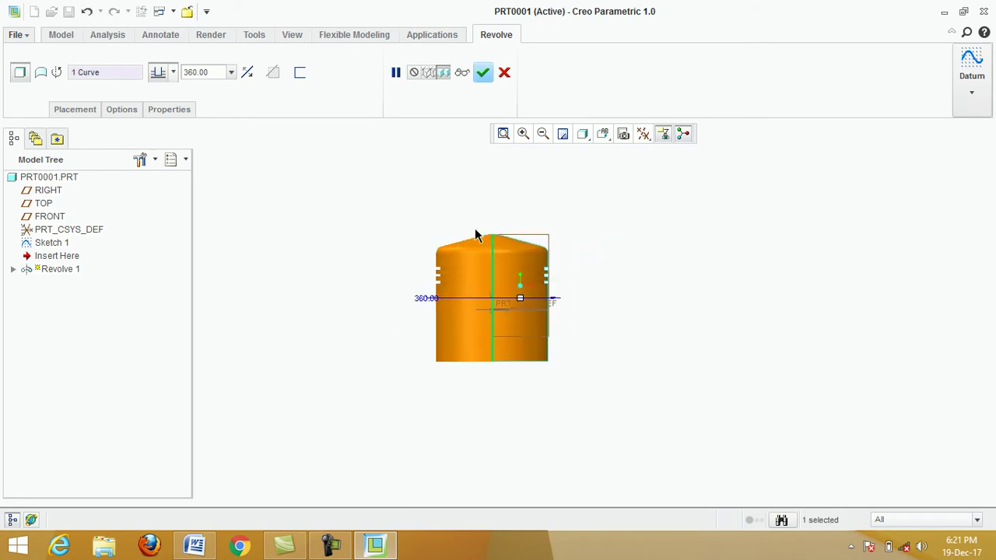
scroll(521, 322, "up", 1)
scroll(520, 324, "up", 1)
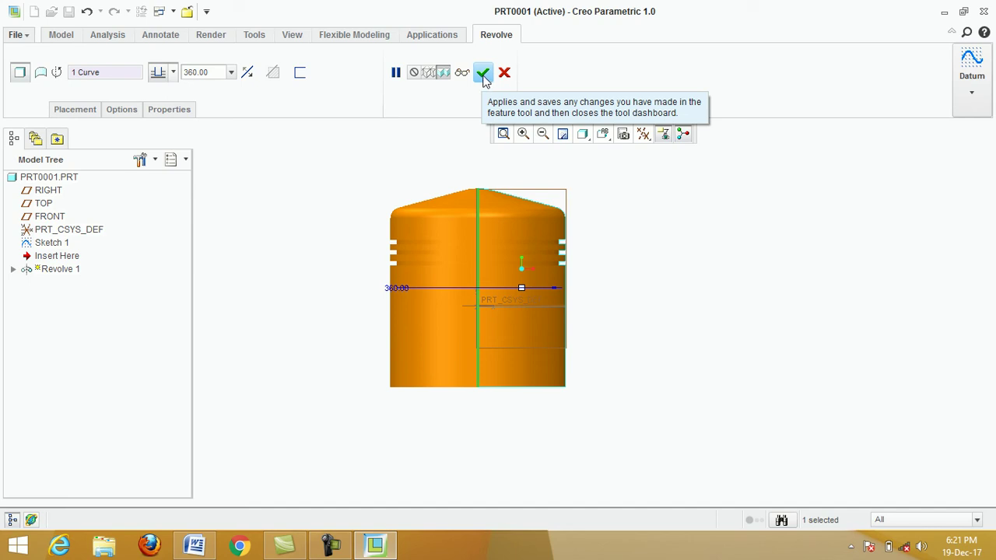
left_click(483, 72)
- Examine the revolved piston body from an oblique angle and the remove-material front view in the piston 2d Word drawing
scroll(591, 319, "up", 2)
scroll(480, 340, "down", 1)
scroll(480, 340, "down", 2)
middle_click_drag(436, 340, 404, 380)
scroll(255, 245, "down", 1)
scroll(261, 253, "up", 3)
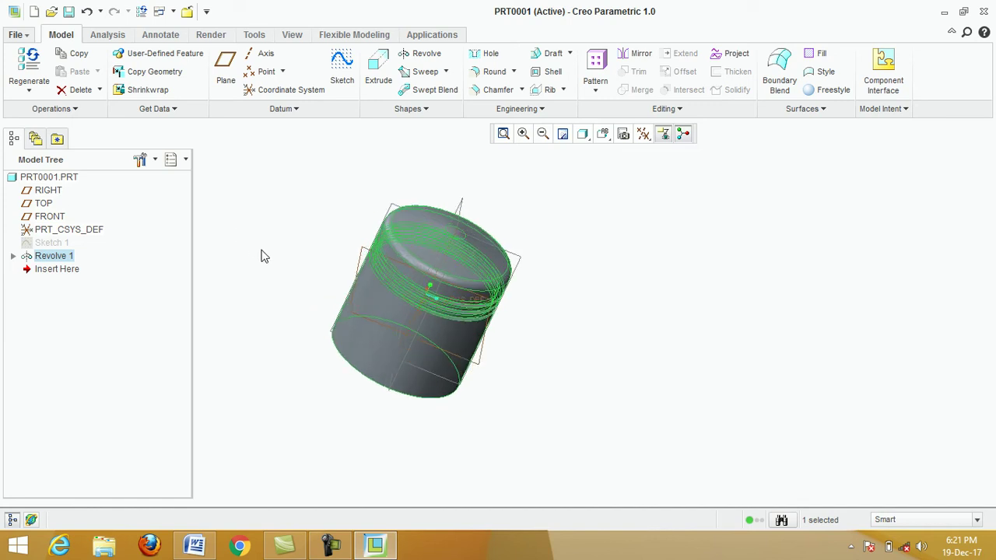
left_click(194, 545)
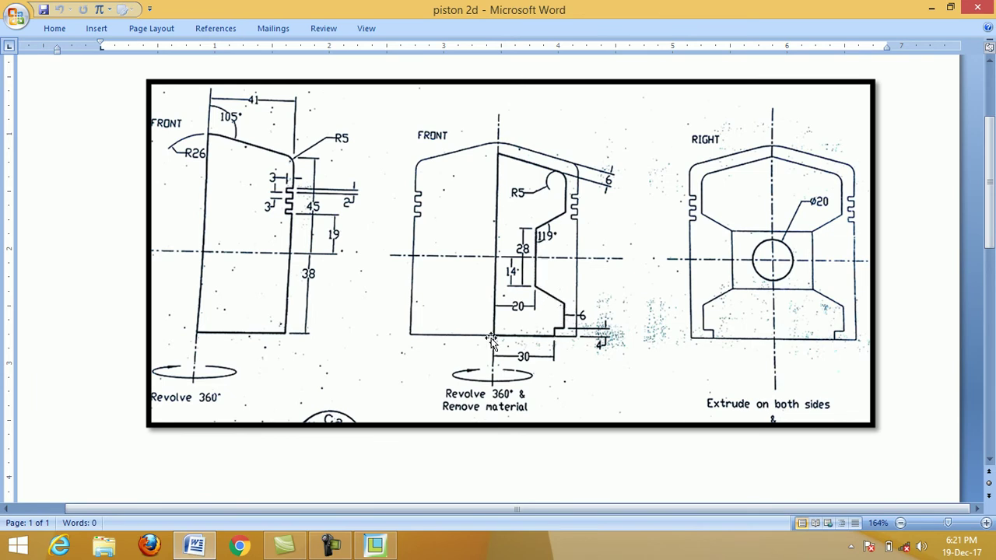
left_click(195, 545)
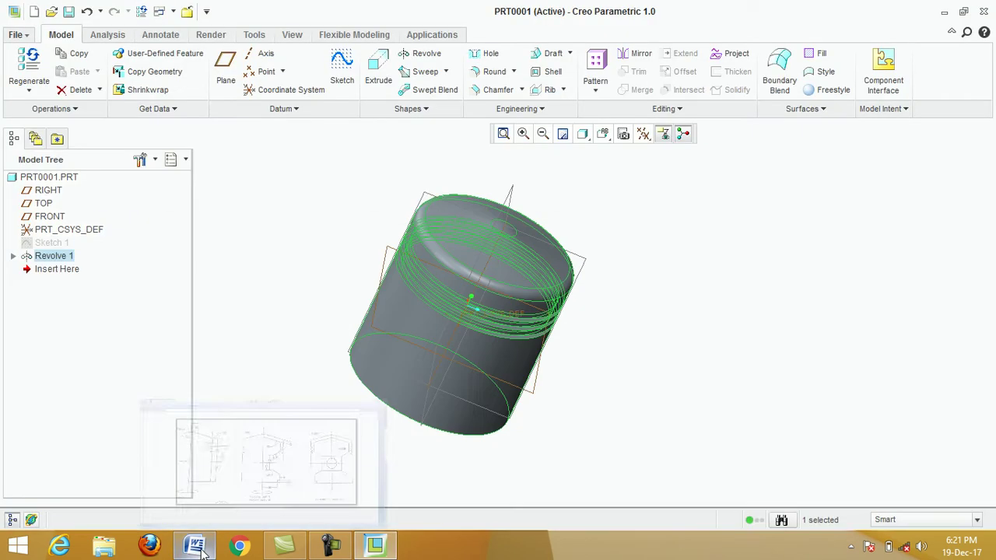
- Start a new sketch on the FRONT plane and orient the view parallel to the screen
left_click(278, 272)
left_click(47, 218)
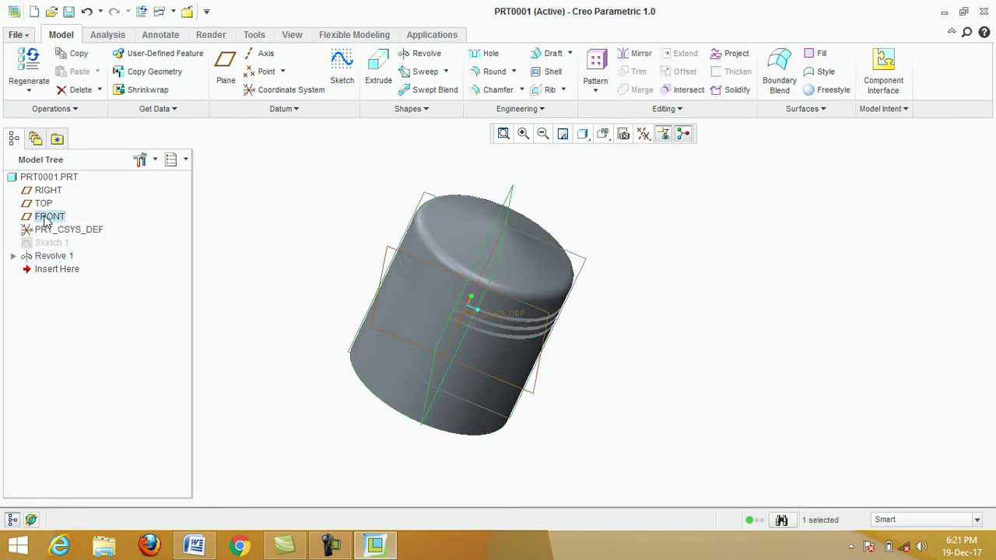
left_click(347, 69)
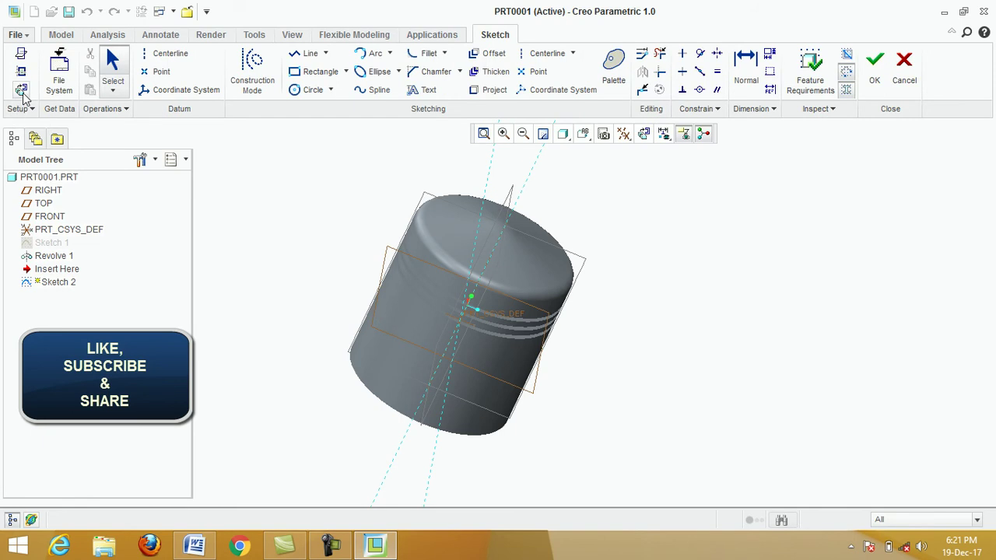
left_click(22, 89)
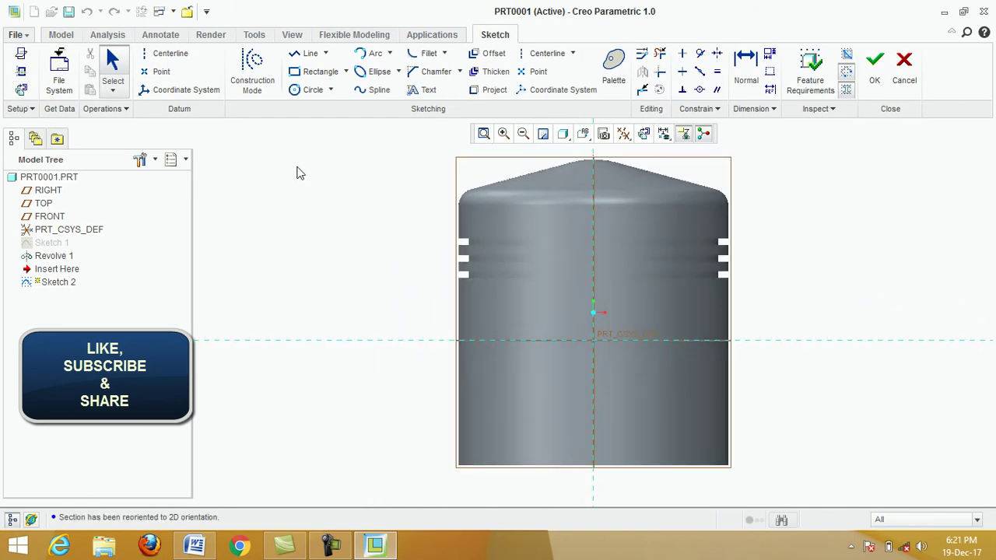
- Add the sloped crown edge, the outer wall above and below the grooves, and the base edge as sketch references
left_click(21, 77)
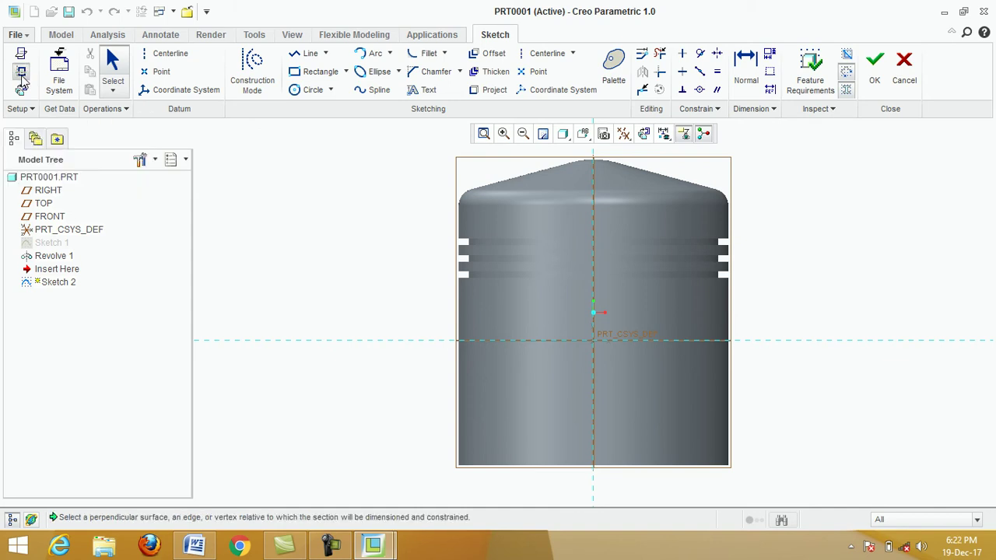
left_click(668, 176)
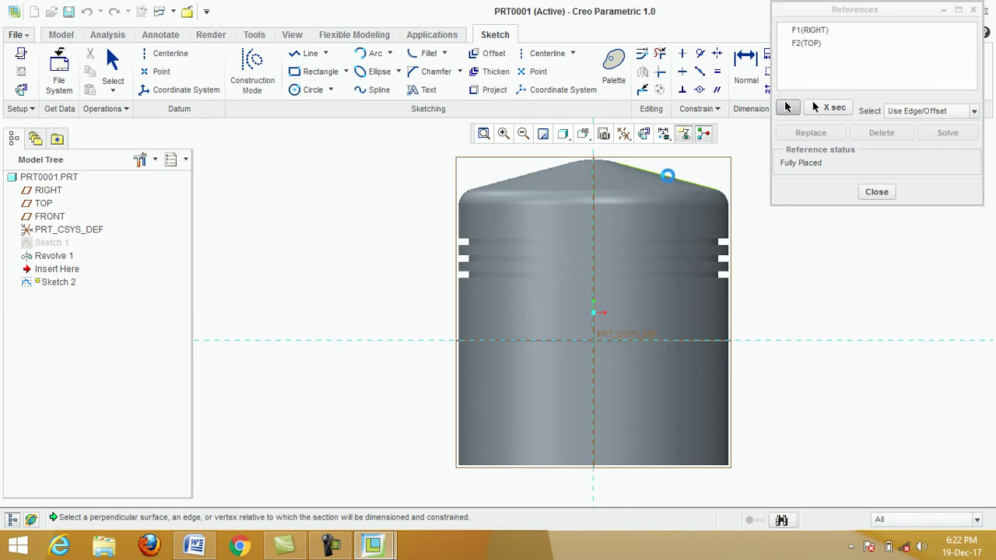
left_click(727, 225)
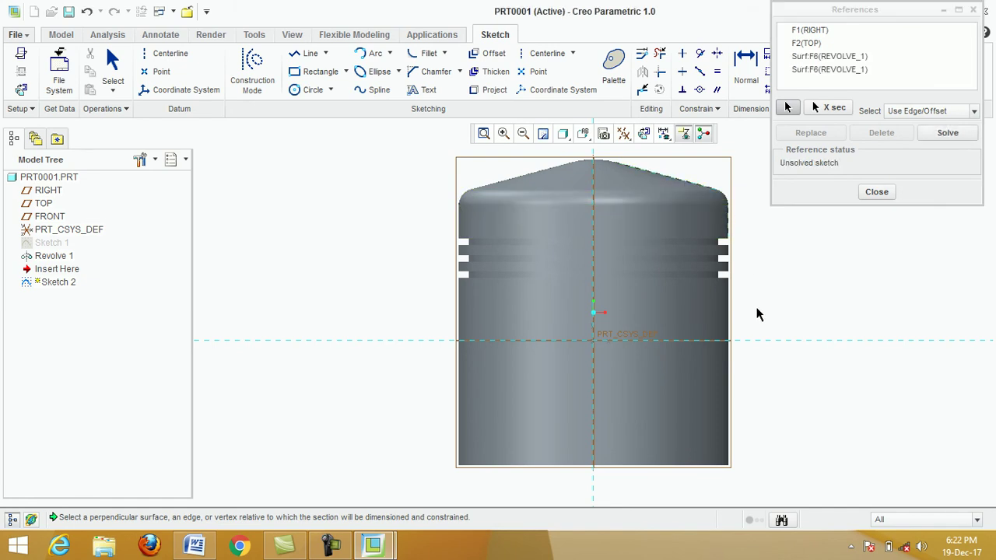
left_click(728, 326)
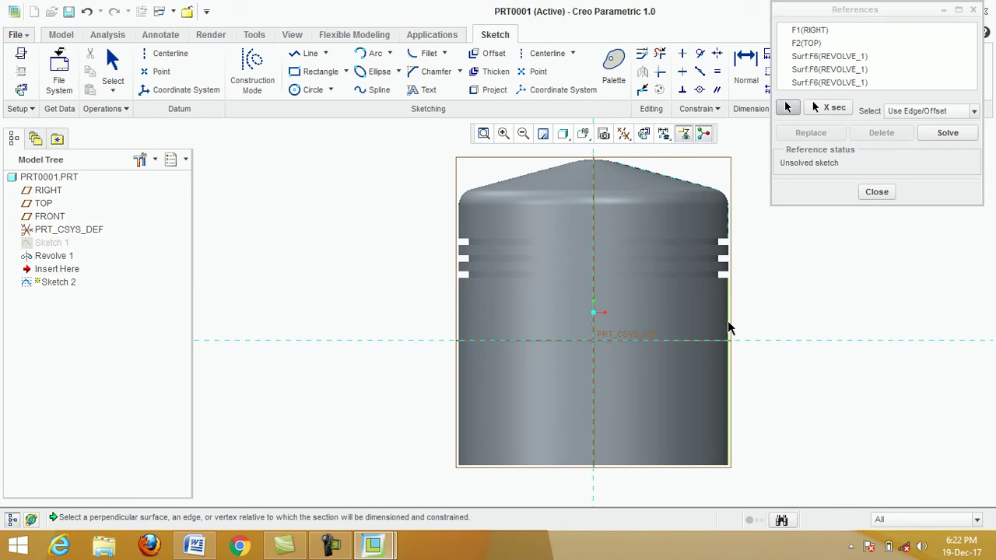
left_click(695, 466)
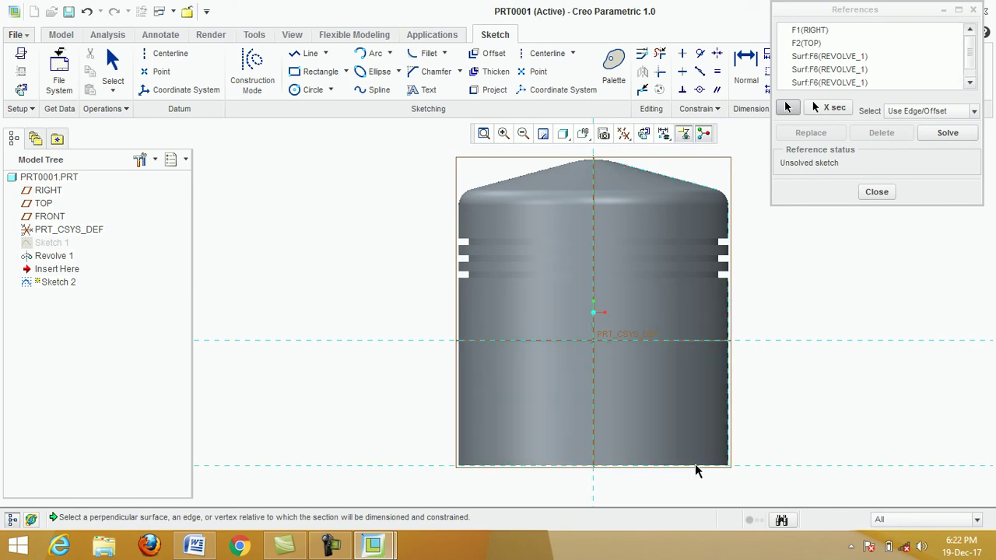
left_click(877, 193)
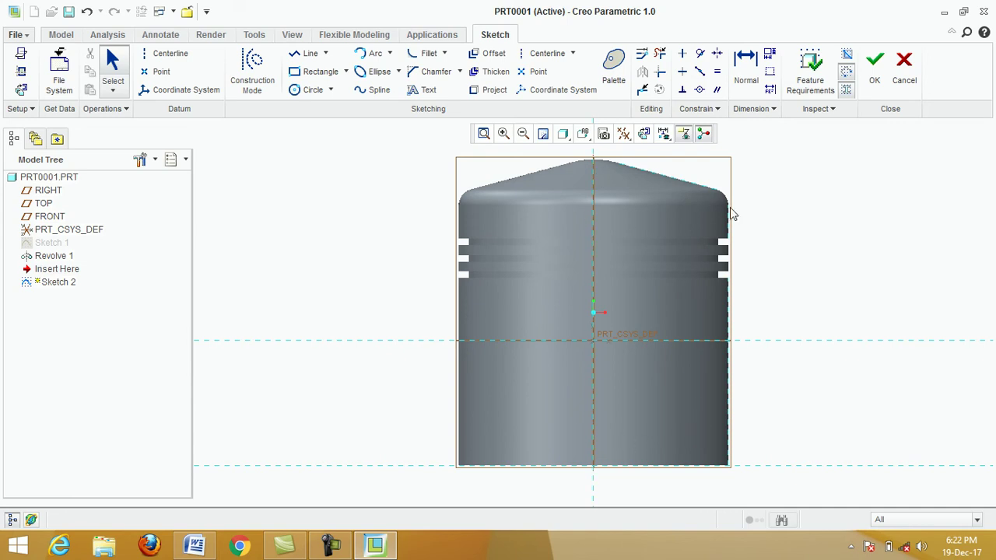
- Sketch a closed line profile of the cavity on the axis, with a sloped top, a narrower waist, and a stepped opening at the base
left_click(305, 53)
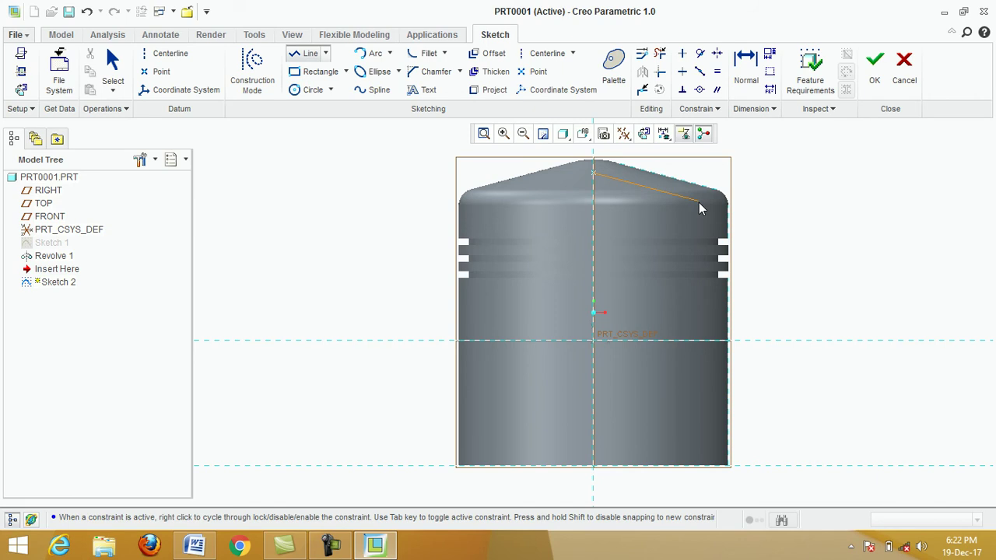
left_click(699, 202)
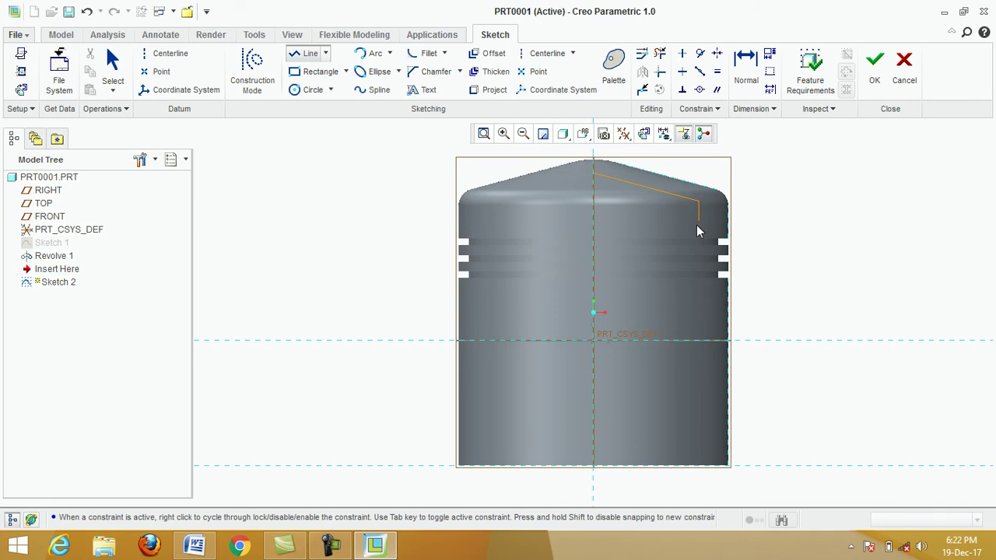
left_click(699, 265)
left_click(711, 427)
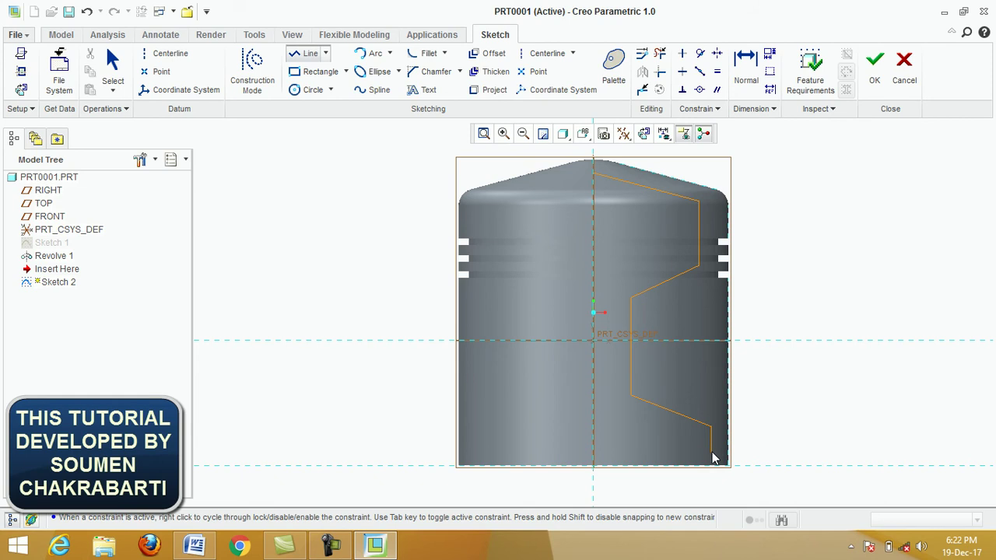
left_click(711, 453)
left_click(661, 456)
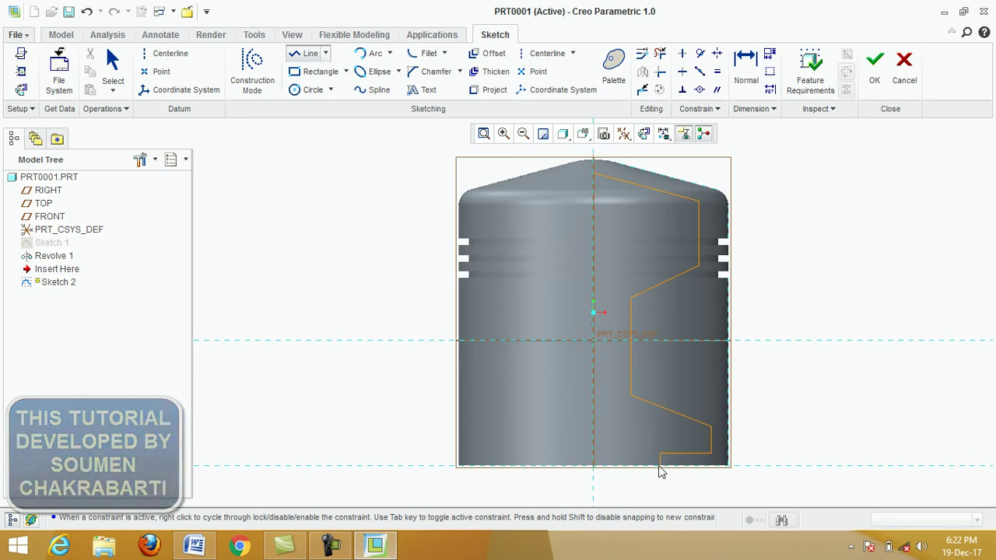
left_click(660, 468)
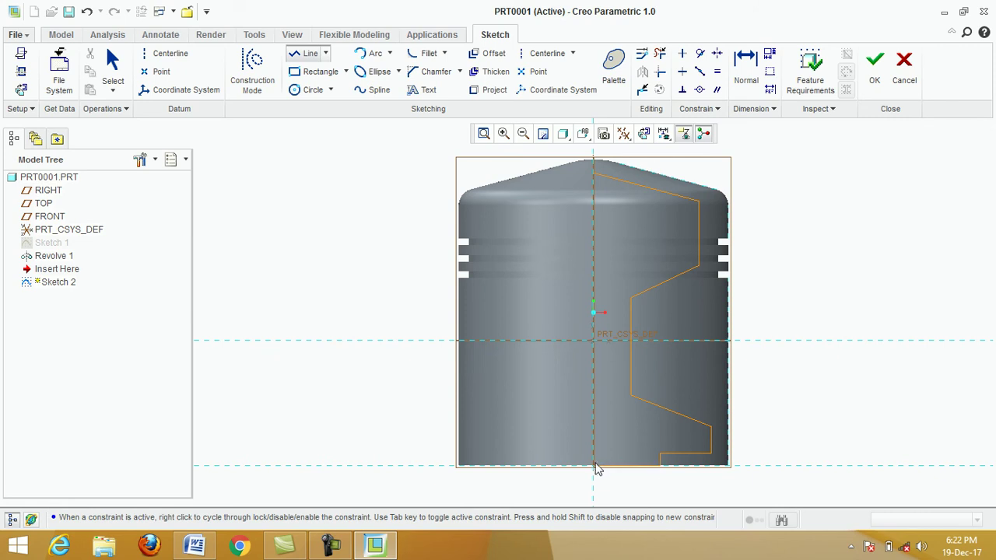
left_click(595, 468)
left_click(594, 174)
middle_click(535, 195)
scroll(652, 253, "up", 2)
scroll(672, 276, "down", 3)
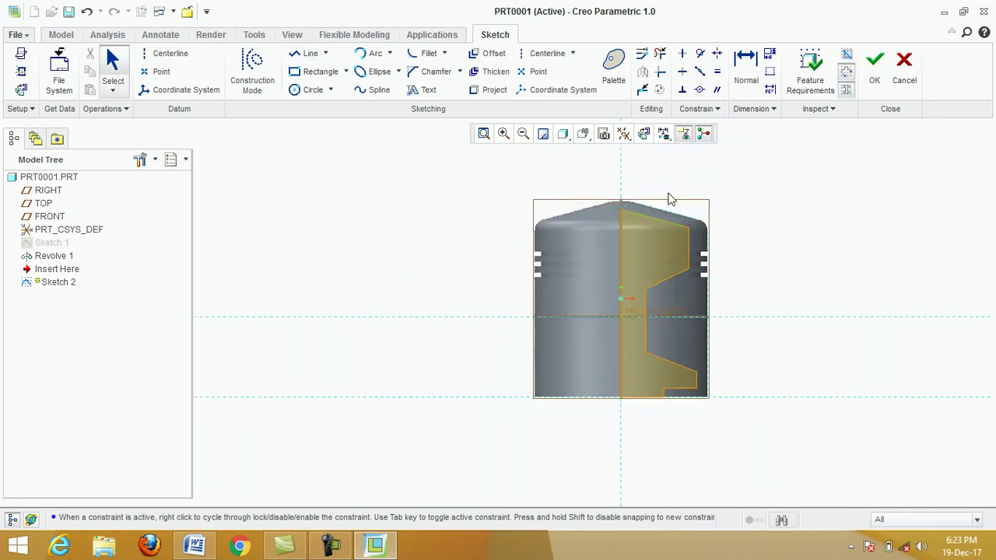
scroll(667, 199, "up", 3)
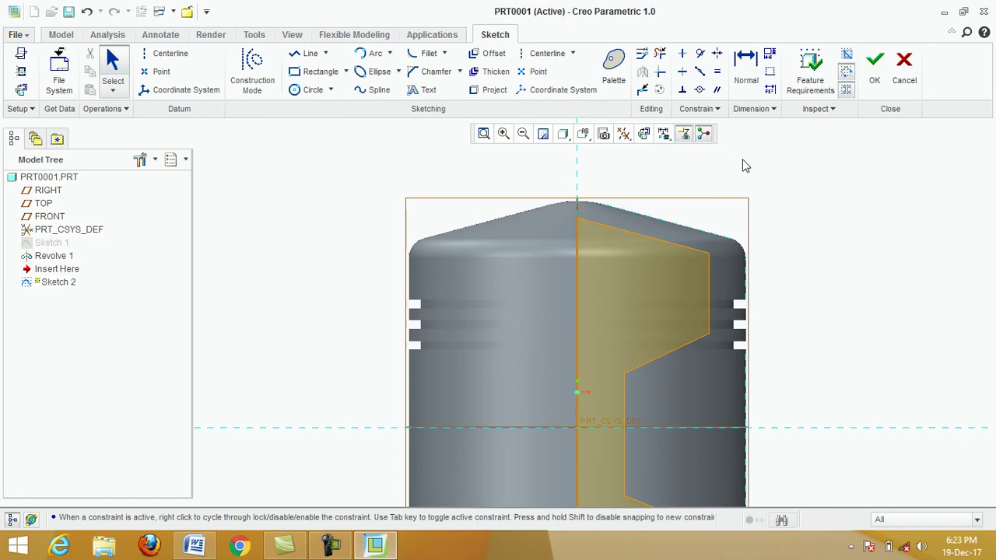
scroll(644, 175, "down", 2)
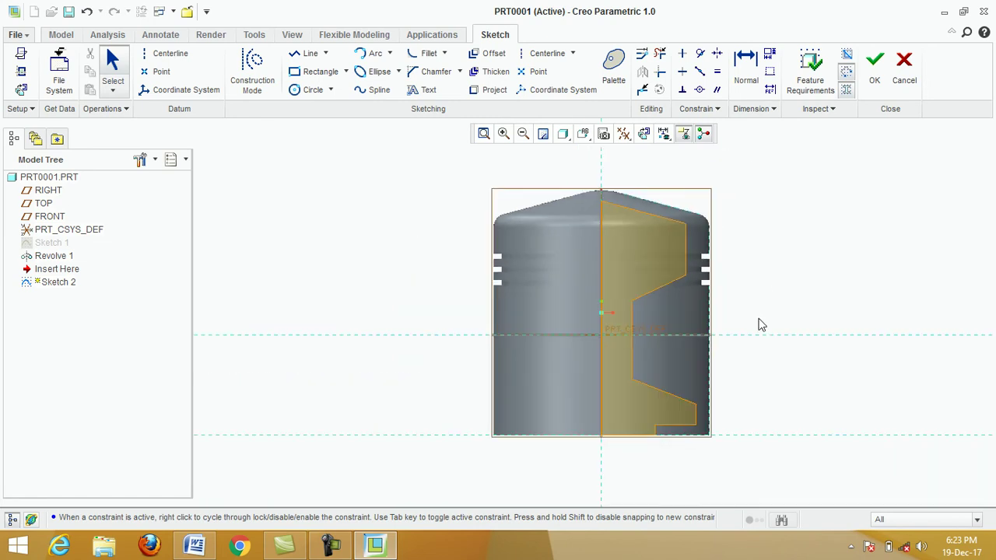
- Show dimensions, constraints, grid and vertices in the cavity sketch
scroll(753, 318, "up", 1)
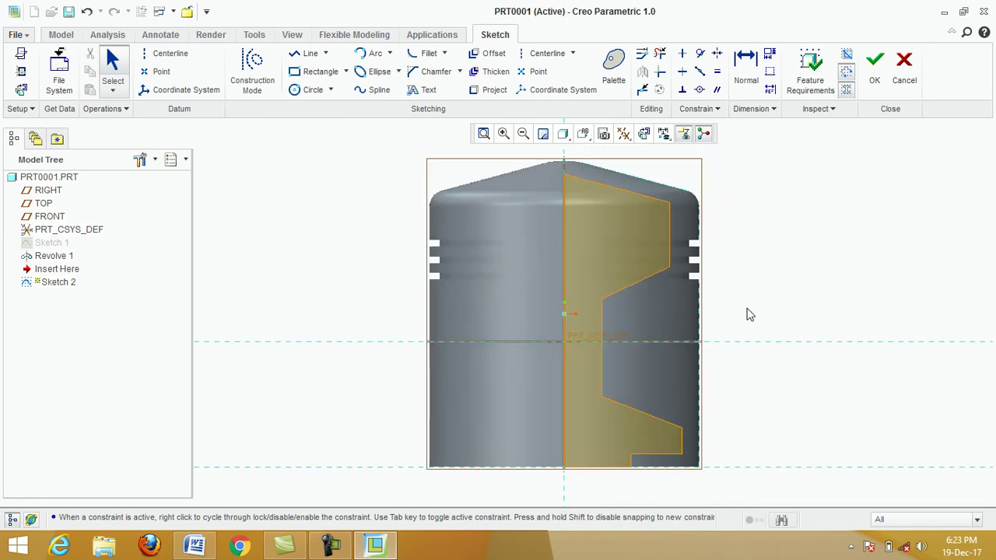
scroll(618, 151, "up", 1)
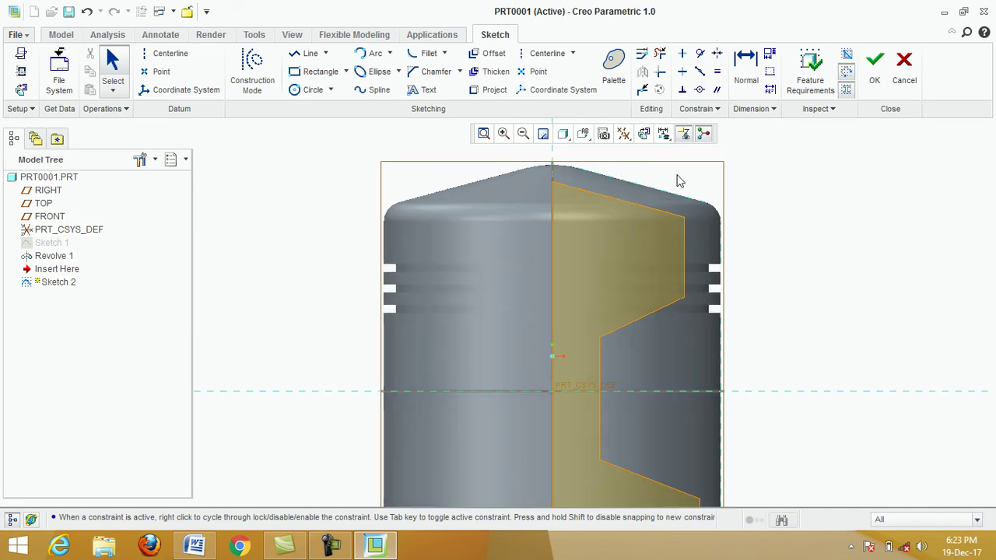
left_click(663, 136)
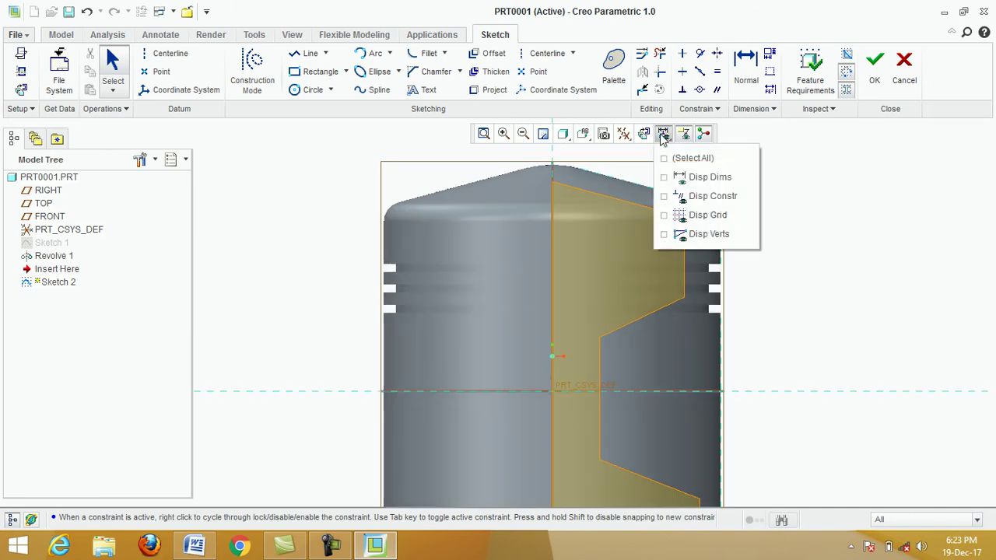
left_click(673, 162)
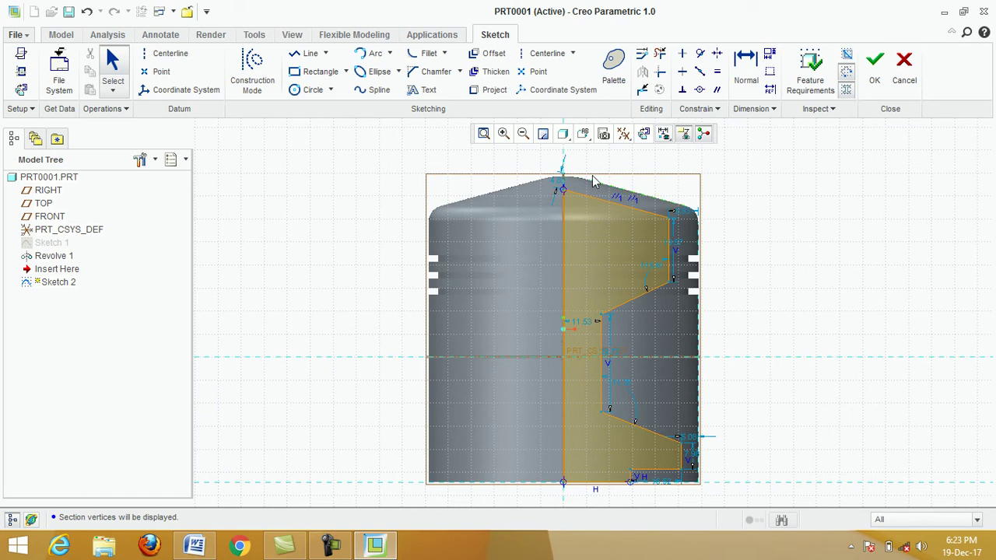
- Set the distance on the axis between the crown reference and the top of the cavity profile to 6
scroll(562, 173, "up", 2)
scroll(563, 173, "up", 1)
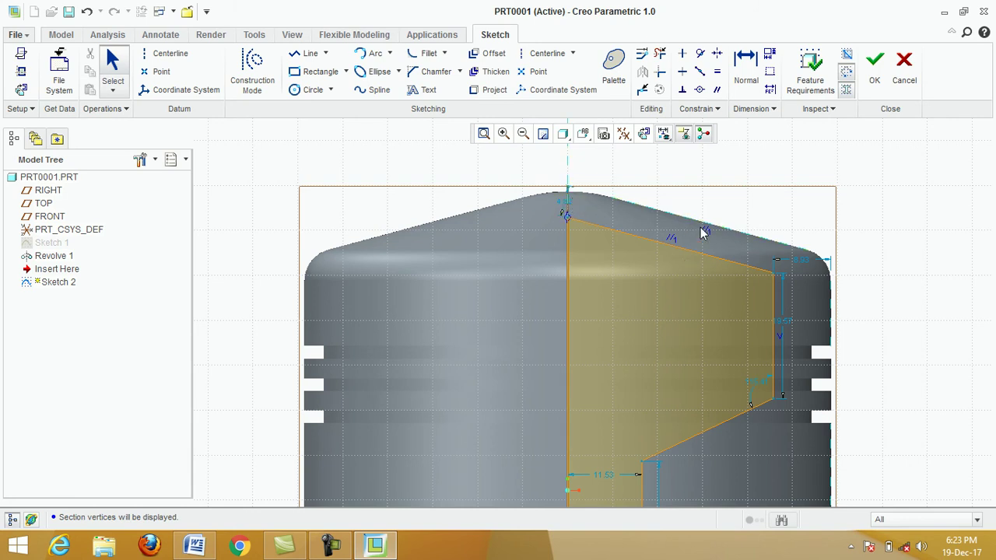
left_click(671, 243)
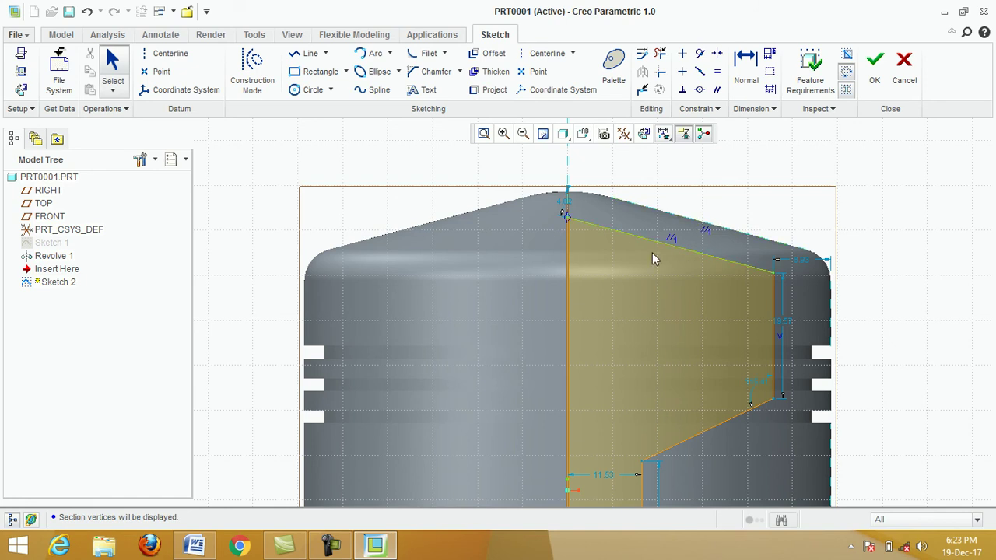
left_click(562, 204)
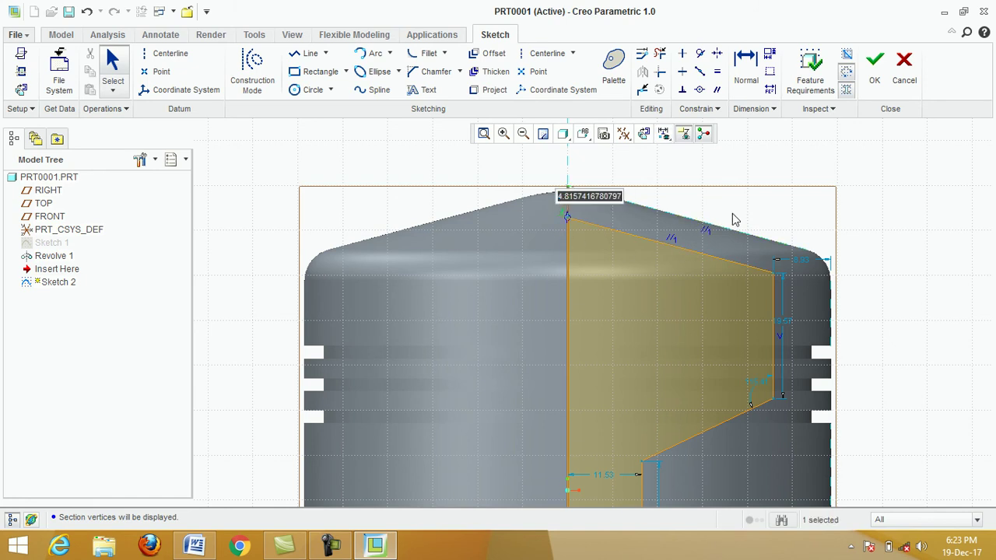
type("6")
key("Return")
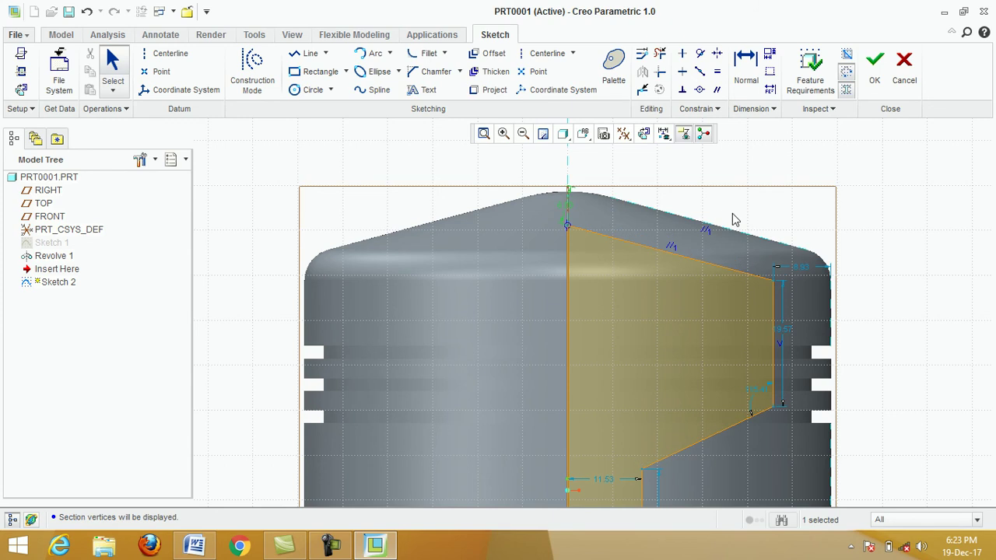
- Set the wall thickness between the cavity's upper vertical edge and the piston's outer wall to 6
left_click(803, 317)
double_click(803, 271)
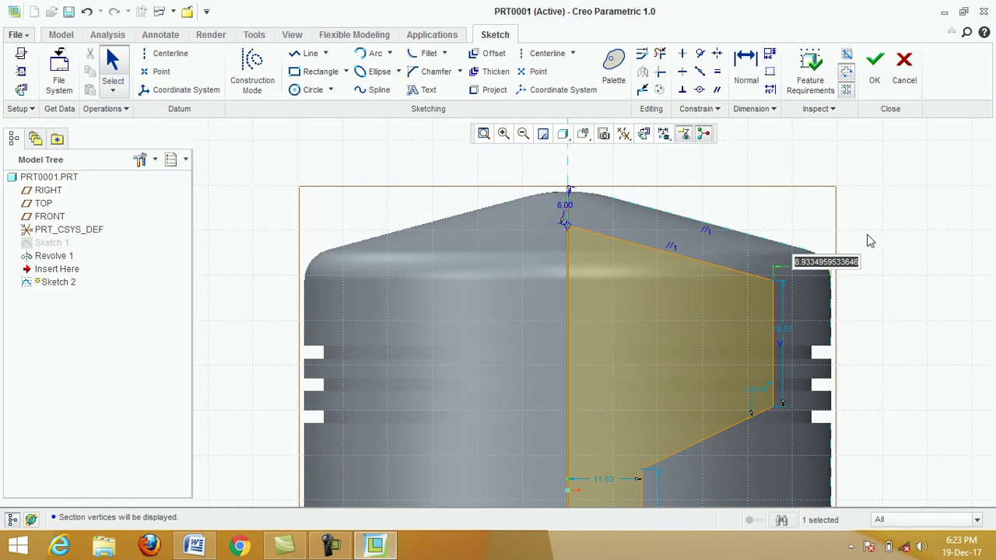
type("6")
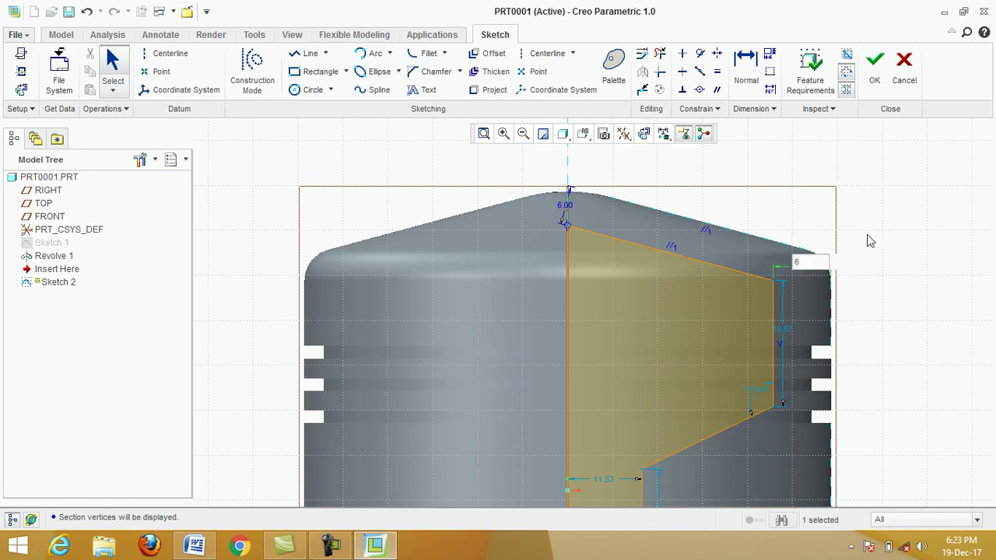
key("Return")
- Set the wall thickness between the cavity's lower vertical edge and the piston's outer wall to 6
scroll(623, 195, "up", 2)
scroll(646, 187, "down", 4)
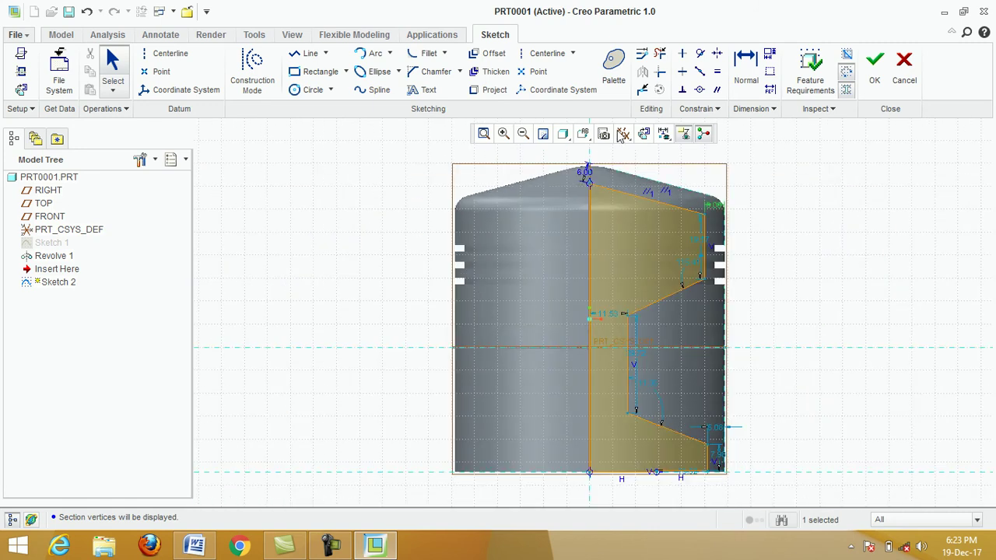
scroll(732, 498, "up", 4)
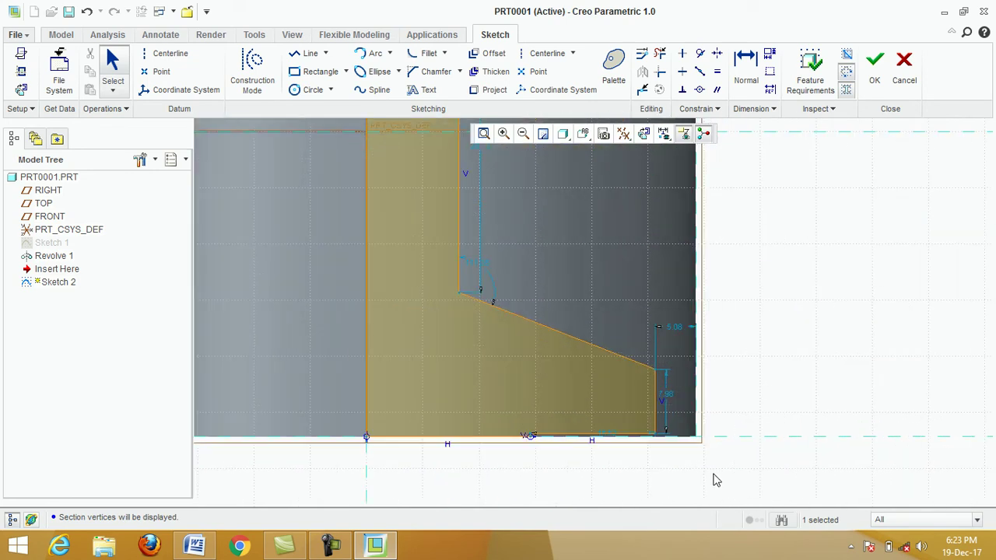
double_click(677, 331)
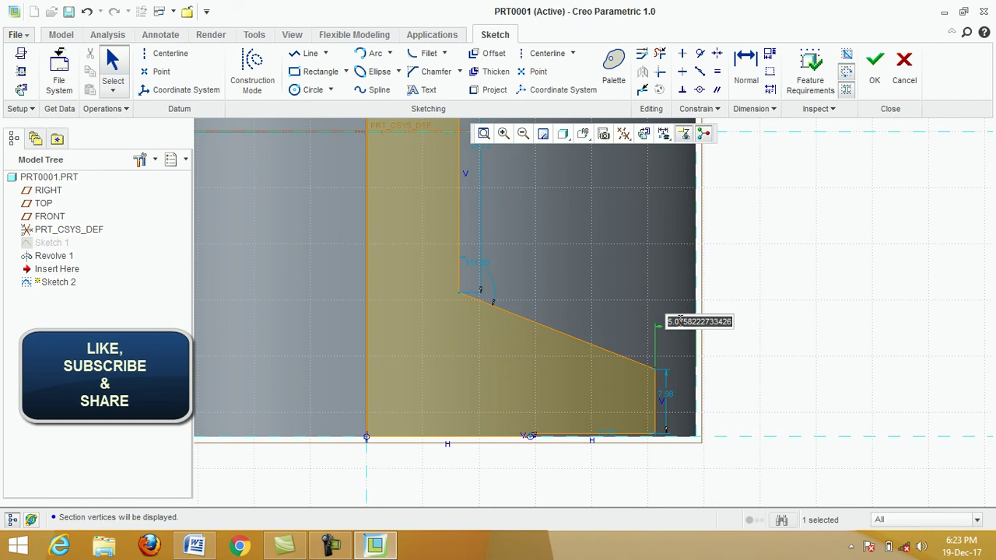
type("6")
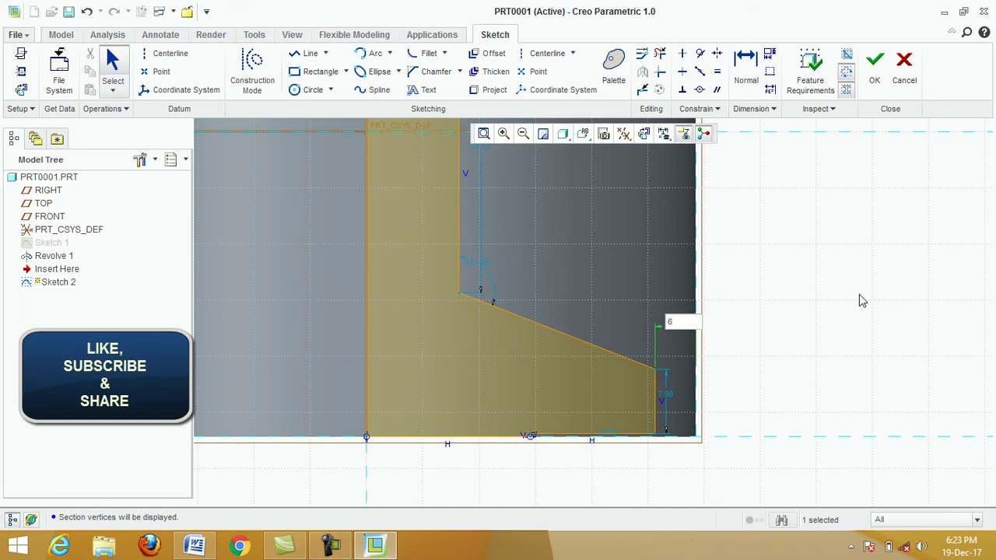
key("Return")
- Set the distance from the axis to the vertical edge of the cavity's narrow waist to 20
scroll(743, 376, "down", 2)
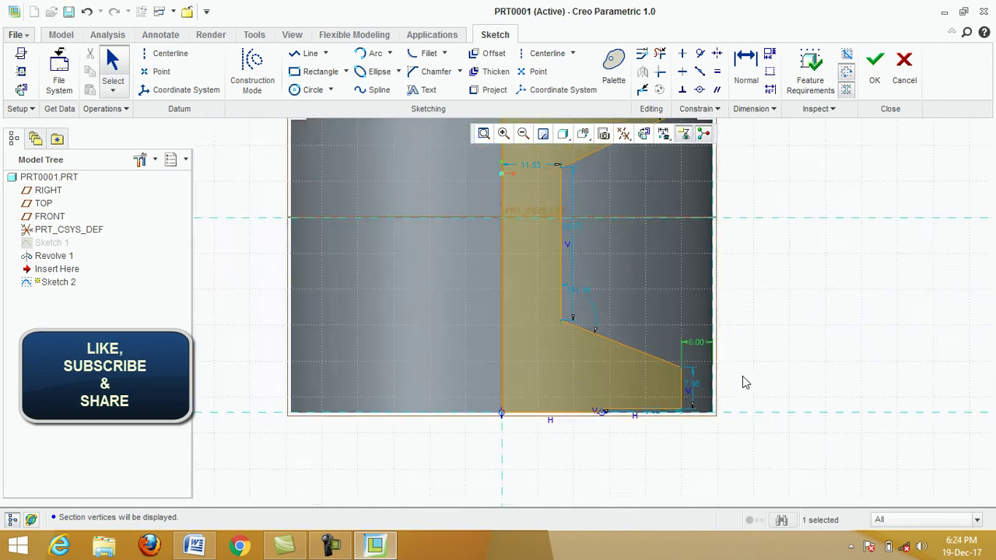
scroll(743, 376, "down", 2)
scroll(691, 269, "up", 3)
scroll(675, 313, "down", 3)
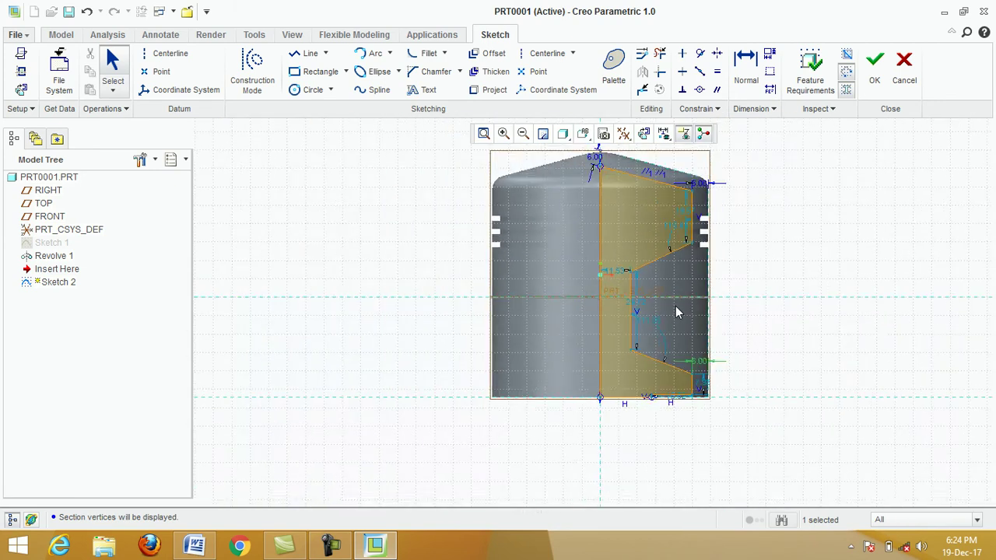
scroll(683, 281, "up", 4)
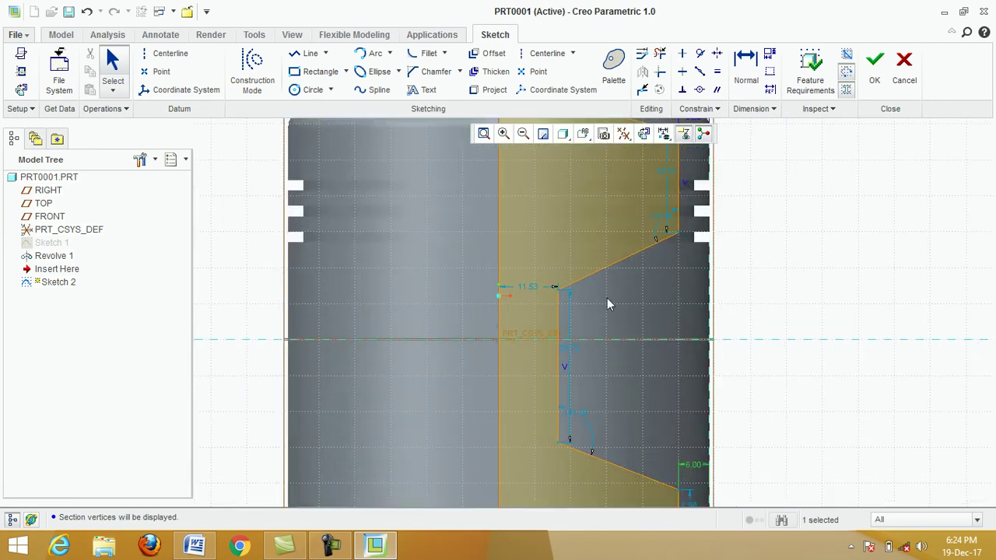
scroll(524, 304, "up", 2)
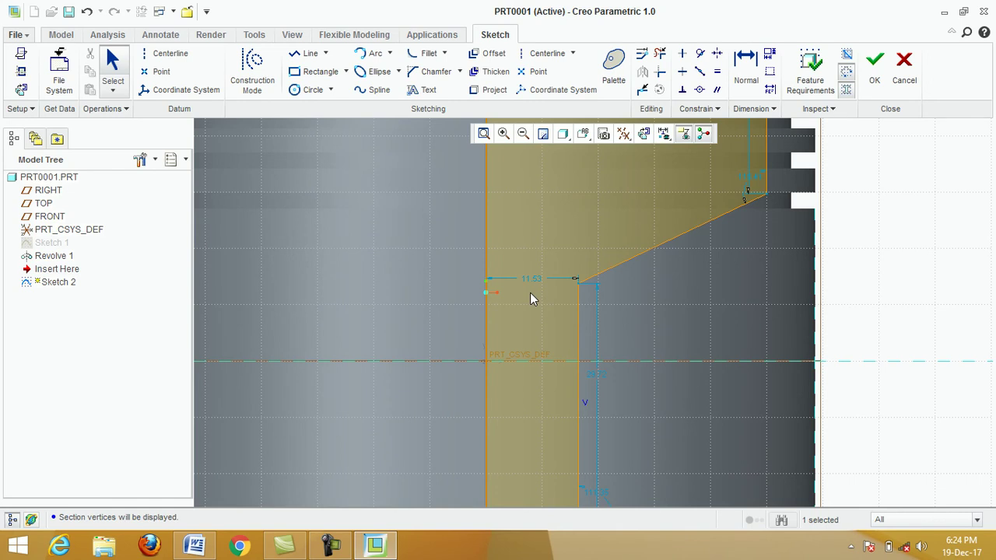
double_click(538, 284)
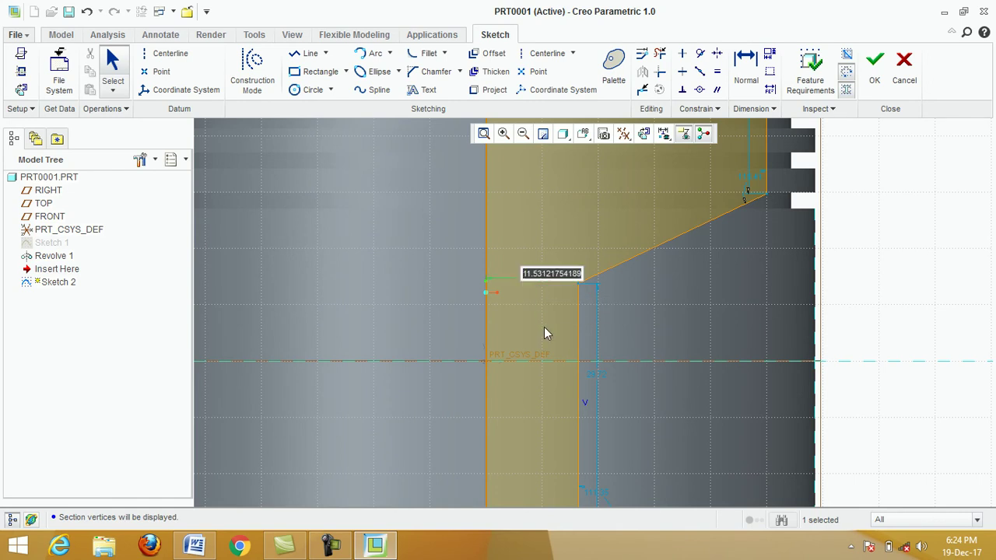
type("20")
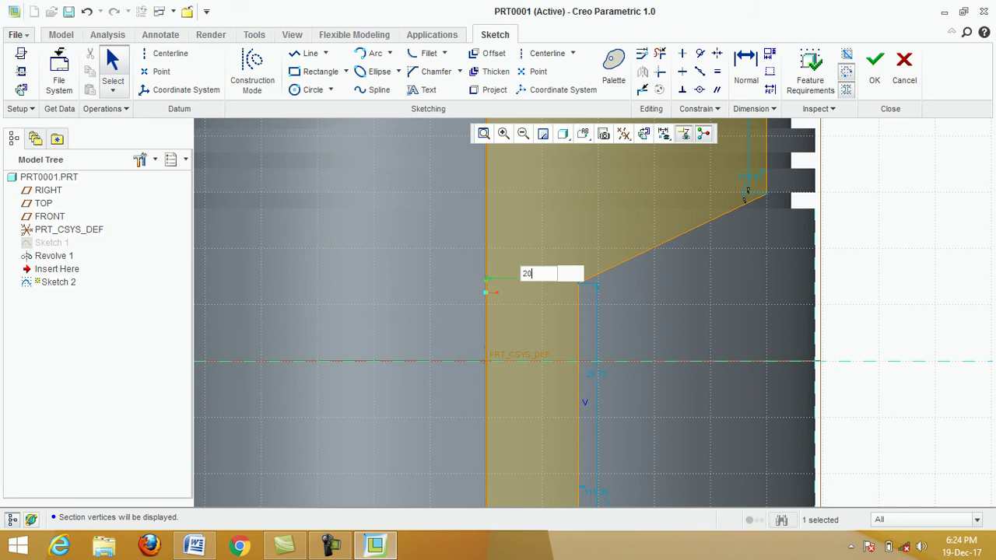
key("Return")
- Set the height of the cavity's lower vertical edge, above the base step, to 6
scroll(572, 320, "down", 4)
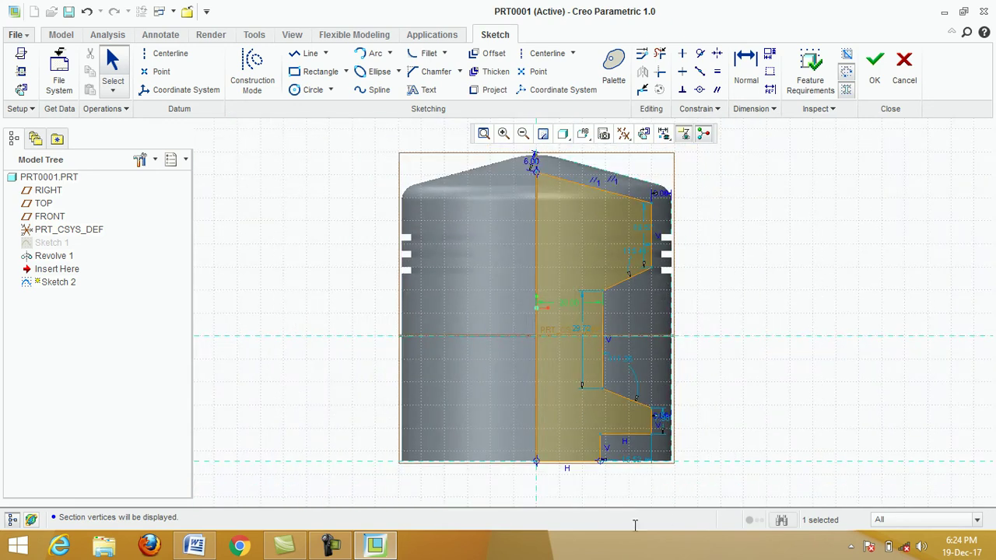
scroll(687, 458, "up", 4)
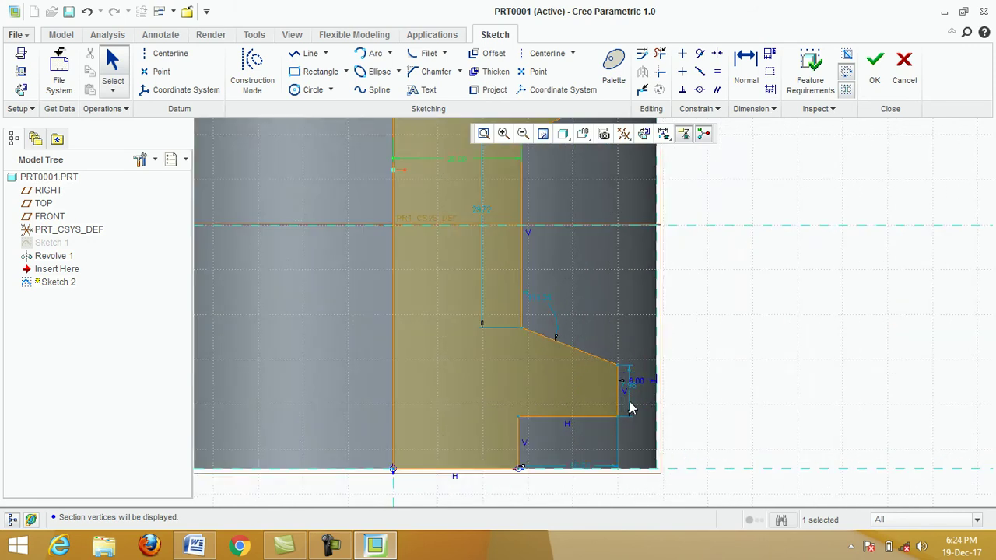
left_click(623, 381)
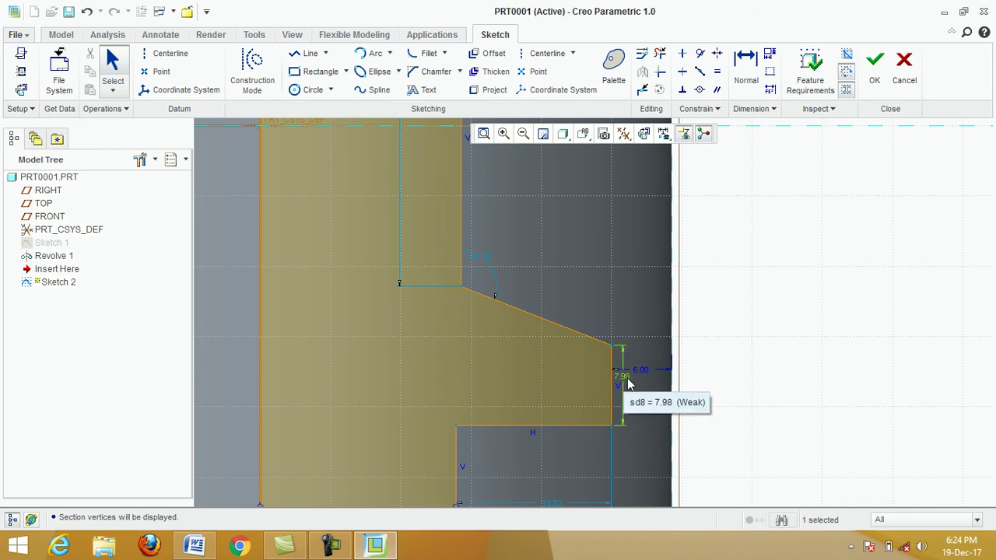
double_click(627, 379)
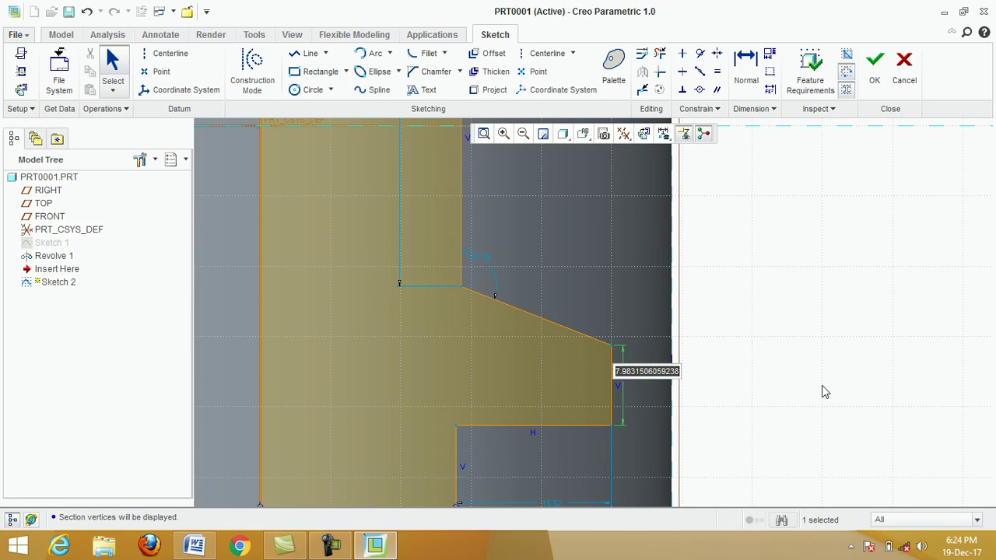
type("6")
key("Return")
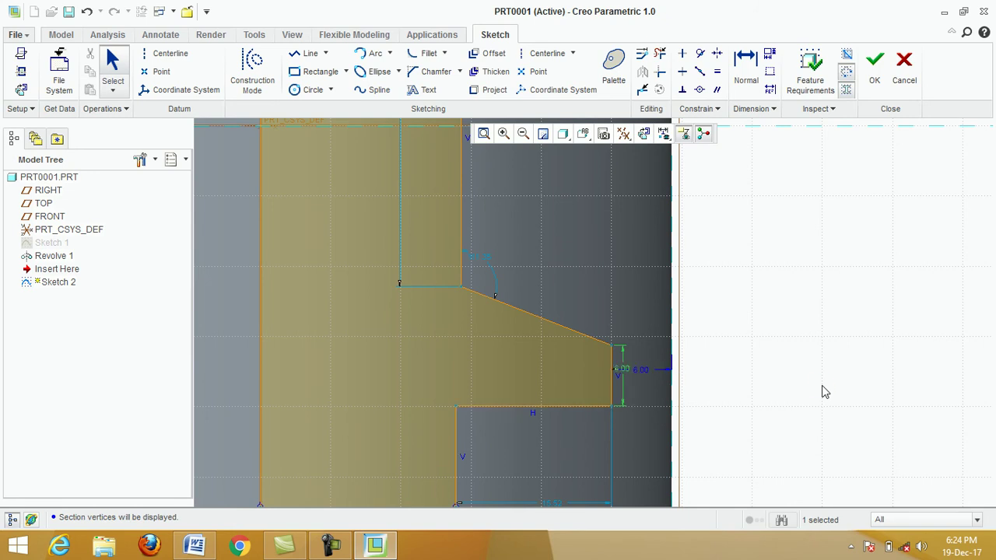
- Dimension the base opening from the axis to its short vertical edge and set it to 30
scroll(630, 344, "down", 3)
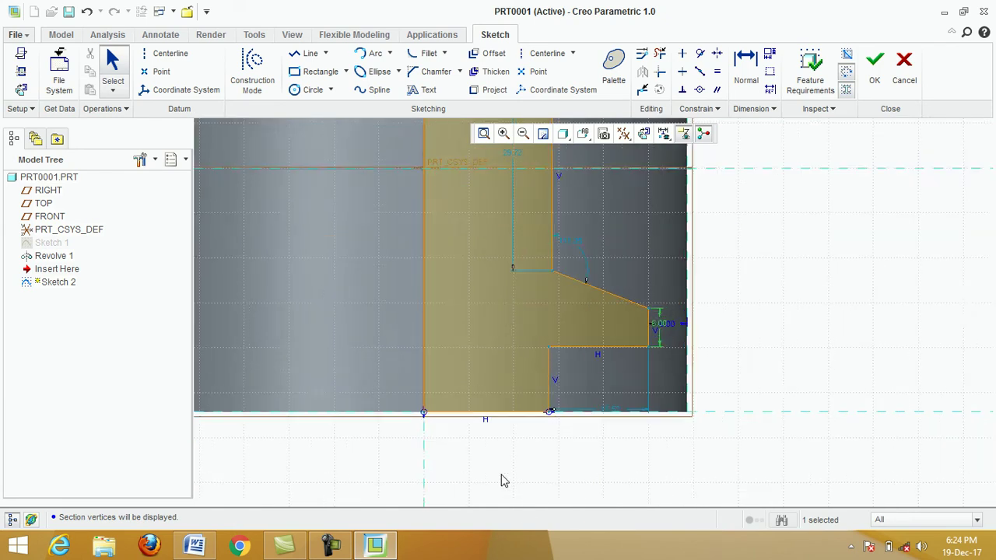
scroll(502, 477, "up", 2)
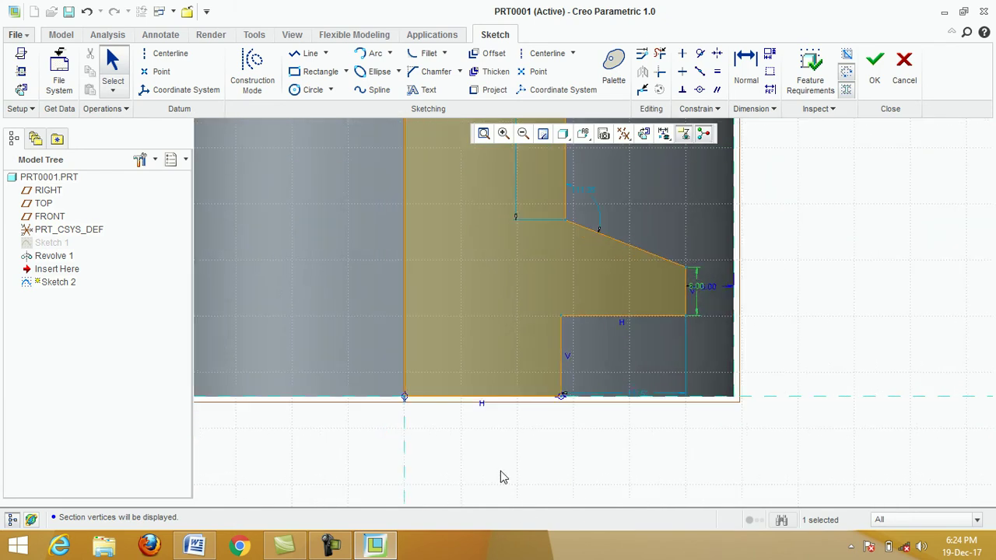
left_click(746, 68)
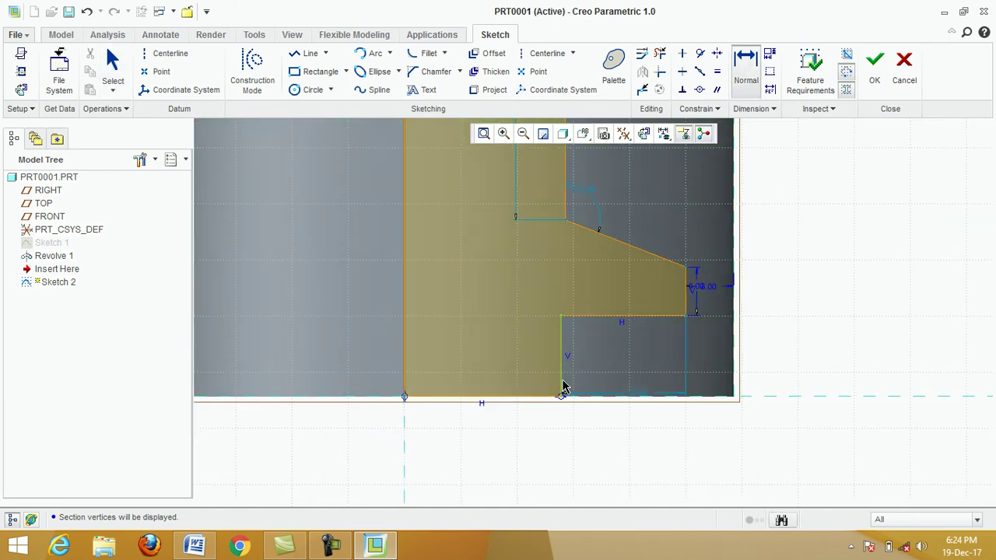
left_click(404, 387)
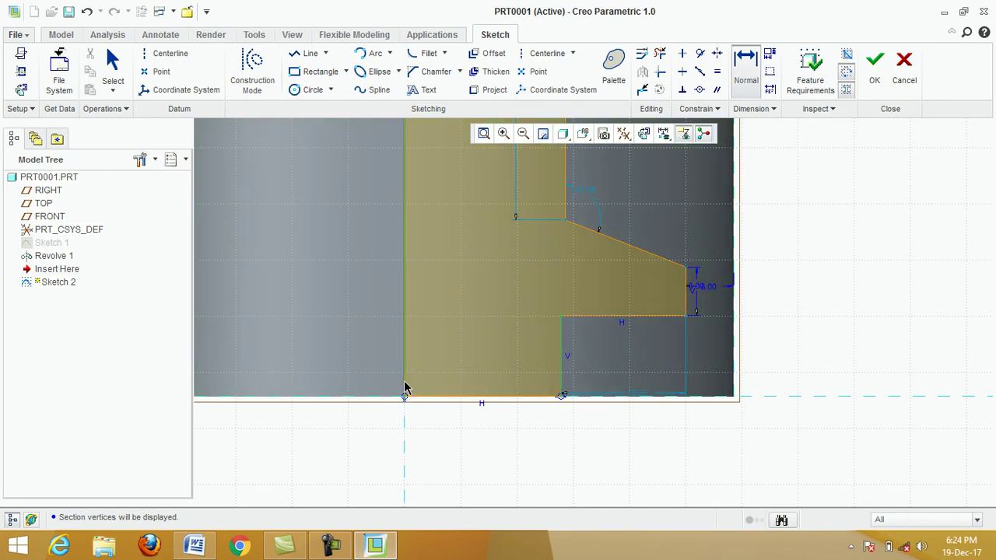
middle_click(471, 455)
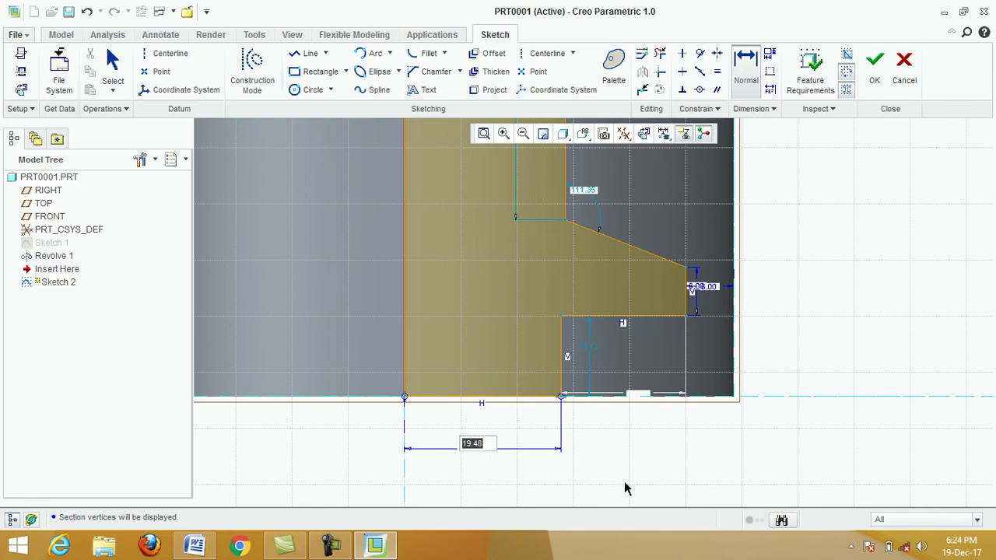
type("30")
key("Return")
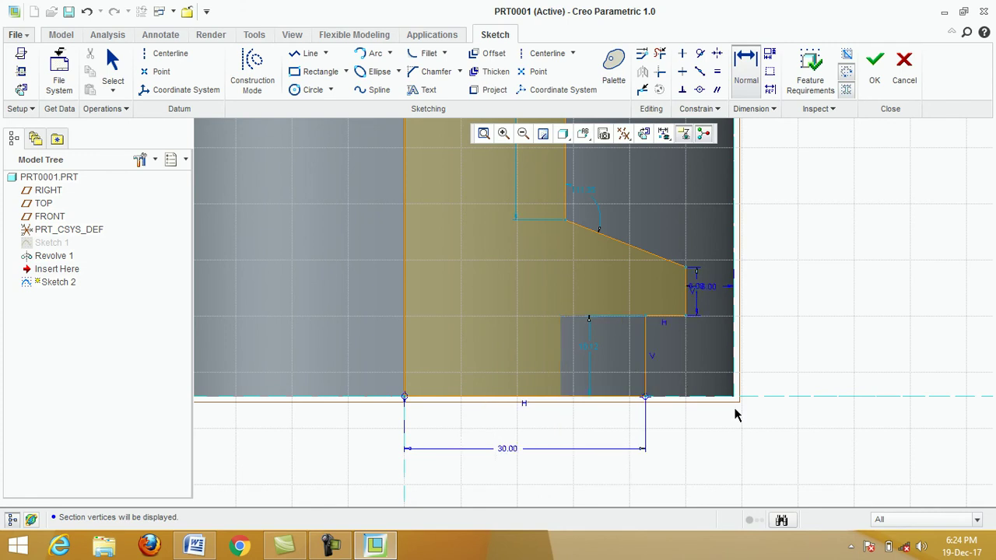
scroll(734, 413, "up", 3)
scroll(774, 389, "down", 1)
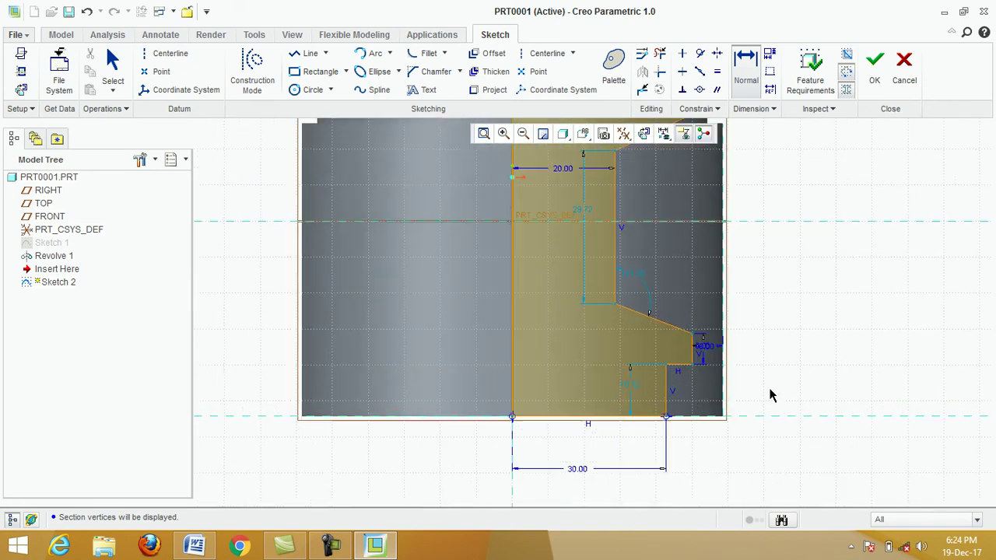
scroll(659, 366, "up", 1)
scroll(667, 410, "down", 3)
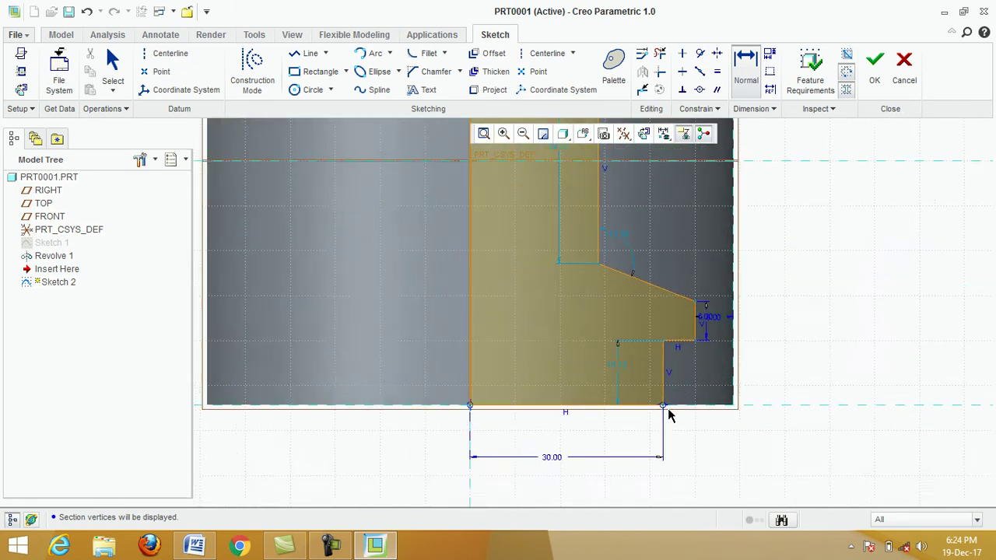
scroll(667, 409, "up", 4)
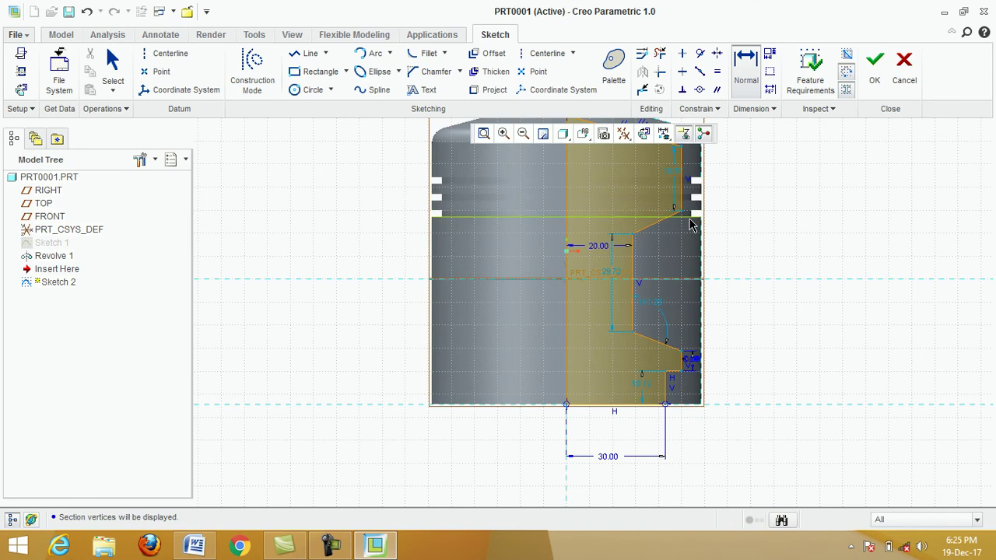
scroll(690, 231, "down", 2)
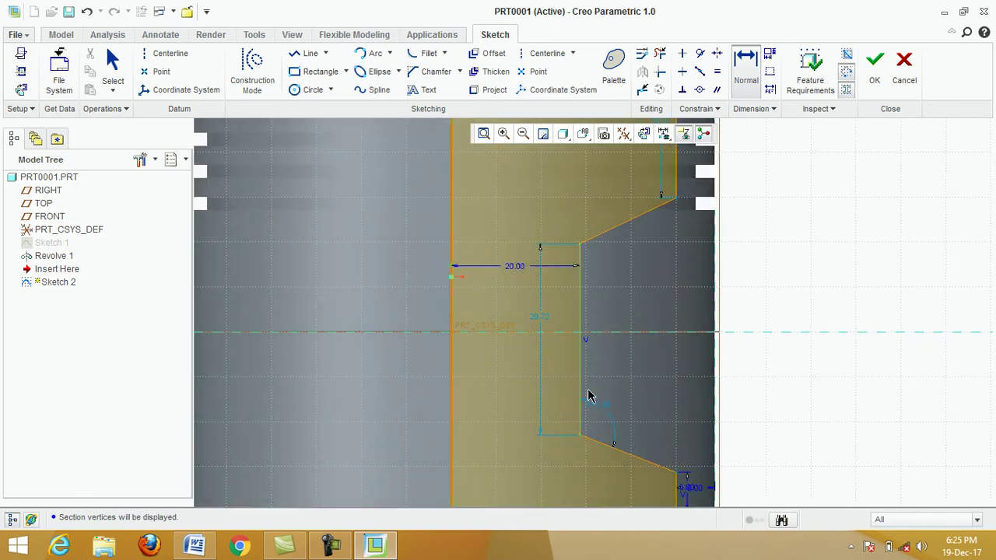
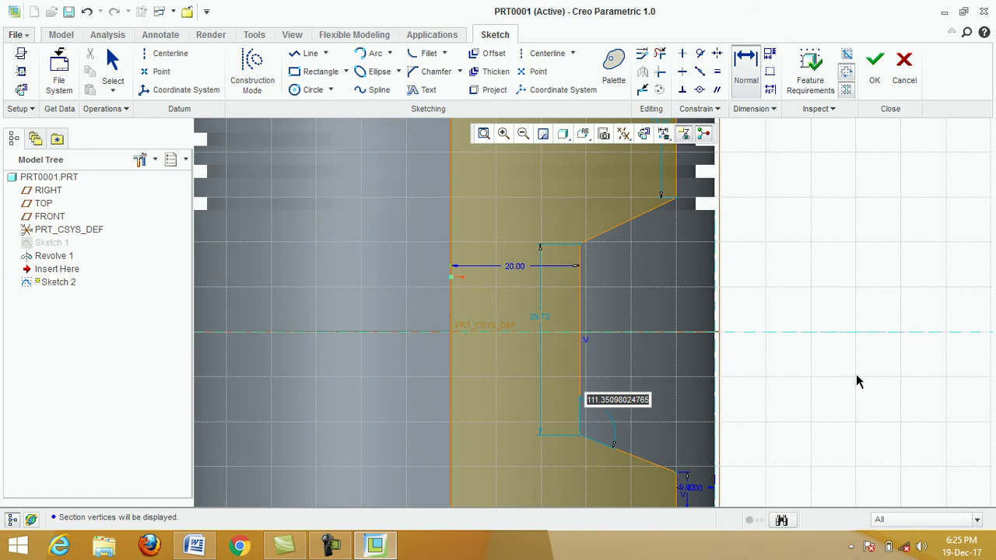
- Set the angle between the cavity waist's vertical edge and the lower slanted edge to 119° and the waist's height to 28
type("11")
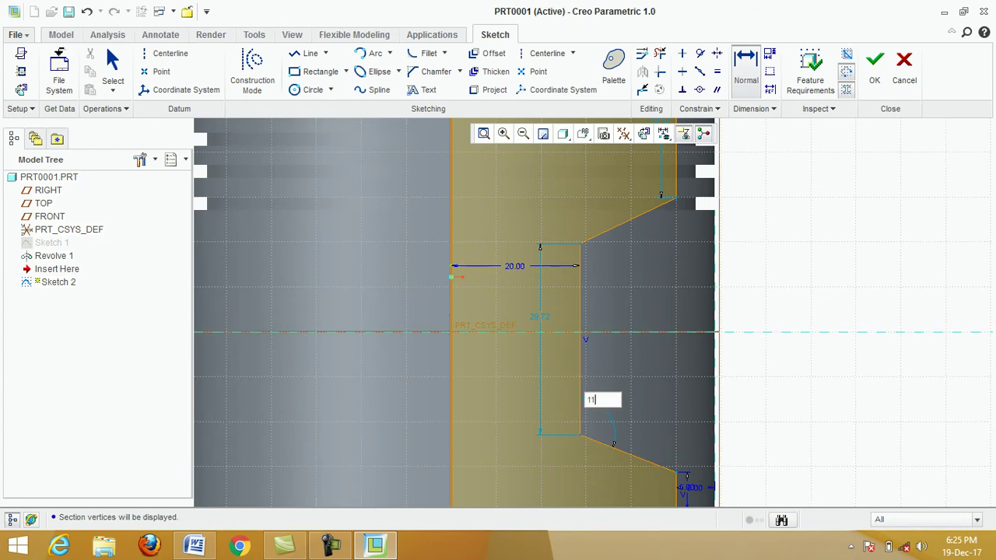
type("9")
key("Return")
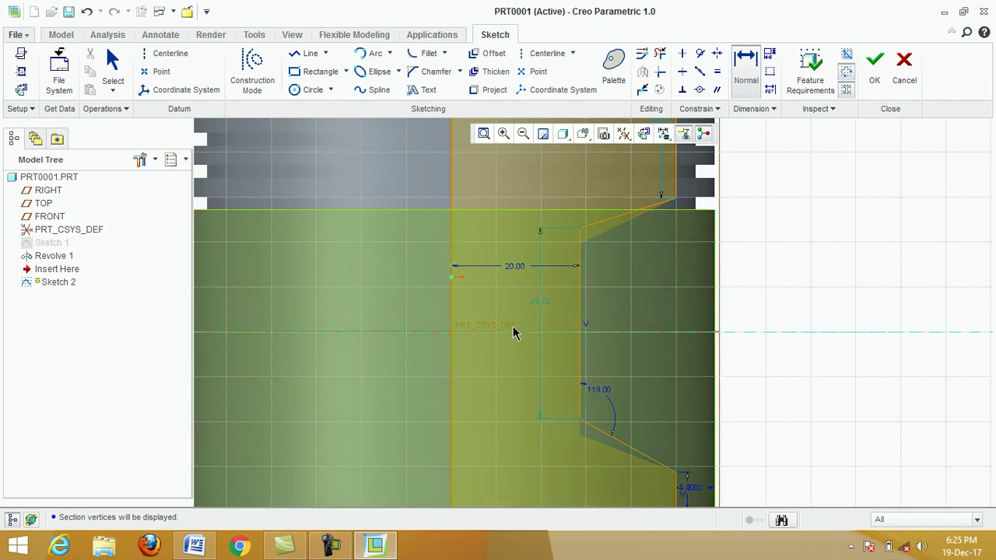
double_click(539, 302)
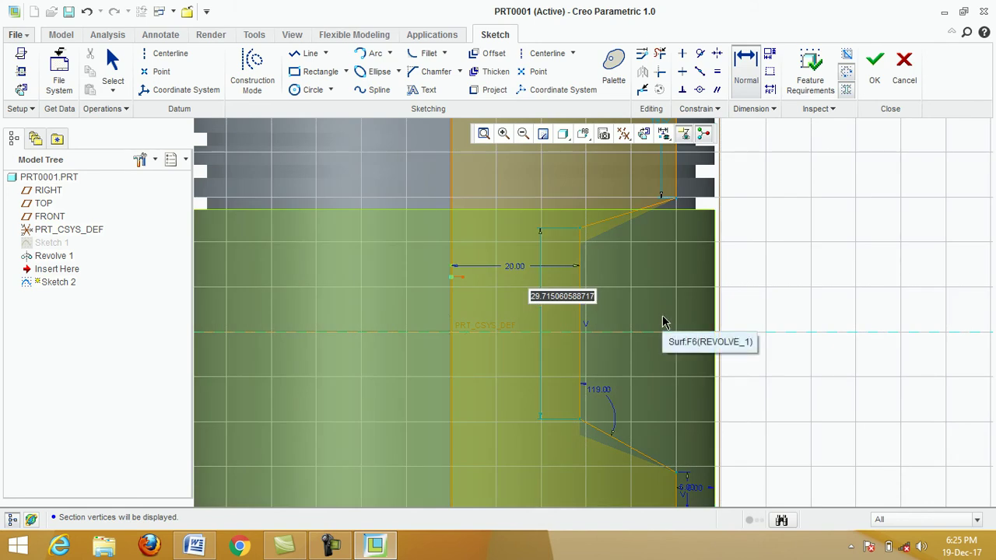
type("28")
key("Return")
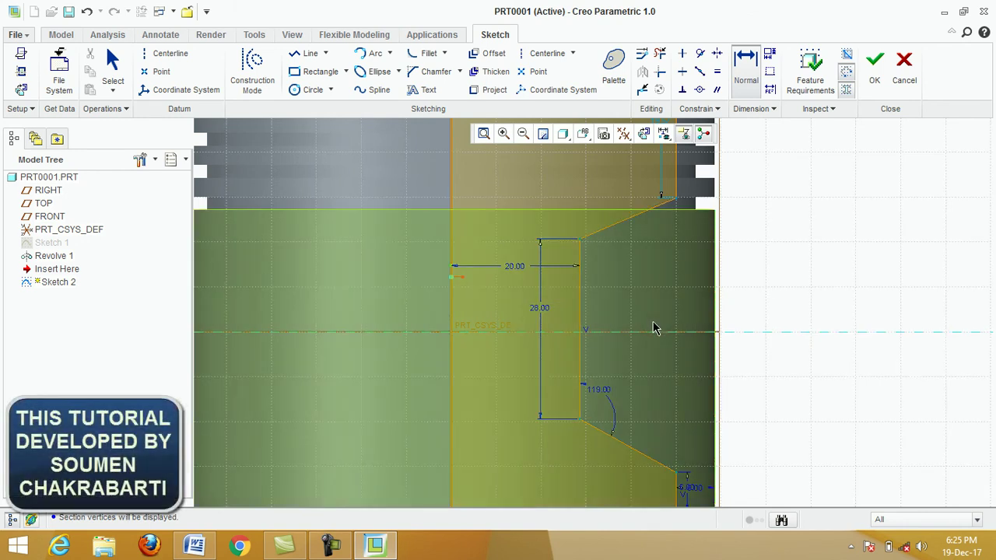
- Dimension the angle between the upper slanted edge and the waist's vertical edge and set it to 119°
scroll(662, 315, "down", 3)
scroll(705, 307, "up", 3)
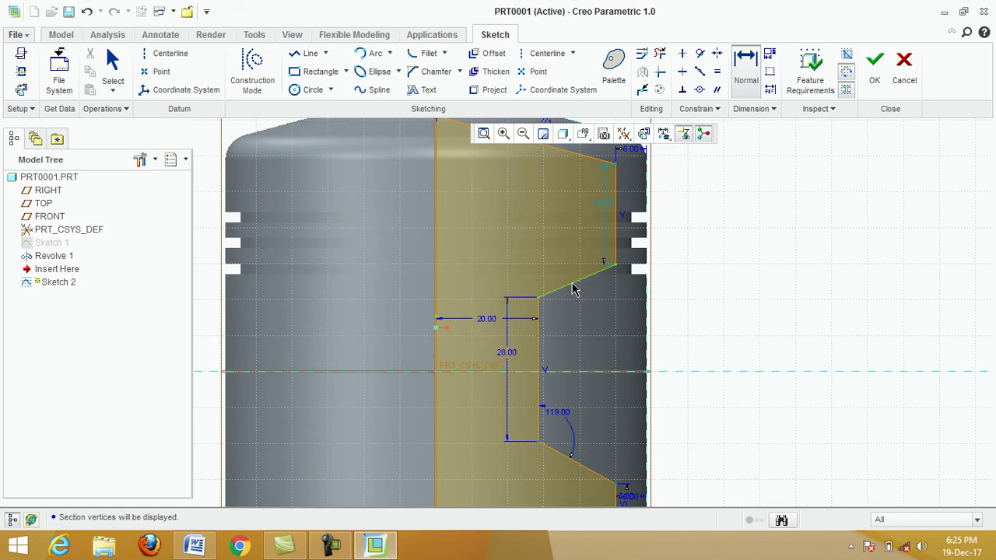
left_click(543, 325)
middle_click(594, 330)
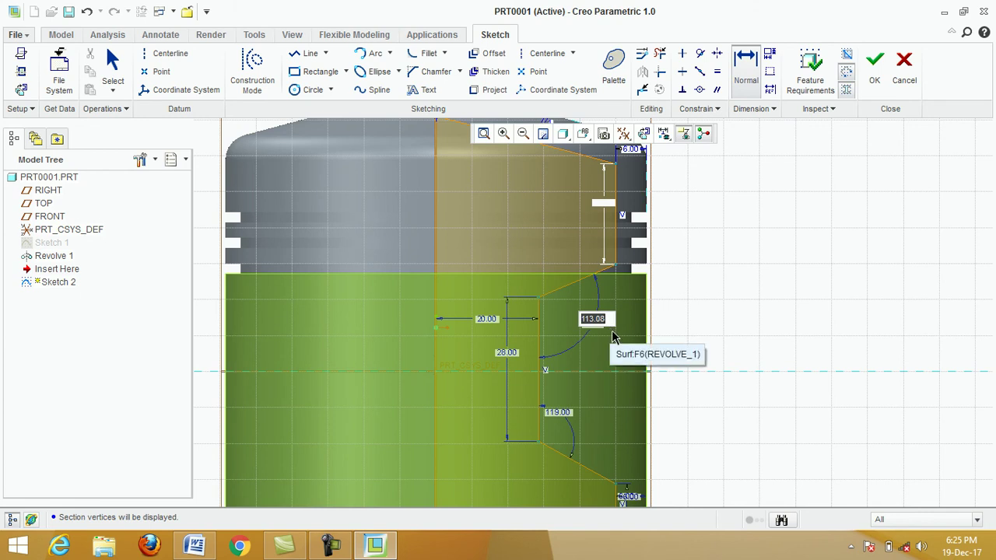
type("119")
key("Return")
- Dimension the vertical distance from the horizontal reference line to the lower end of the waist edge and set it to 14
scroll(640, 347, "down", 2)
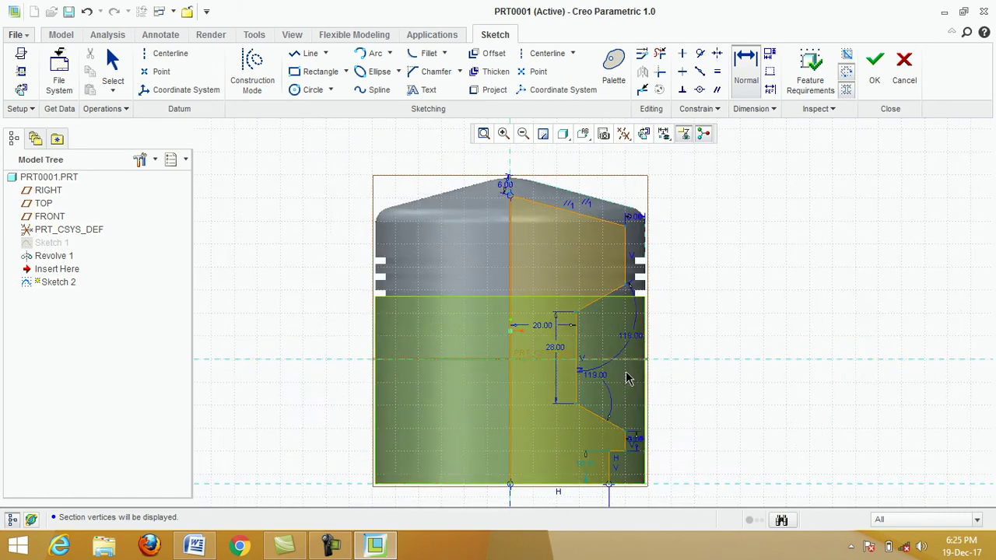
scroll(627, 374, "down", 2)
scroll(628, 379, "up", 1)
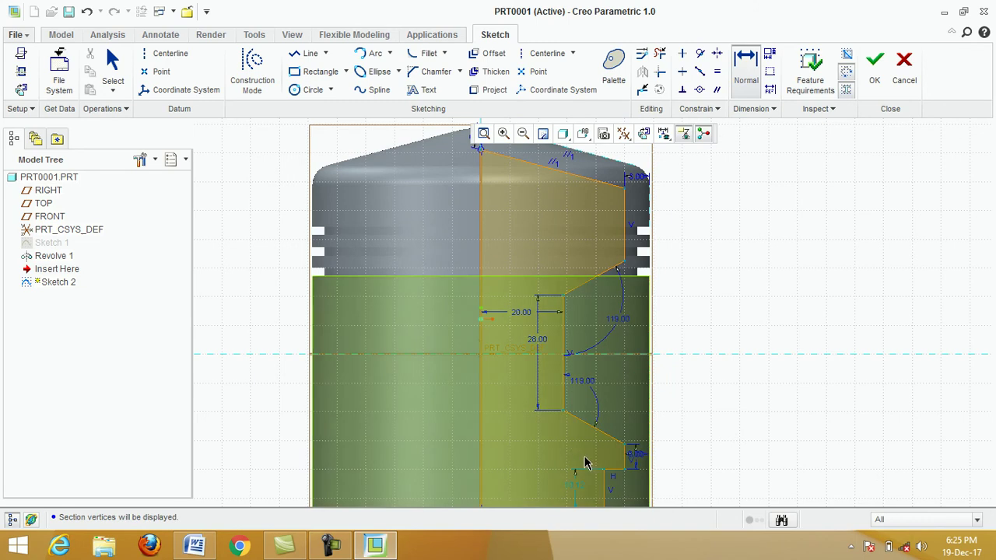
scroll(579, 451, "down", 1)
scroll(571, 442, "down", 1)
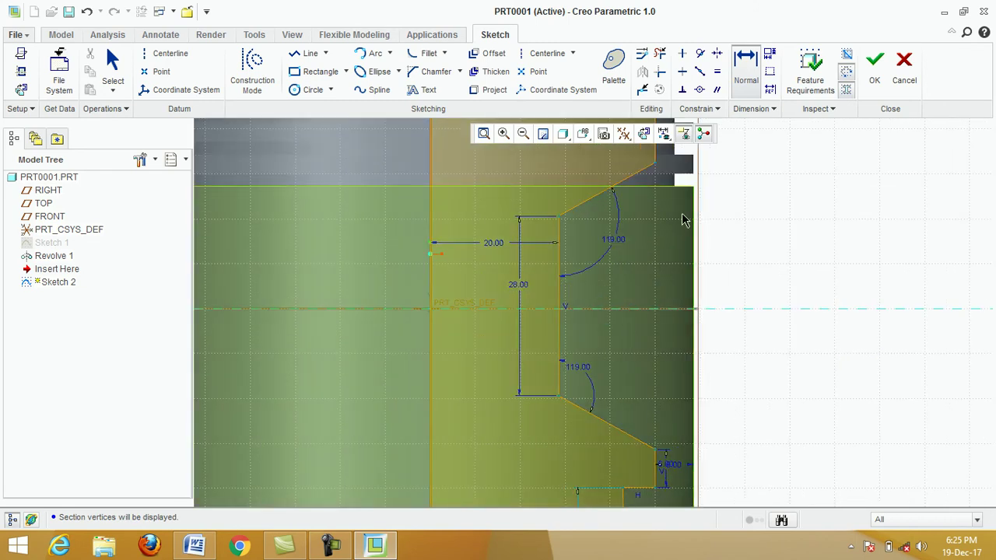
left_click(747, 70)
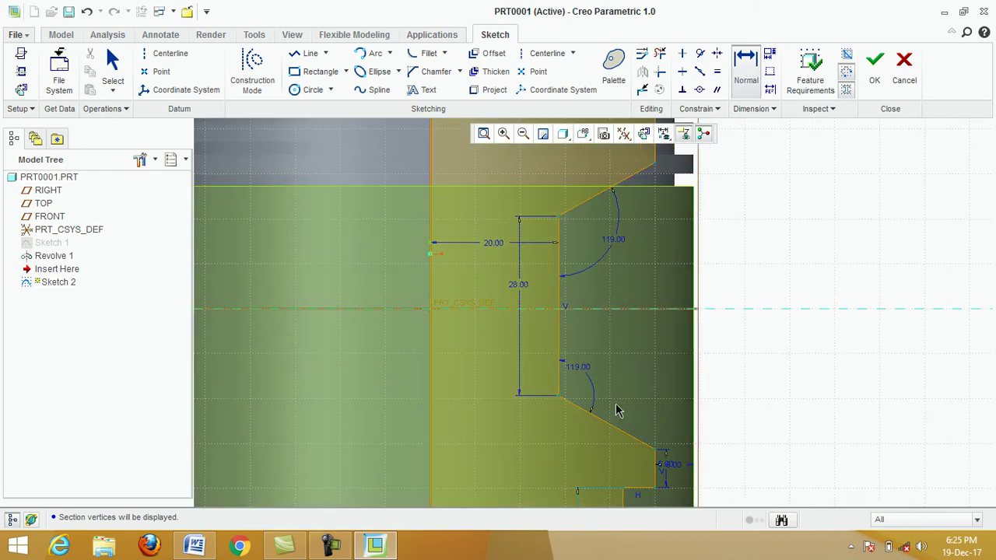
left_click(559, 399)
left_click(540, 314)
middle_click(542, 340)
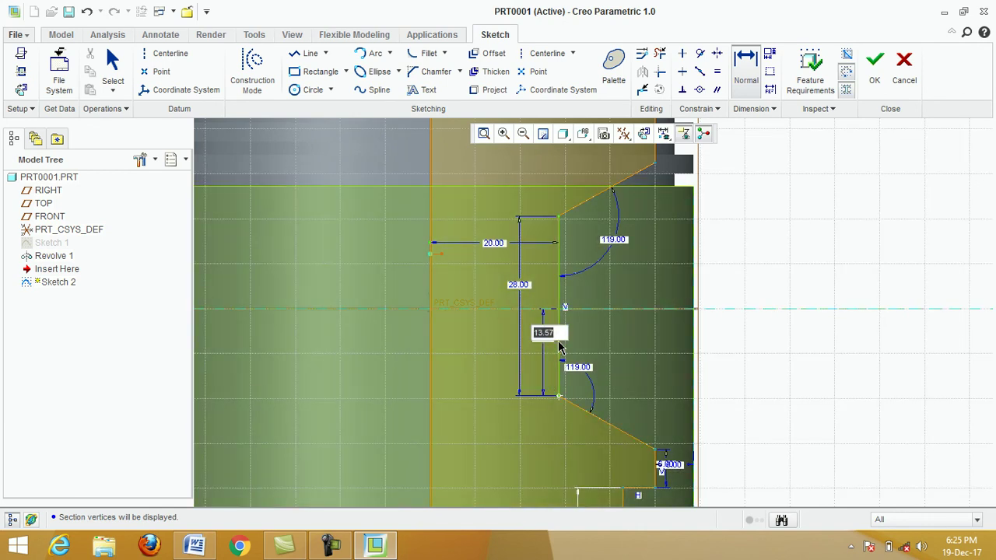
type("1")
key("Return")
- Check the cavity section in the Word drawing and round the profile's upper outer corner with a Circular Trim fillet about 3.9 in radius
scroll(759, 331, "down", 5)
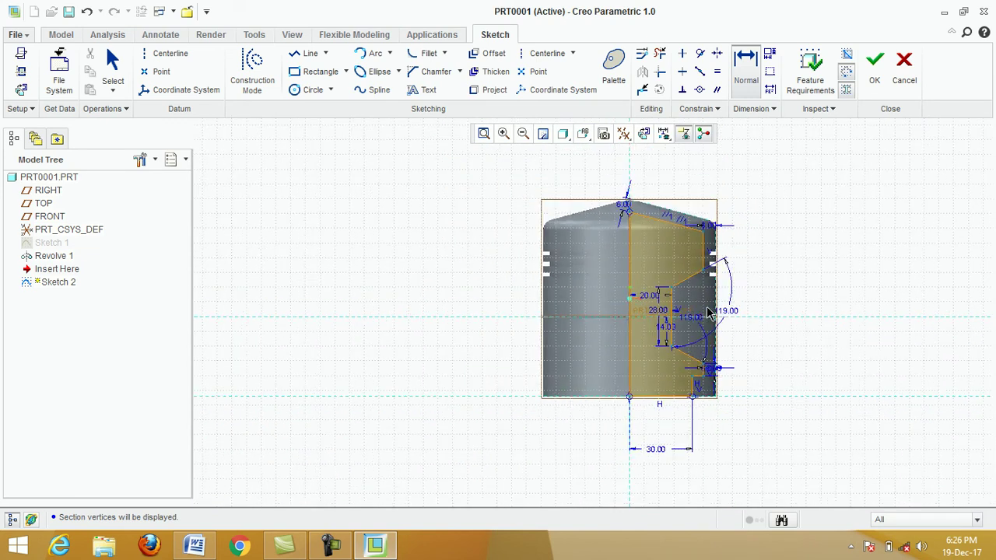
scroll(774, 327, "up", 2)
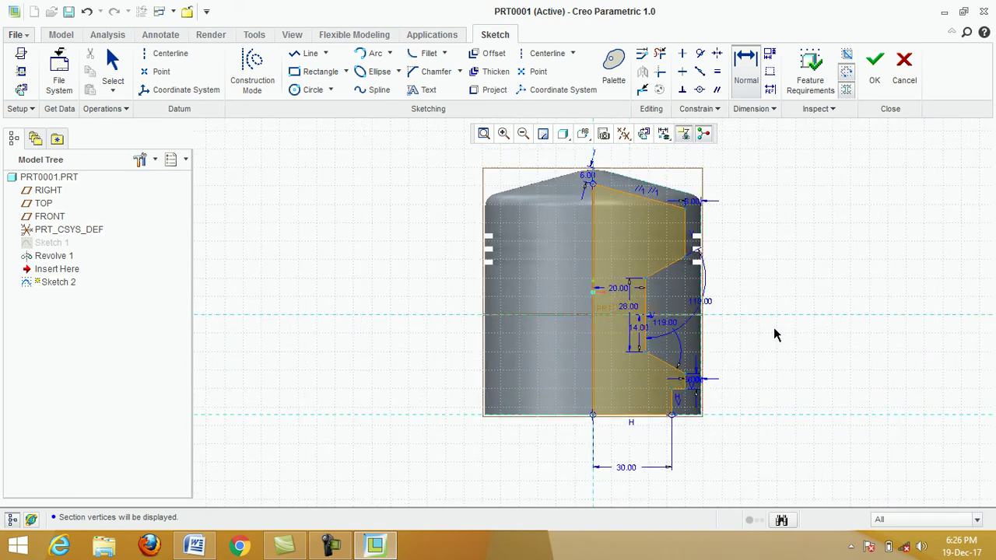
left_click(193, 545)
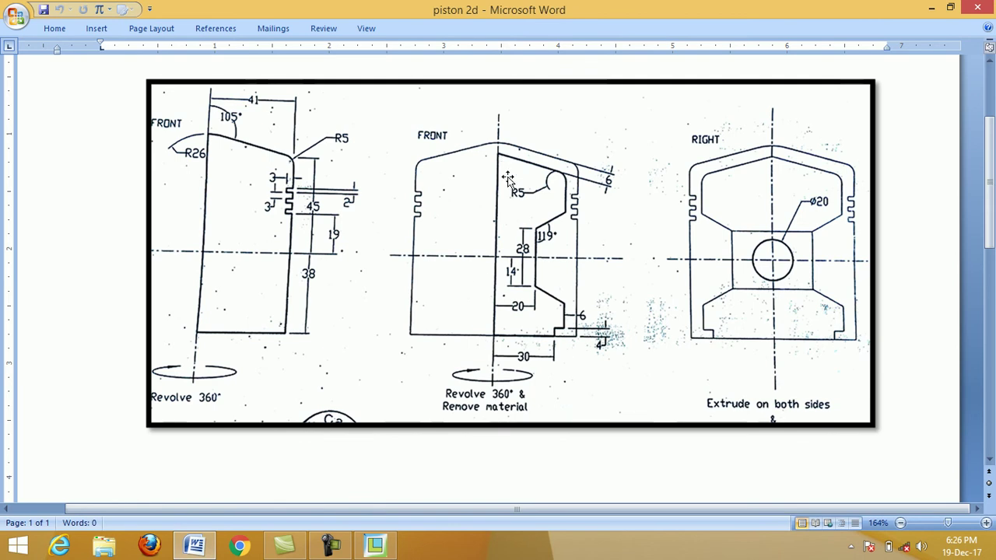
left_click(197, 546)
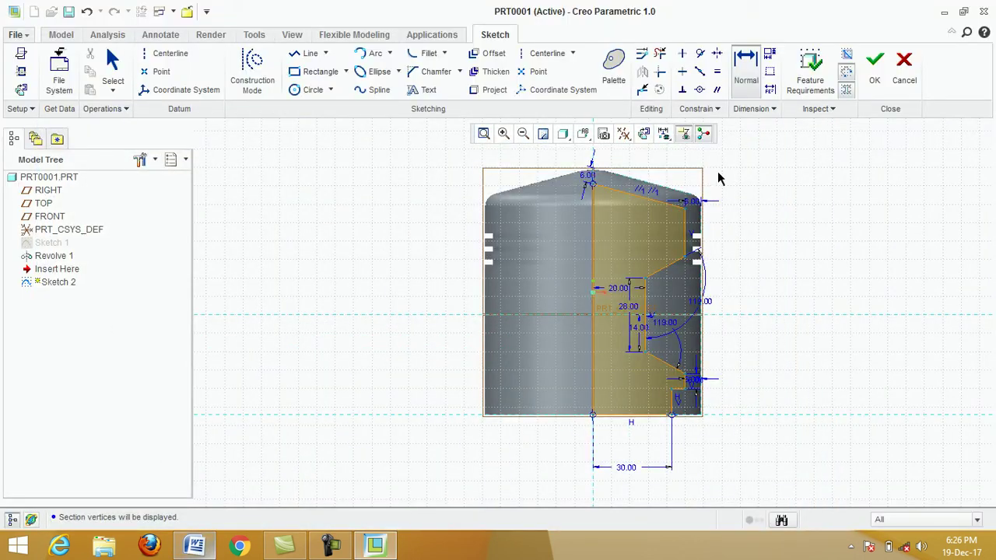
scroll(716, 200, "up", 6)
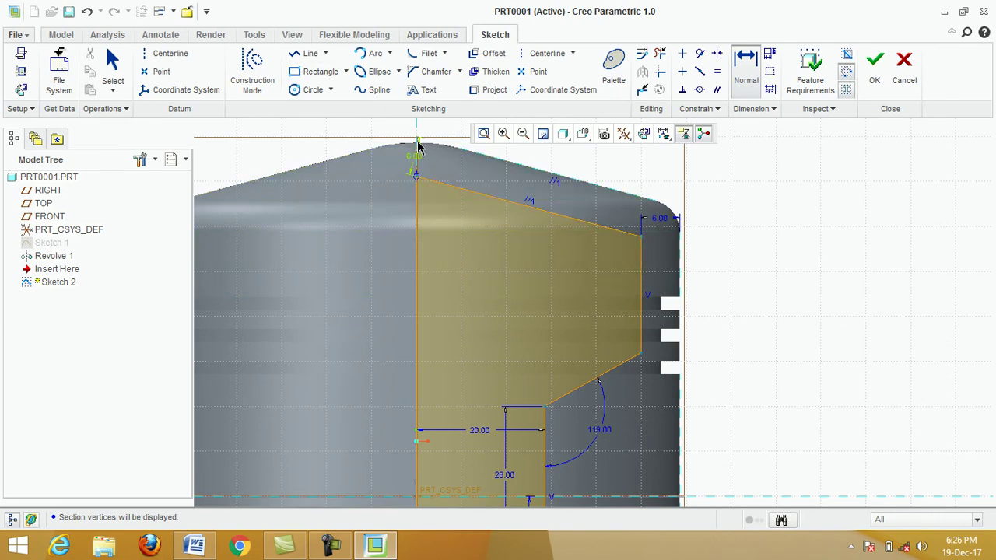
left_click(444, 53)
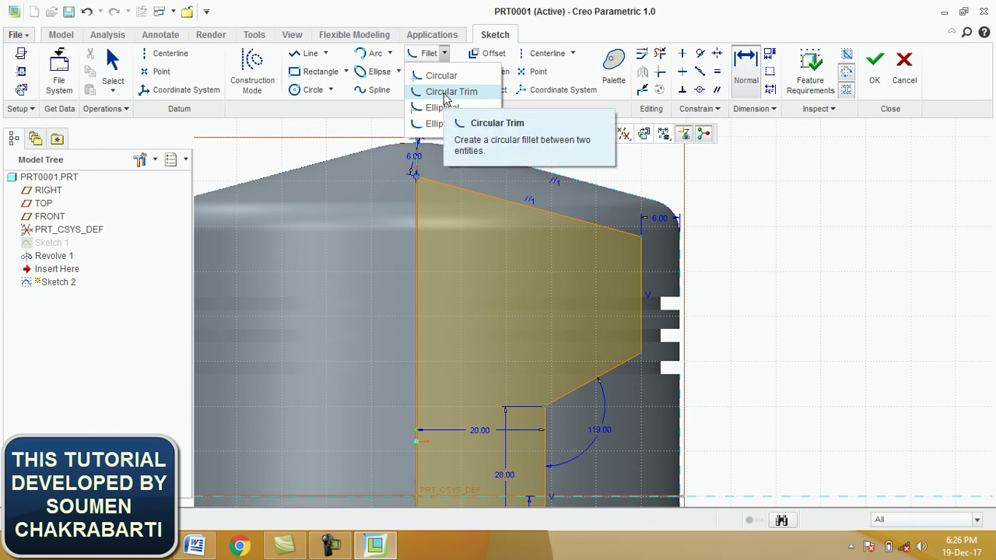
left_click(448, 92)
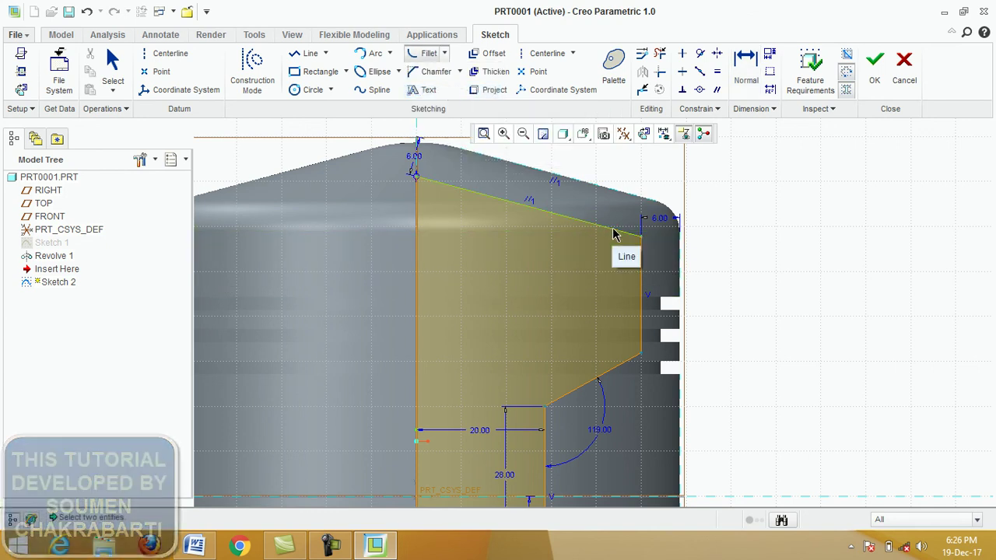
left_click(614, 232)
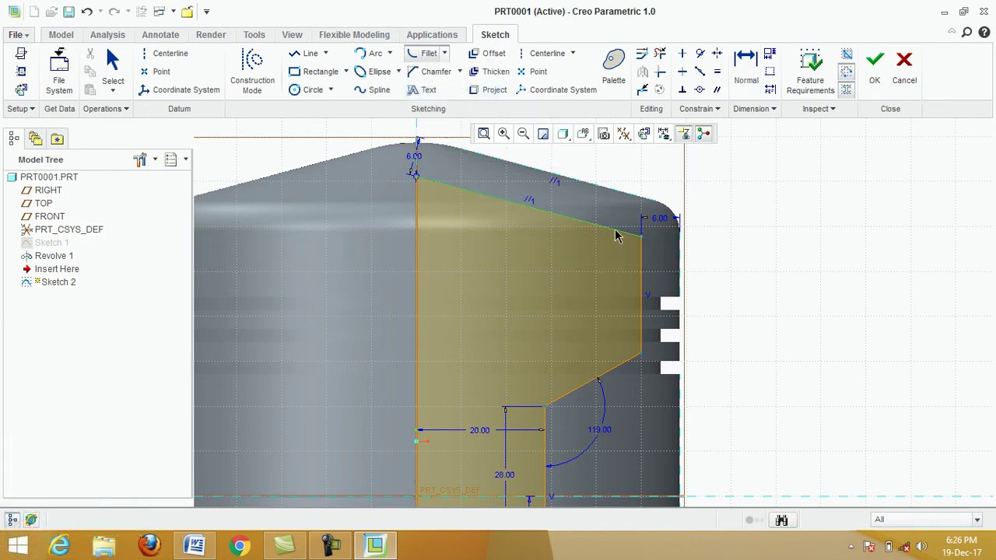
left_click(642, 263)
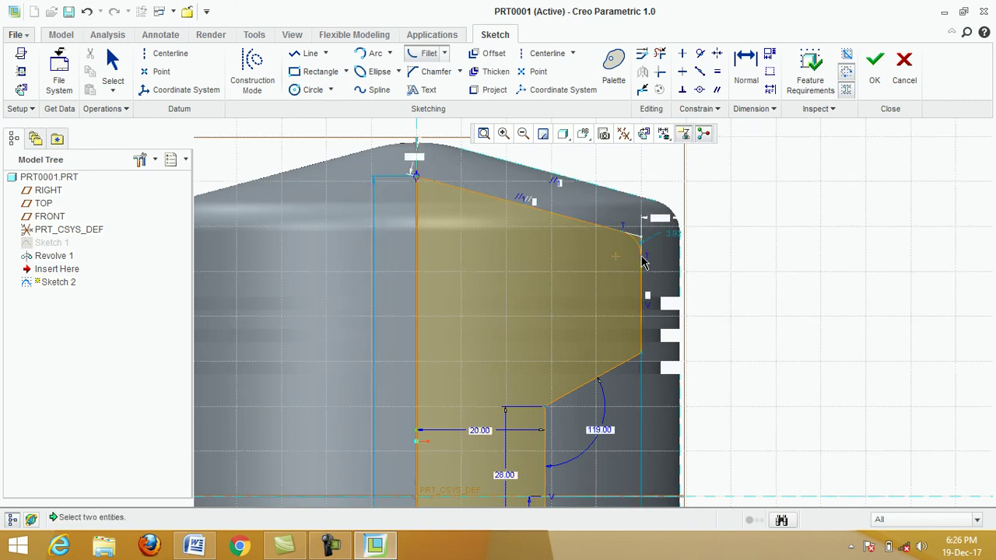
- Set the radius of the fillet at the cavity's upper outer corner to 5
scroll(747, 229, "down", 2)
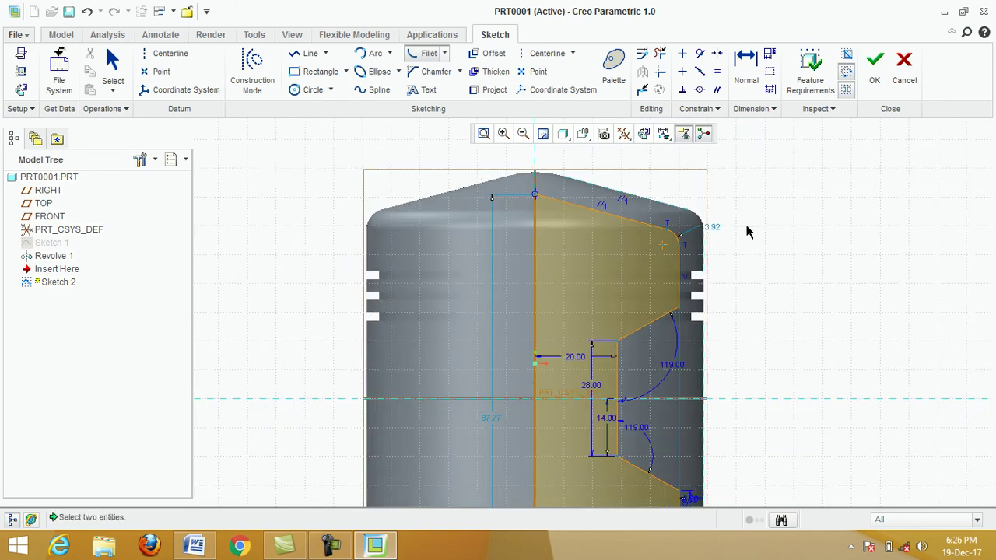
scroll(744, 226, "up", 3)
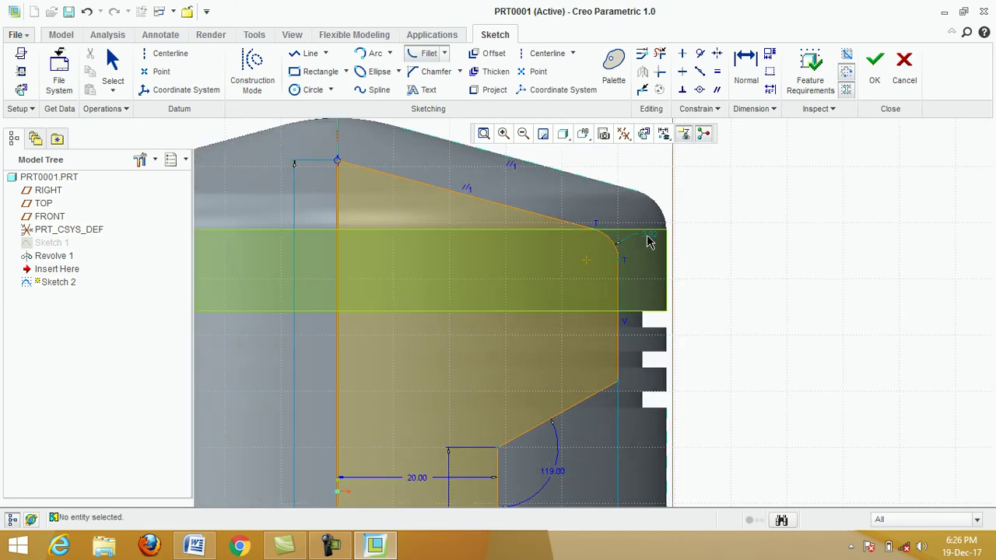
middle_click(623, 247)
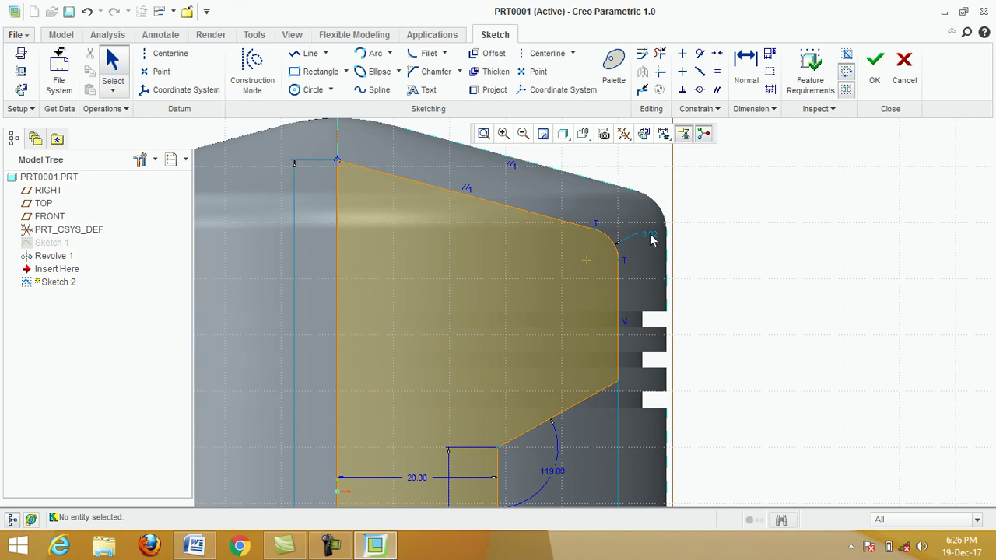
double_click(649, 234)
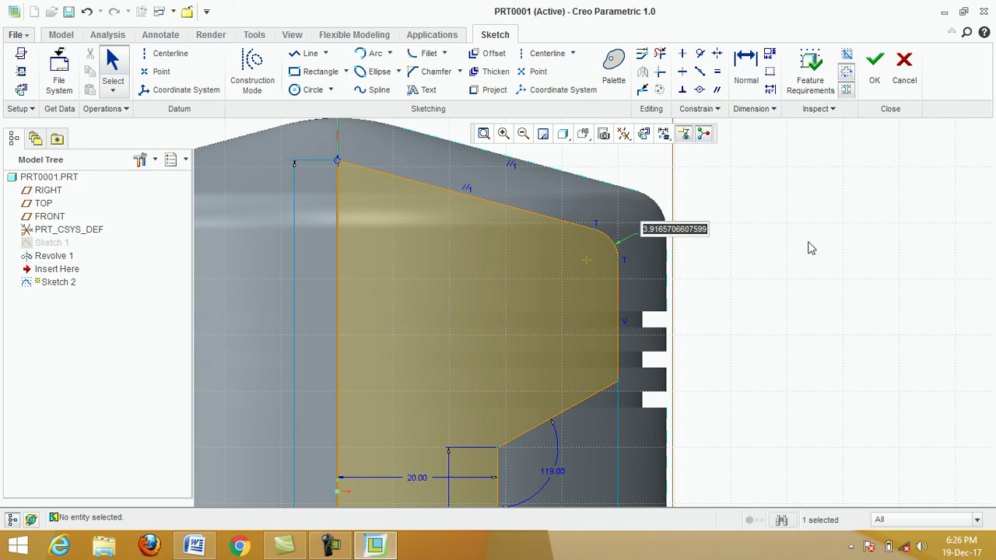
type("5")
key("Return")
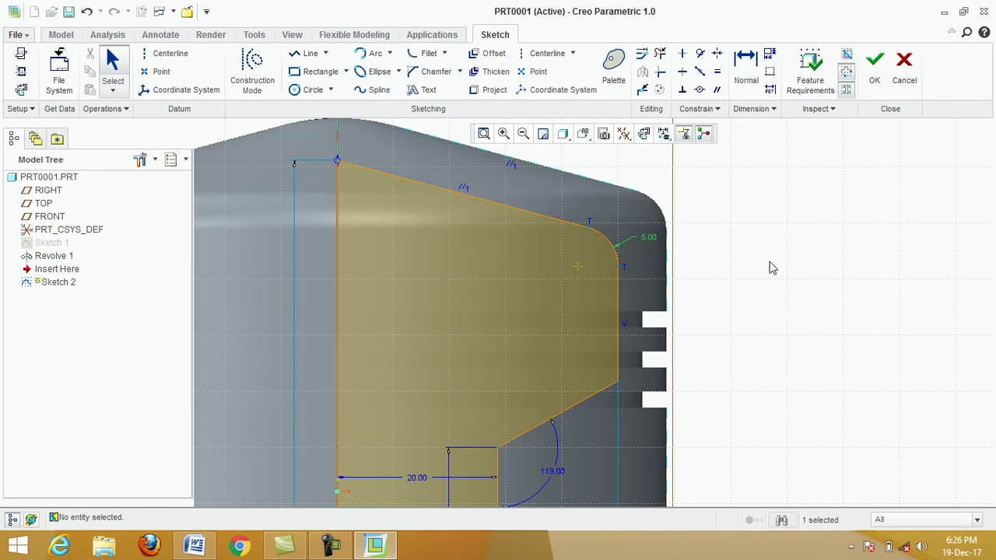
- Add a vertical centerline along the piston's axis and finish the cavity sketch
scroll(773, 269, "down", 4)
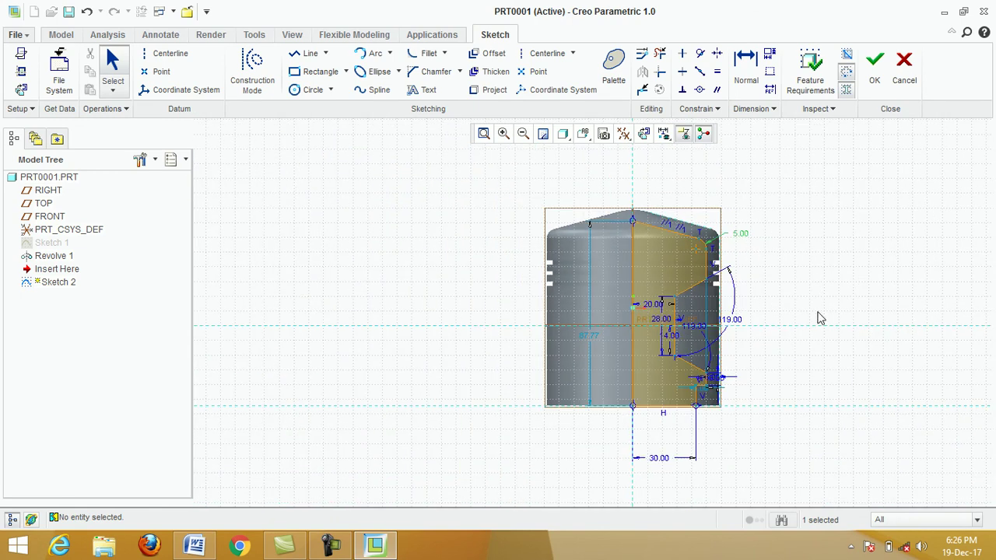
scroll(849, 351, "up", 1)
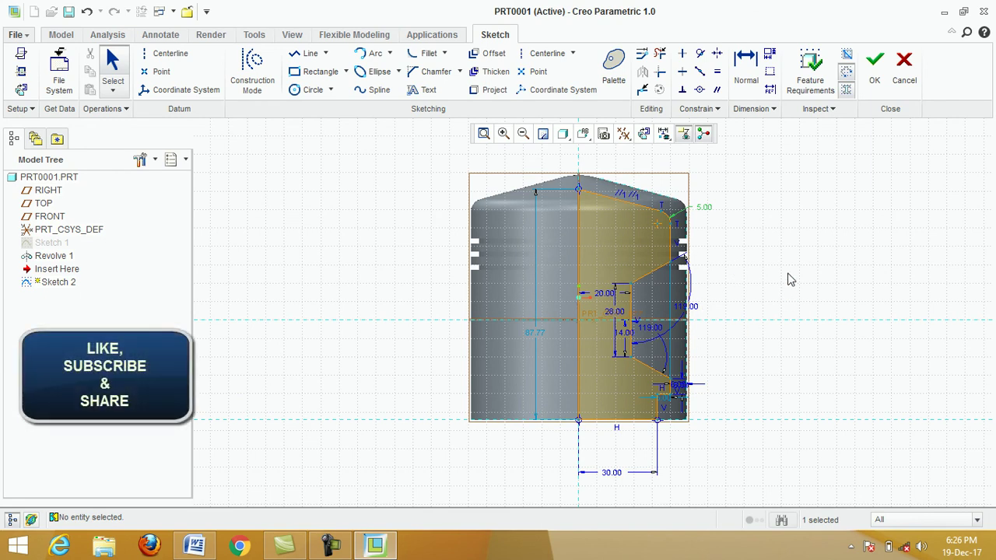
left_click(545, 54)
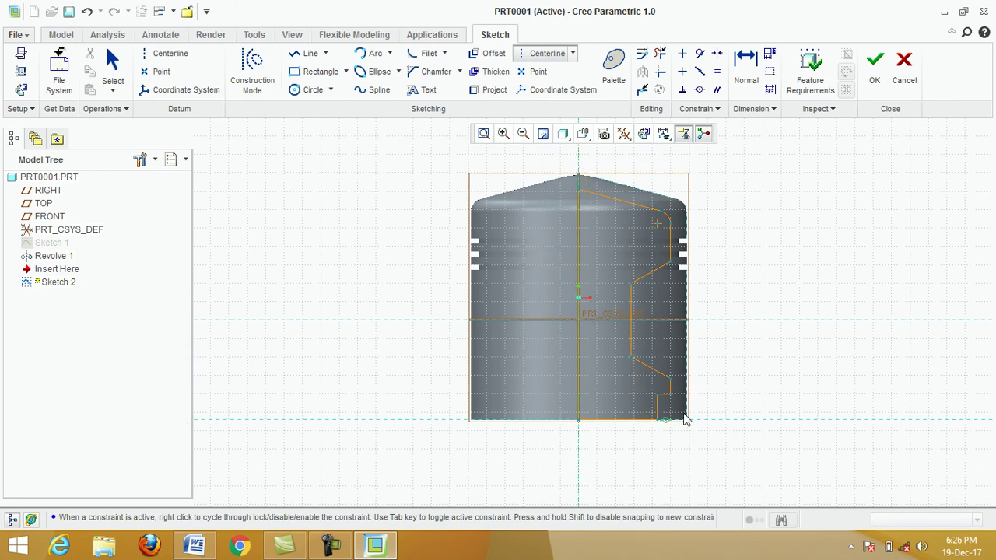
middle_click(708, 480)
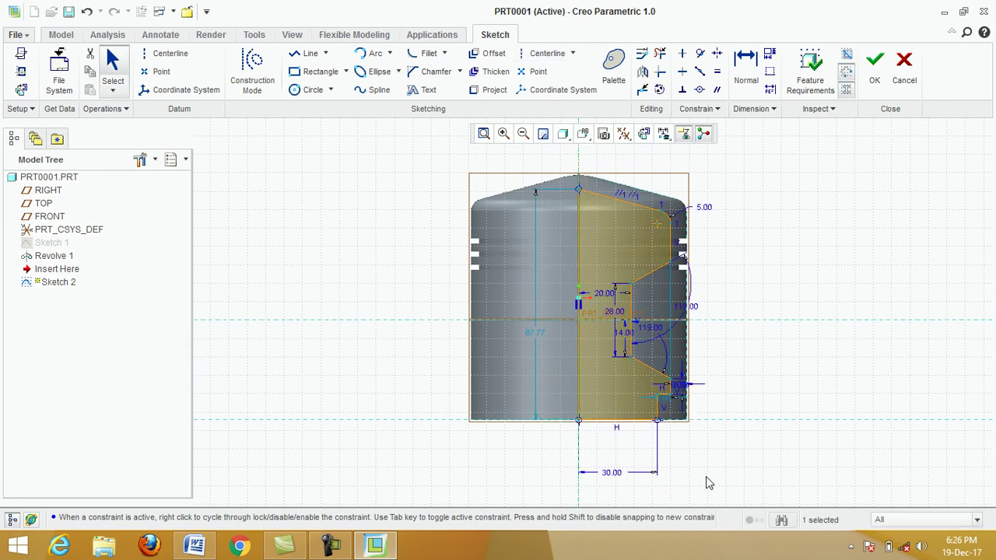
left_click(875, 68)
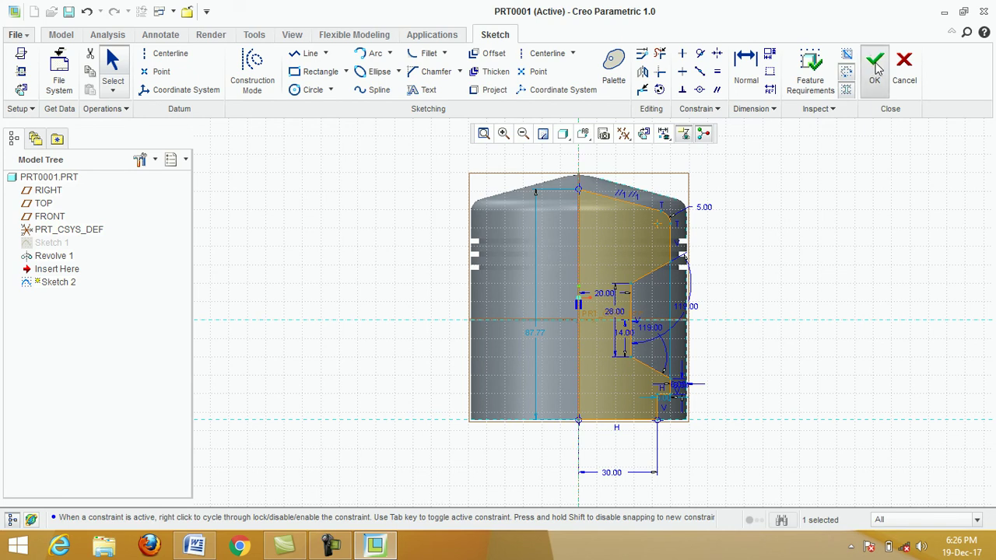
middle_click(579, 183)
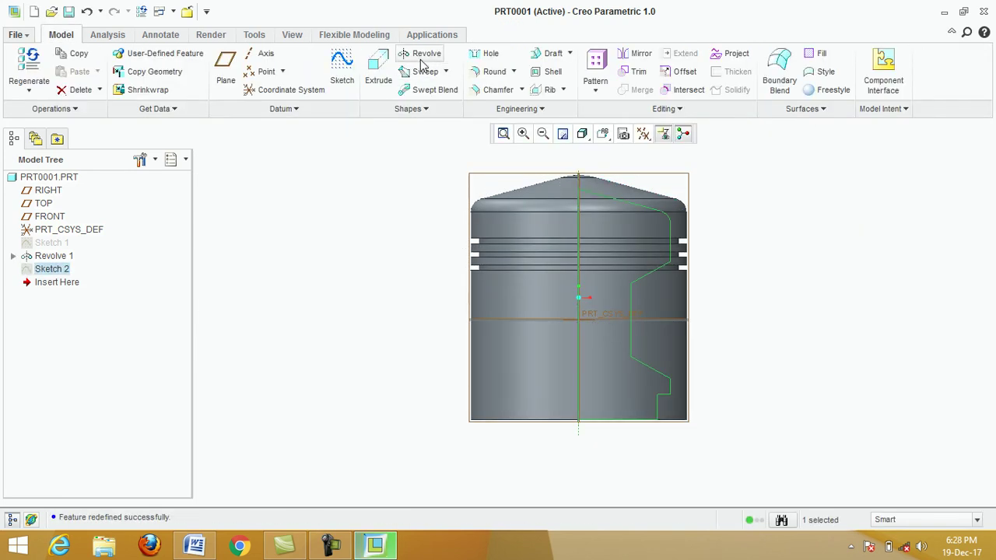
- Revolve the cavity sketch 360° about the piston's vertical axis as a cut that removes material
left_click(423, 58)
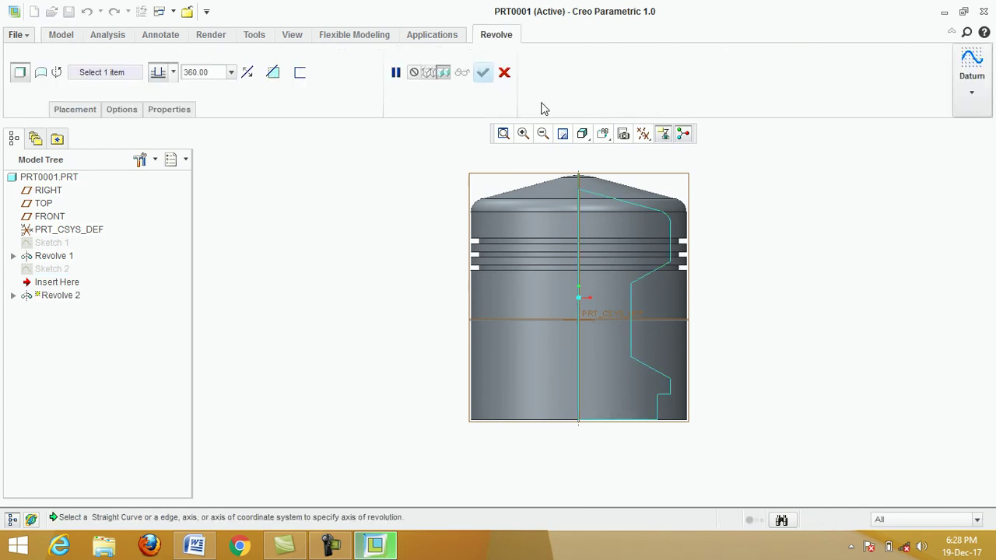
left_click(580, 185)
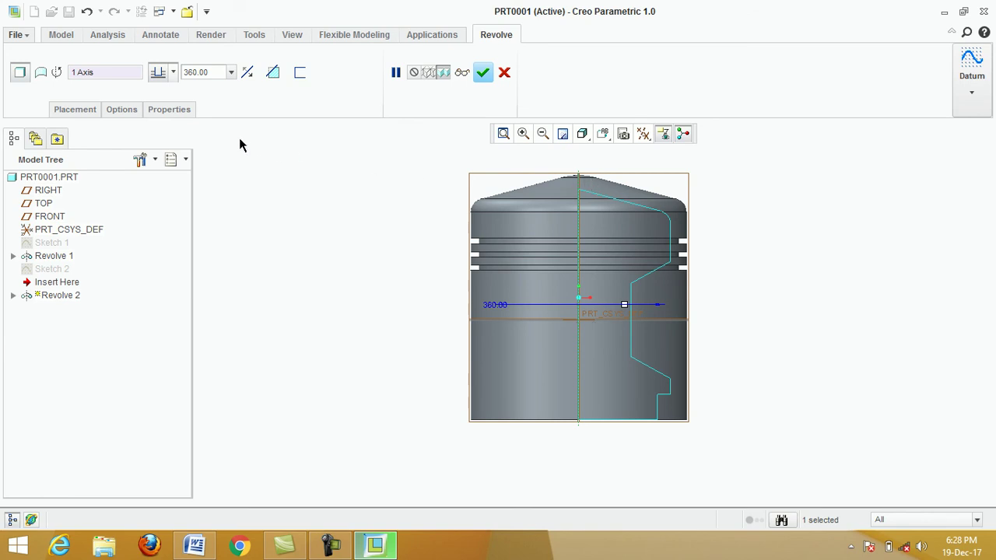
left_click(274, 73)
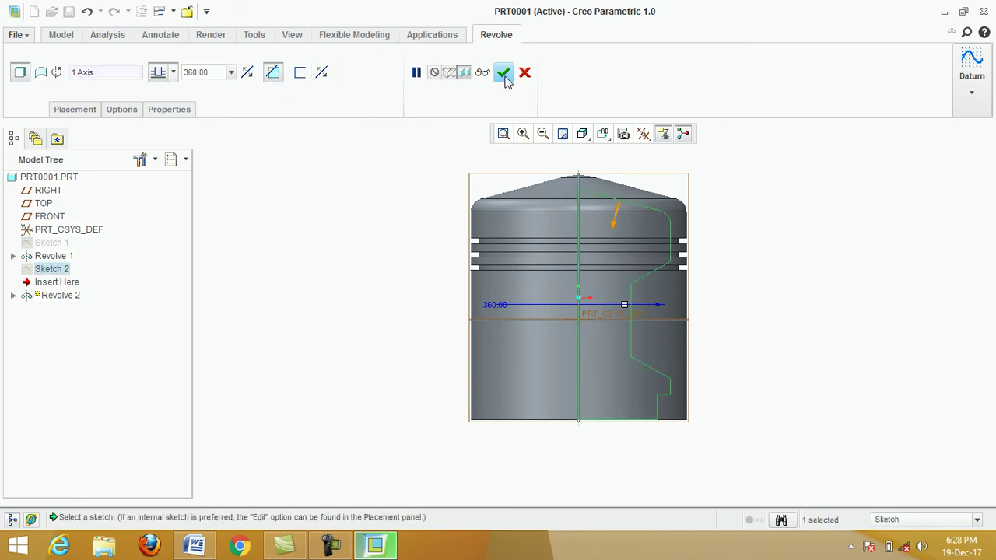
left_click(505, 75)
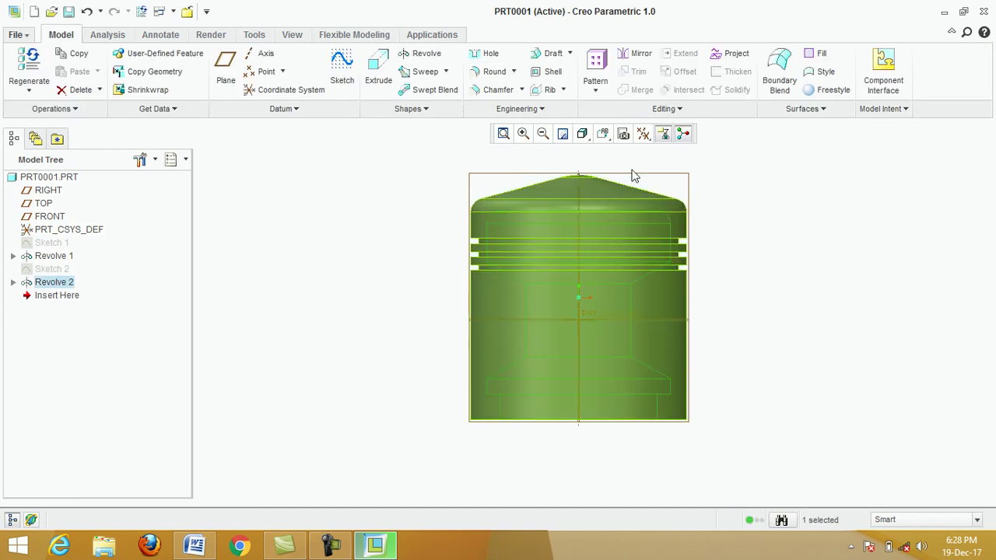
middle_click_drag(620, 333, 579, 289)
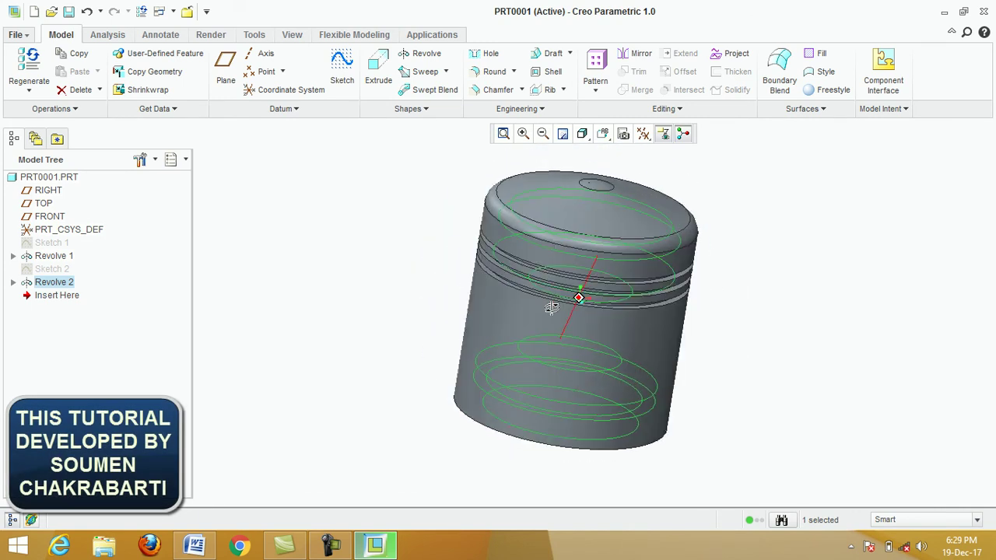
- Check the pin hole section in the Word drawing and open a new sketch on the FRONT plane, oriented parallel to the screen
left_click(196, 547)
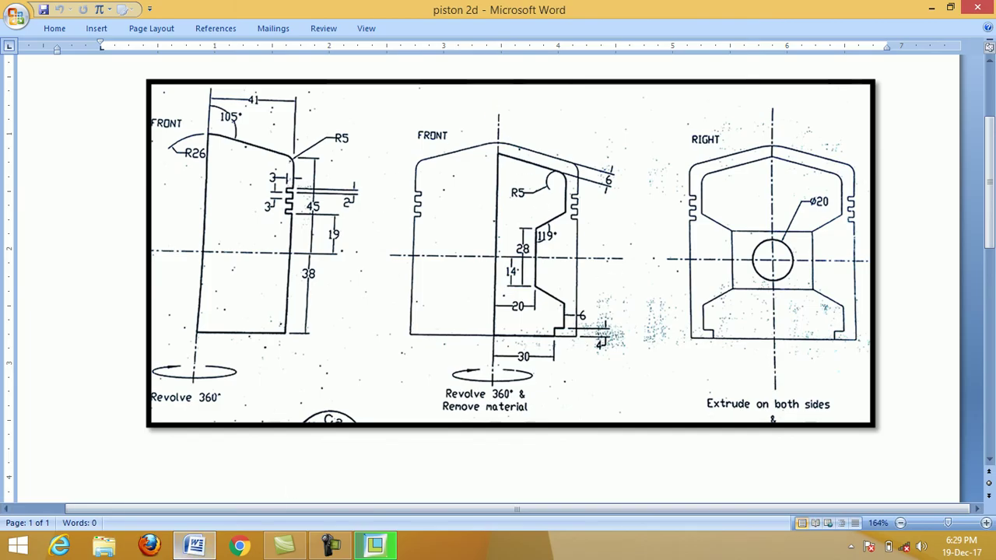
left_click(204, 550)
middle_click_drag(657, 364, 706, 365)
key("ctrl+d")
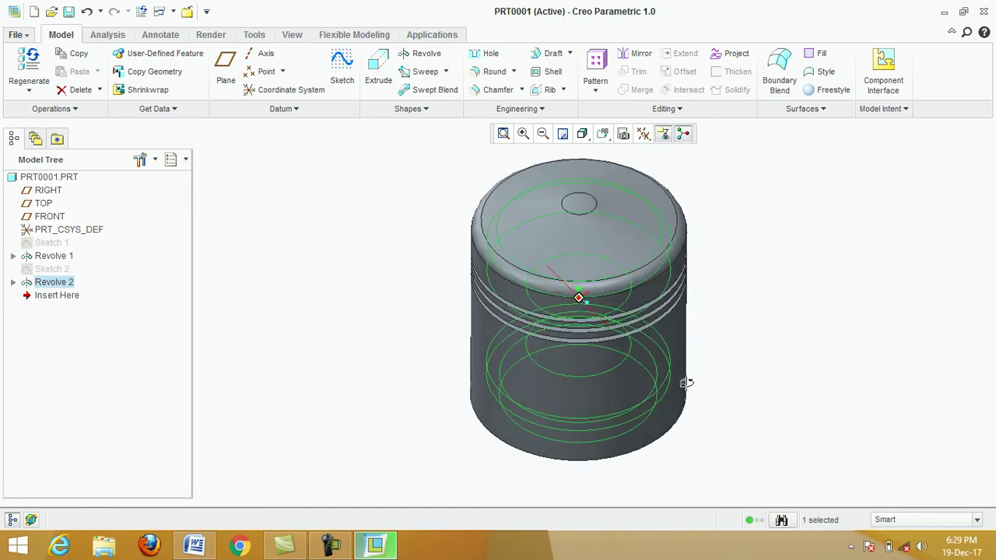
left_click(49, 218)
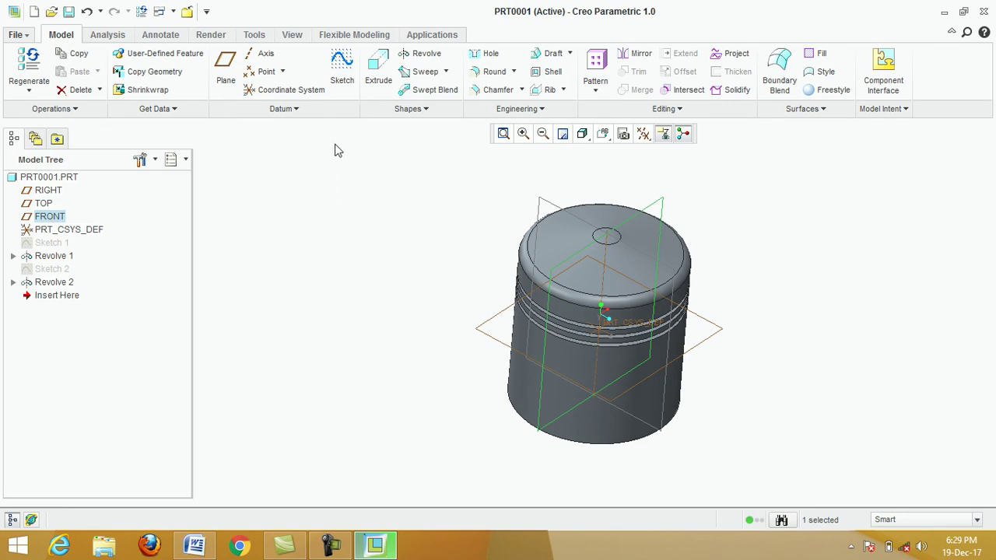
left_click(342, 76)
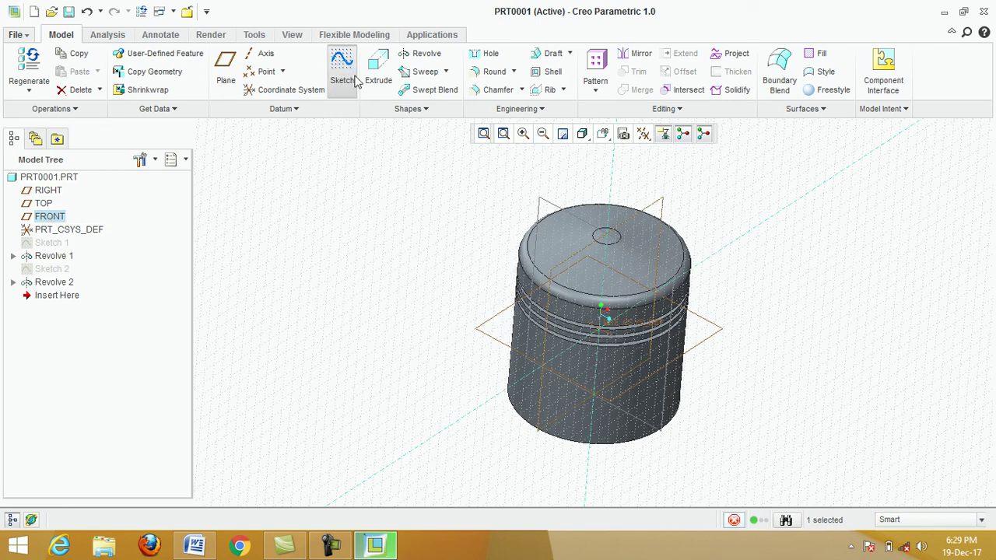
left_click(21, 89)
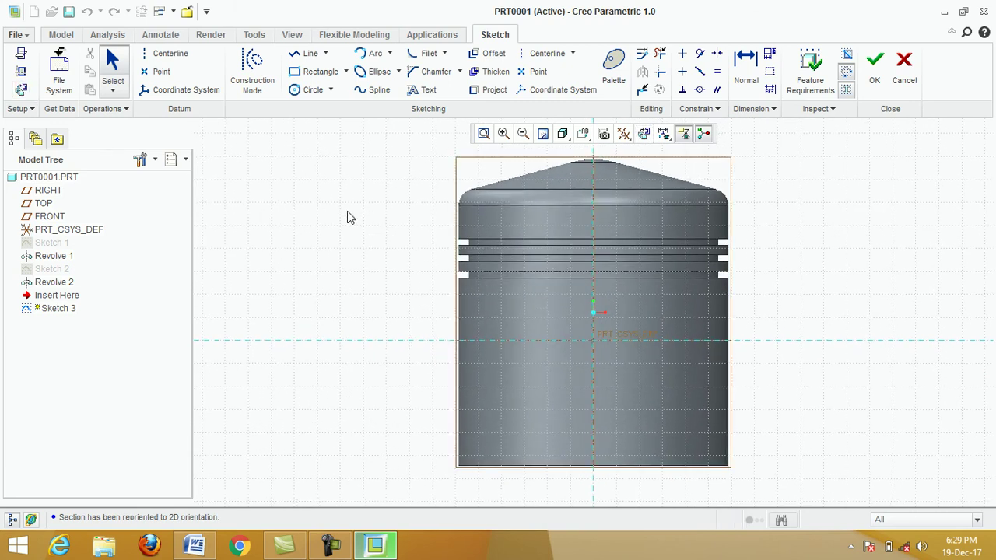
- Sketch a circle centred on the intersection of the references, set its diameter to 20 and finish the sketch
left_click(297, 91)
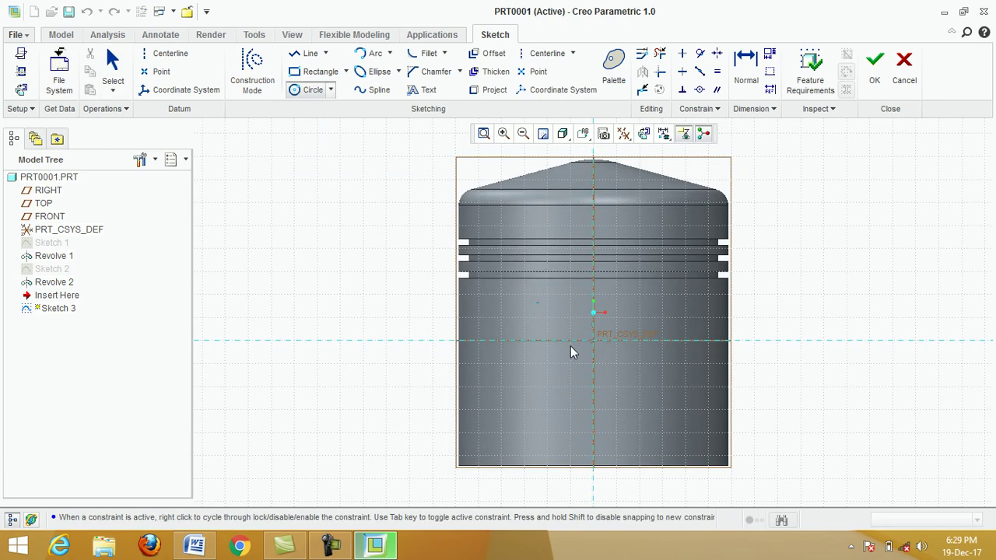
left_click(624, 359)
middle_click(636, 375)
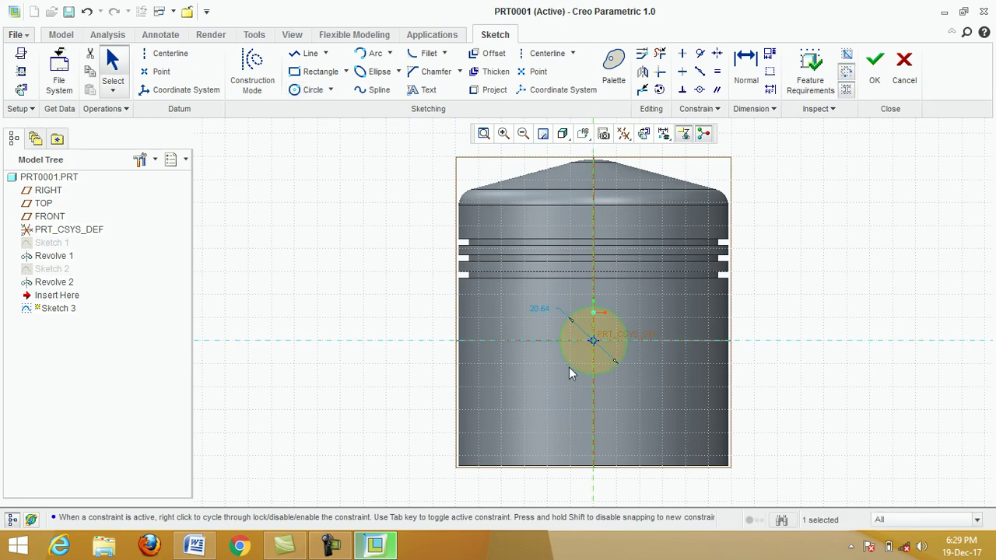
double_click(540, 311)
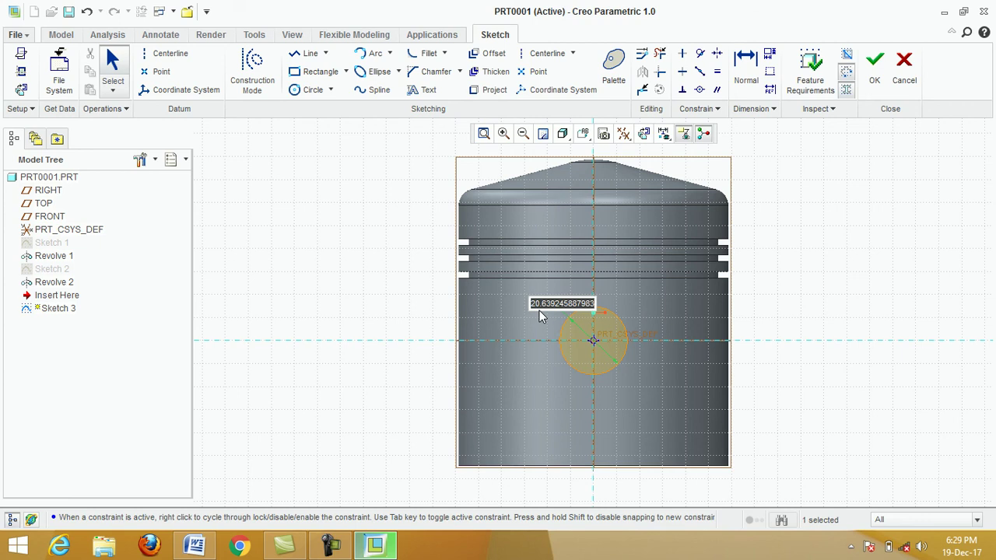
type("20")
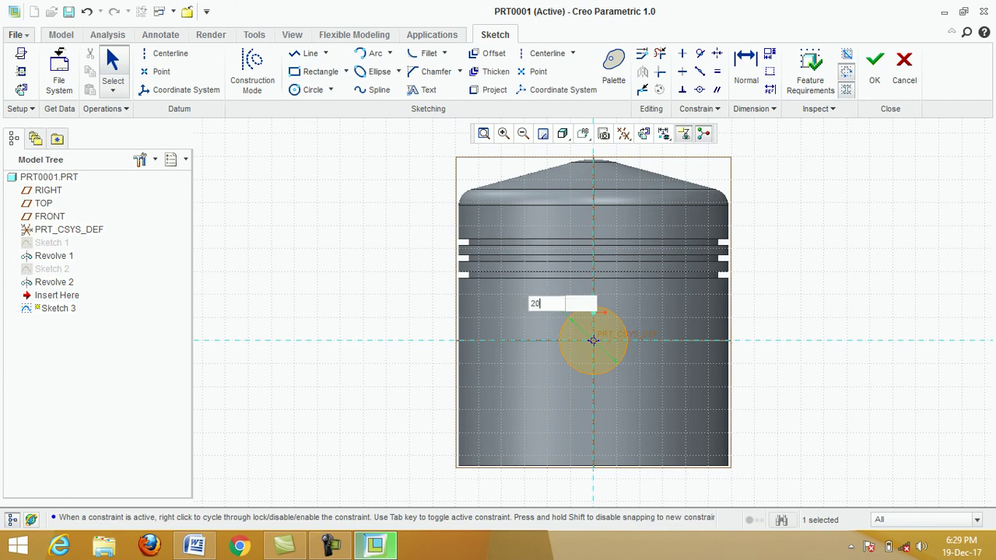
key("Return")
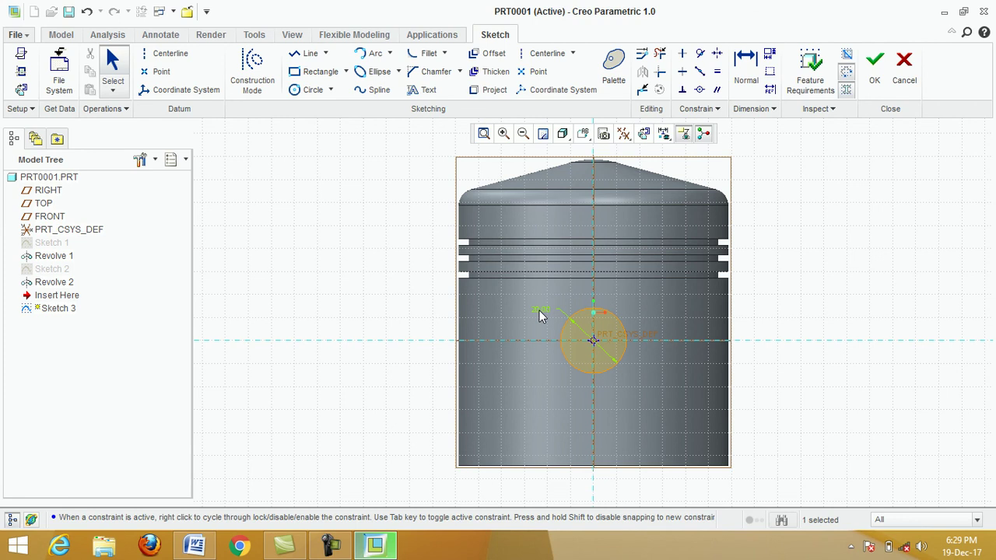
left_click(876, 68)
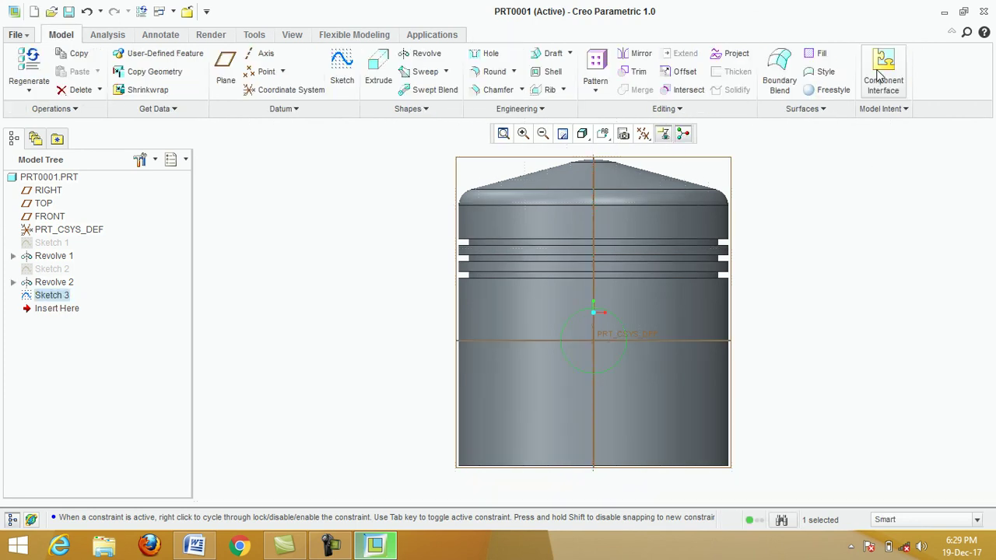
- Extrude the circle symmetrically on both sides of the sketch plane to a total depth of about 195.6, removing material through both piston walls
left_click(378, 77)
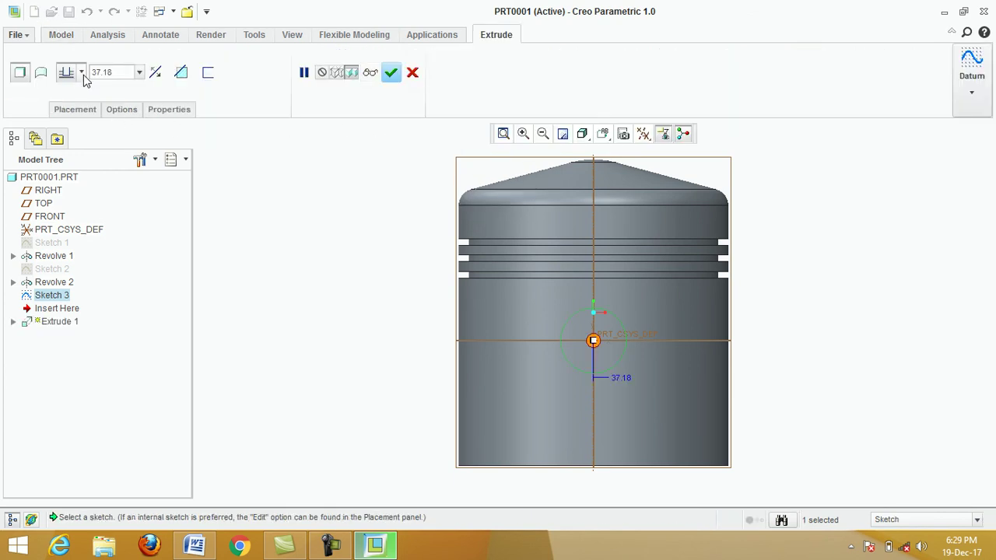
left_click(81, 73)
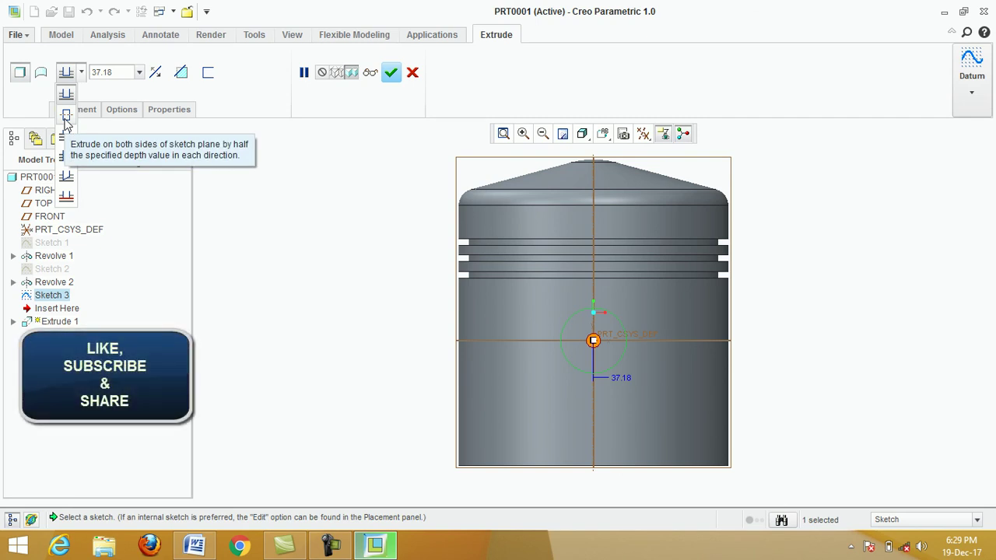
left_click(66, 115)
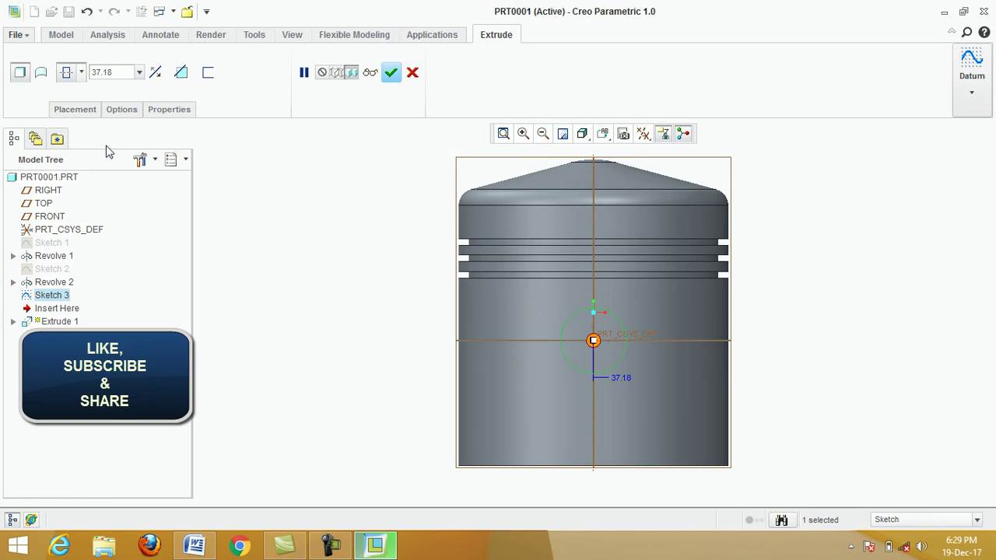
middle_click_drag(797, 349, 763, 369)
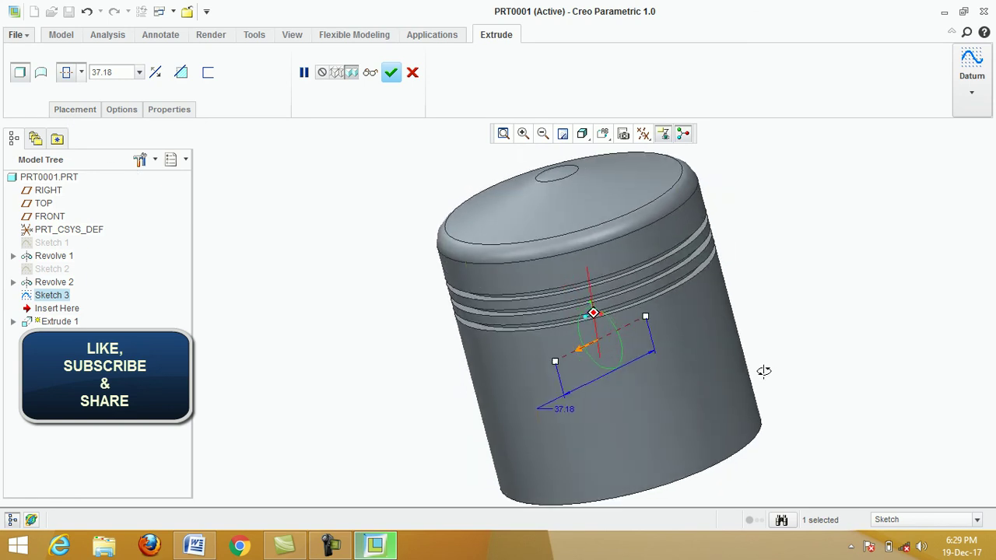
left_click_drag(554, 366, 345, 384)
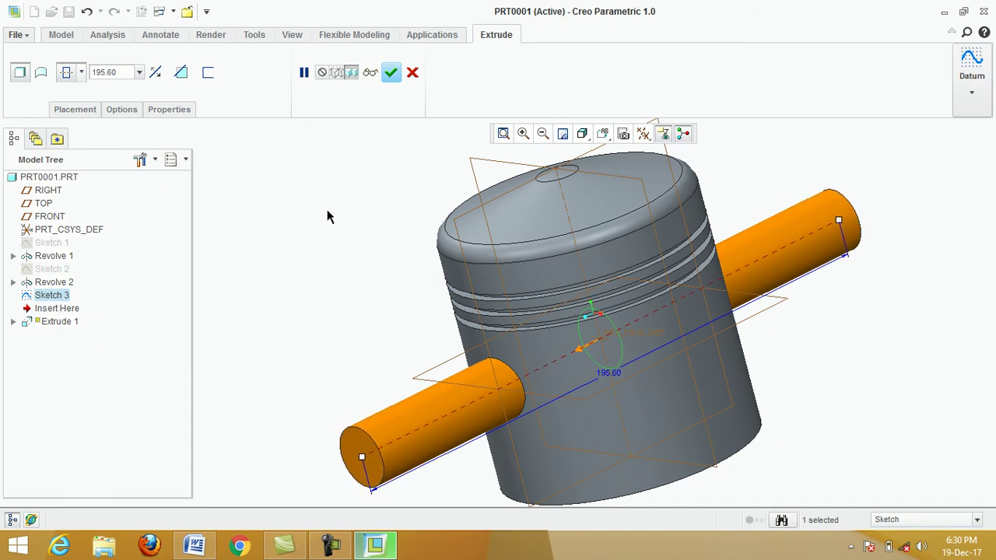
left_click(181, 72)
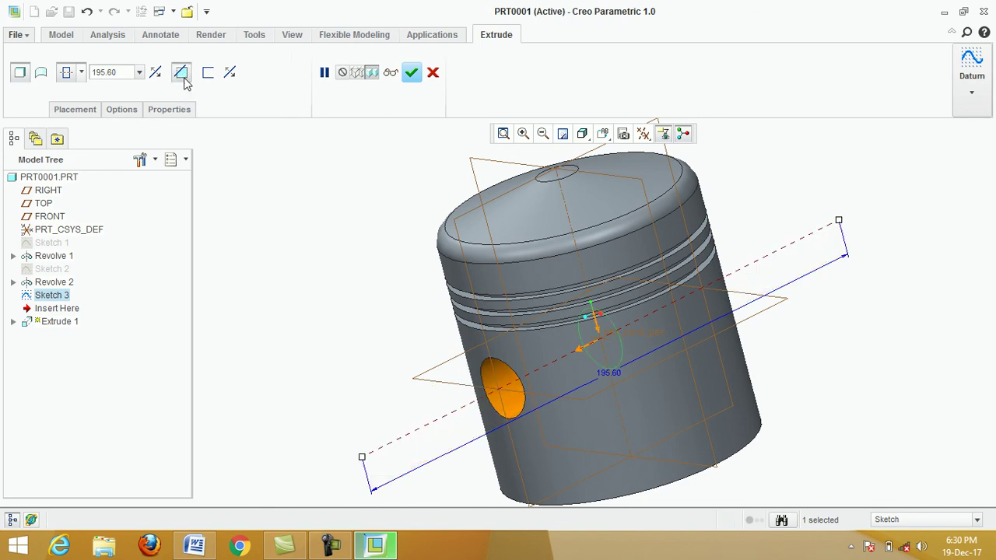
left_click(411, 74)
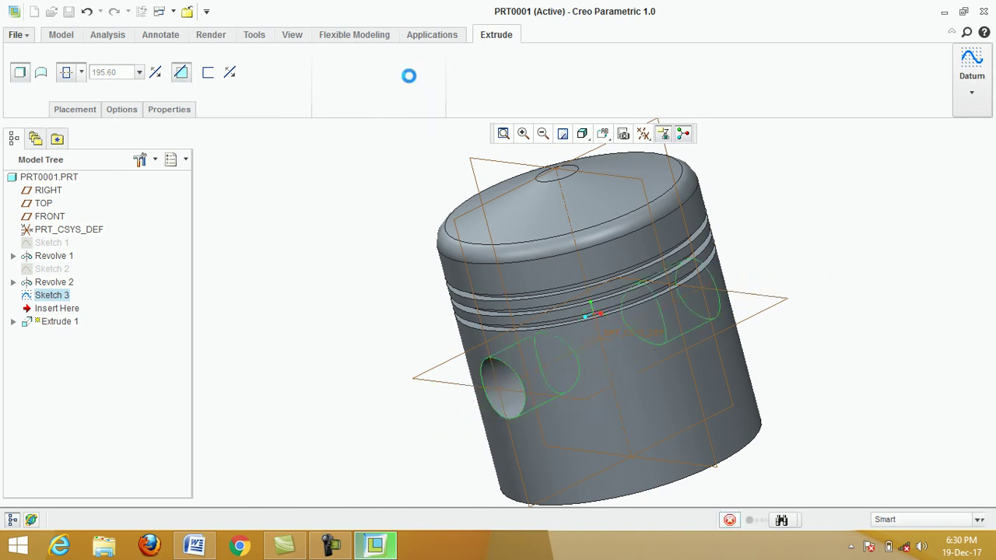
middle_click_drag(627, 424, 700, 414)
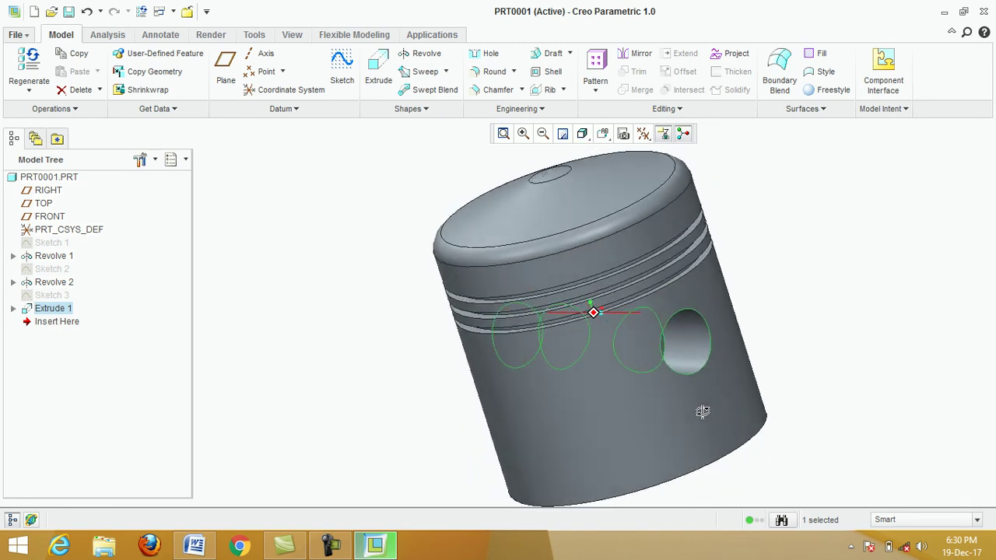
- Pick the yellow appearance from My Appearances and start applying it to the piston part
left_click(291, 35)
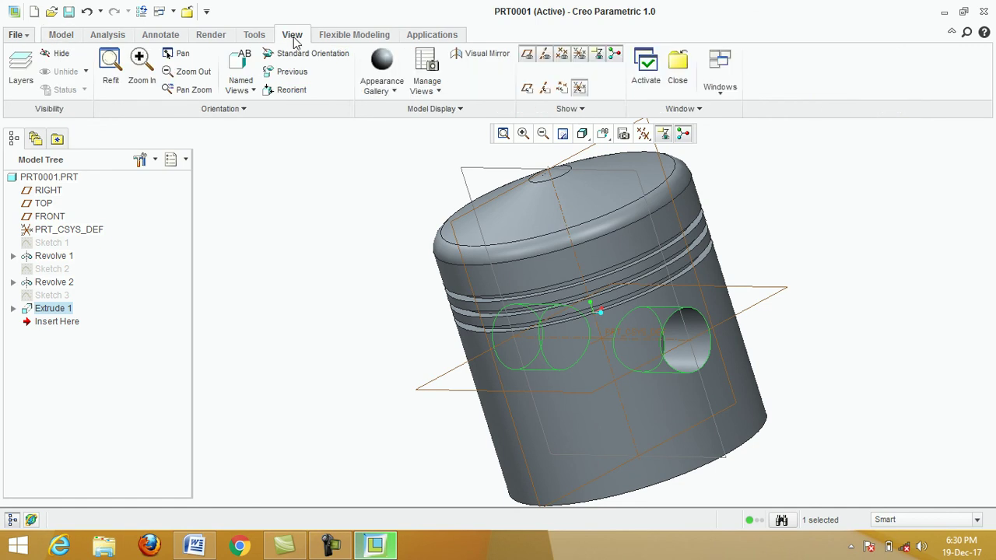
left_click(395, 92)
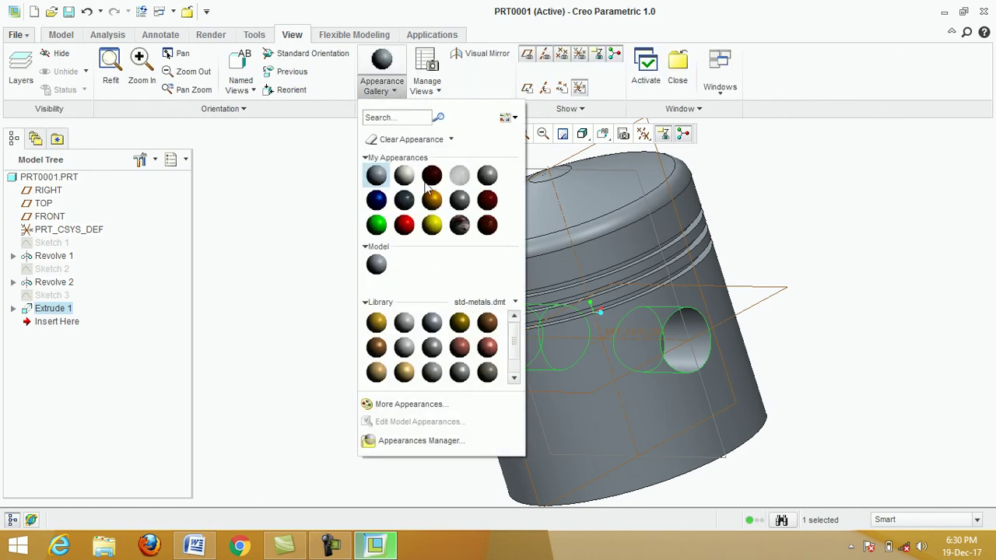
left_click(432, 226)
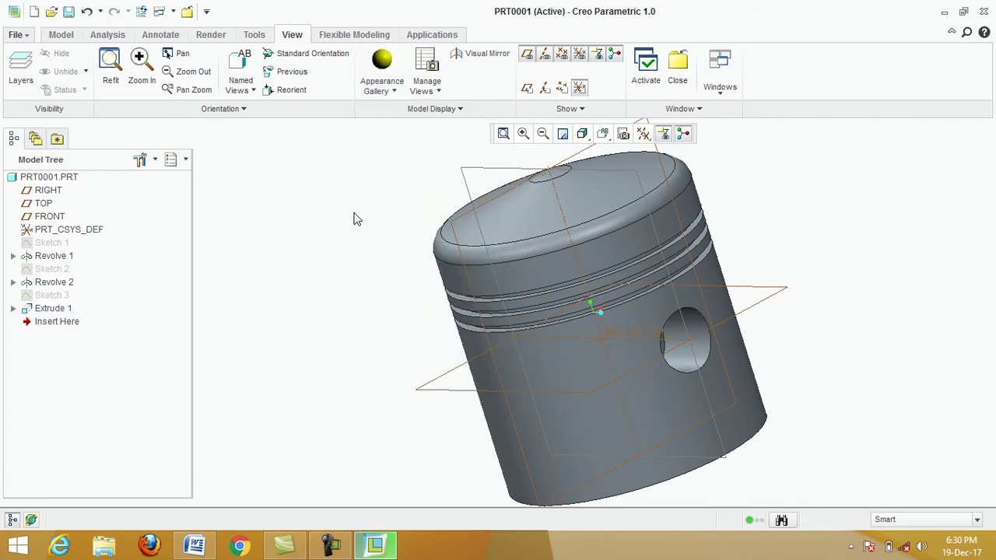
left_click(381, 74)
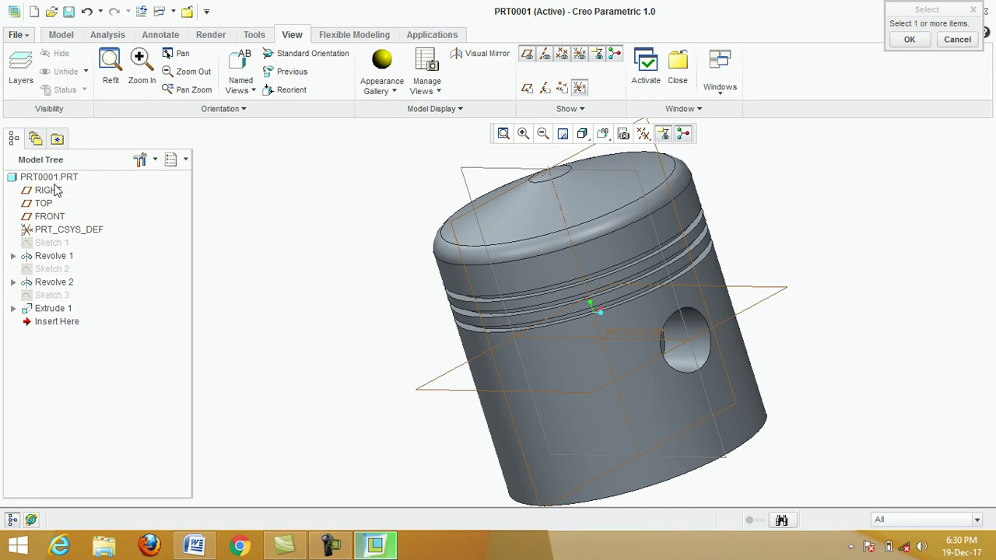